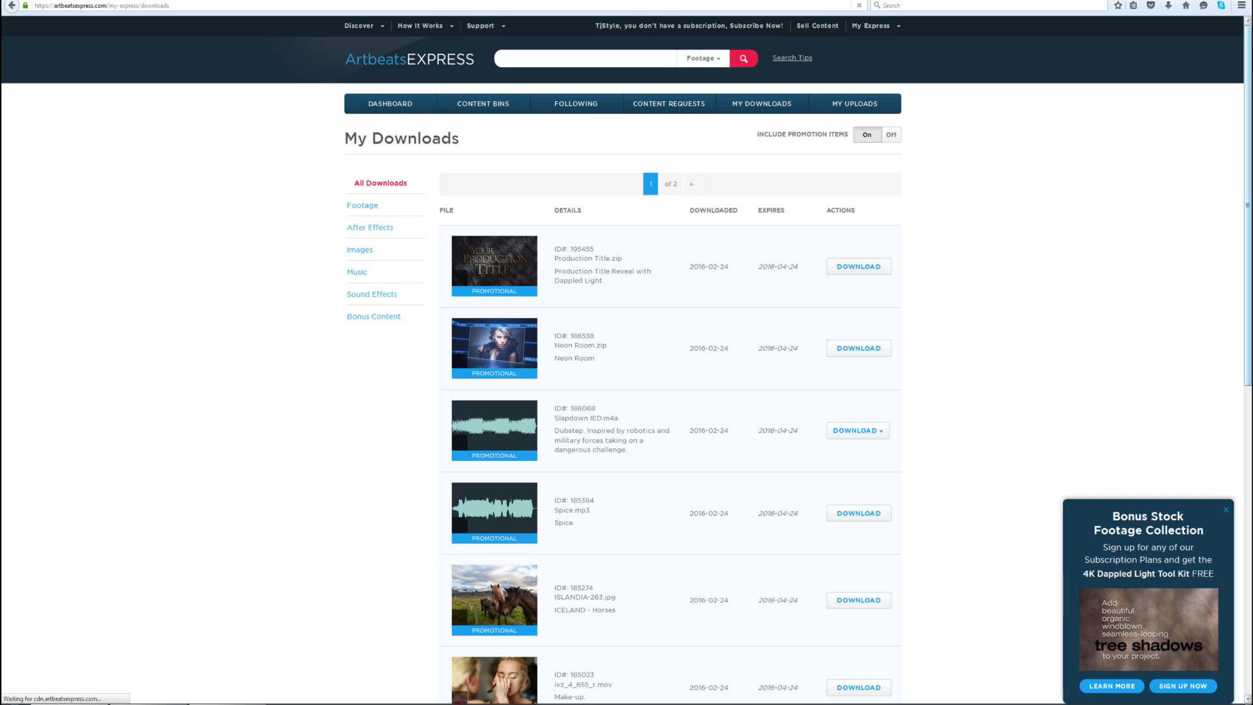
Step: Scroll through the Artbeats Express My Downloads list of promotional files
scroll(626, 360, down, 9)
scroll(626, 360, up, 8)
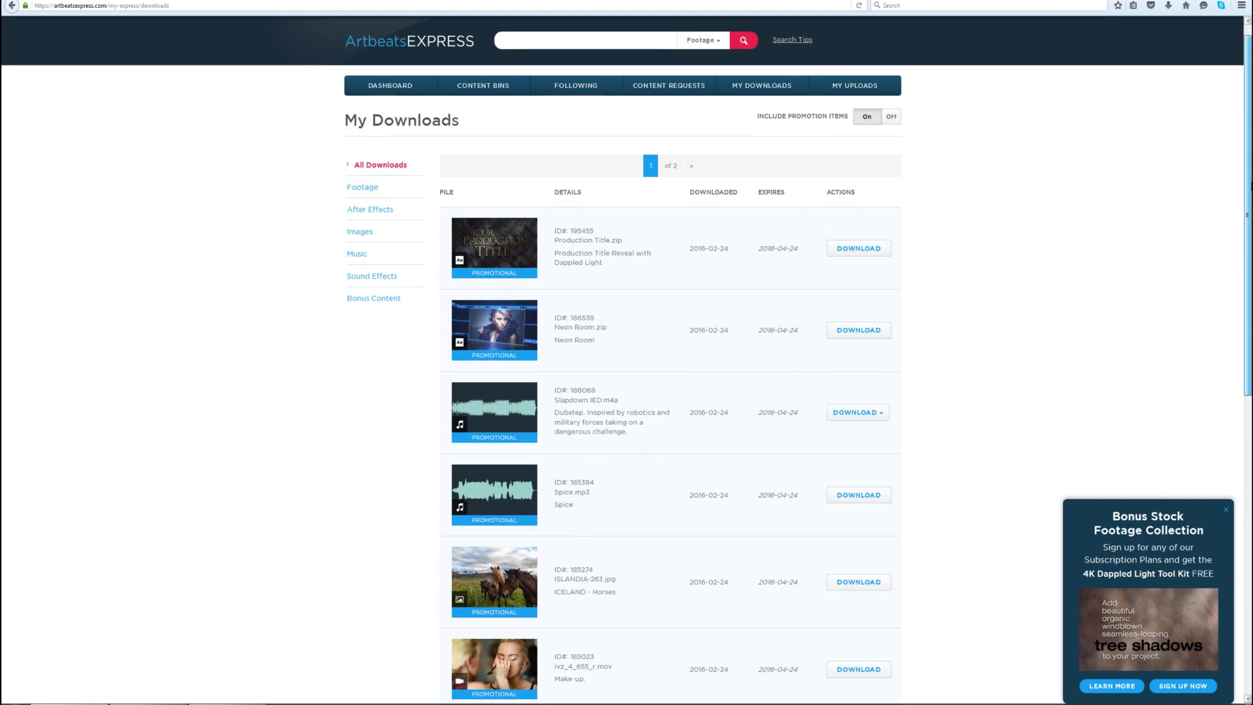
scroll(626, 360, down, 5)
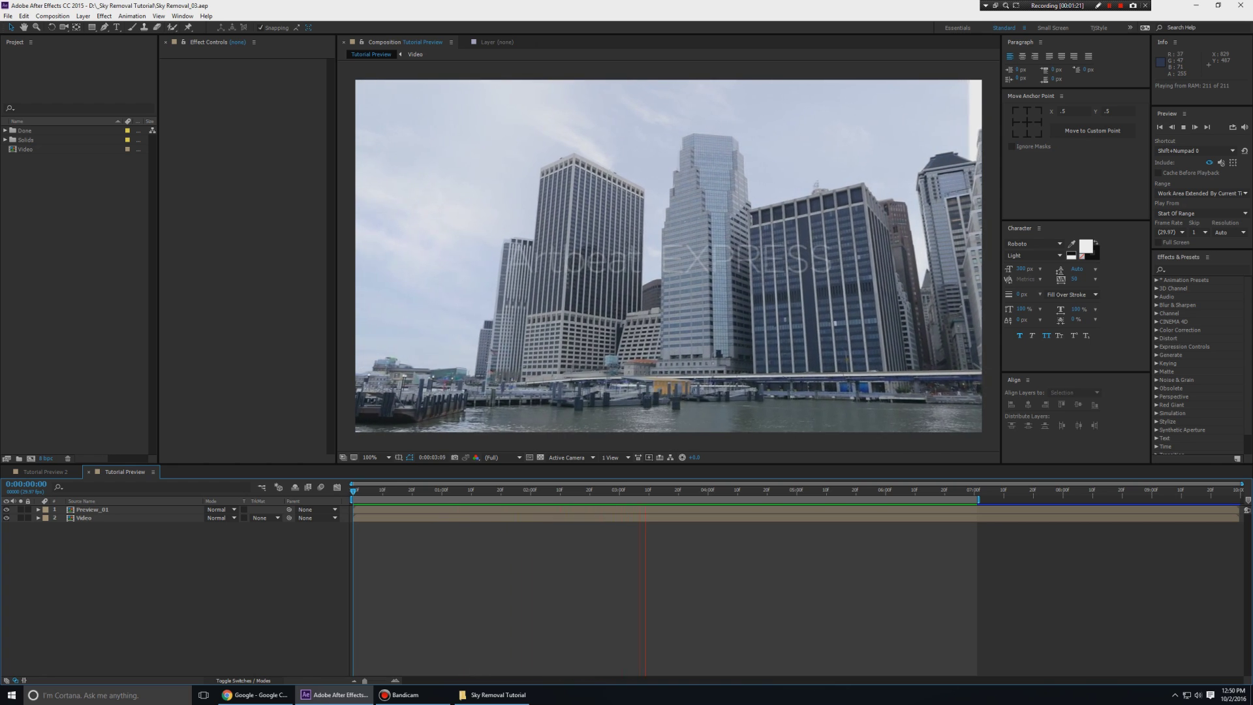
Step: Stop the preview at 0:00:04:04, compare skies by toggling Preview_01, then view the Artbeats clip page
key(space)
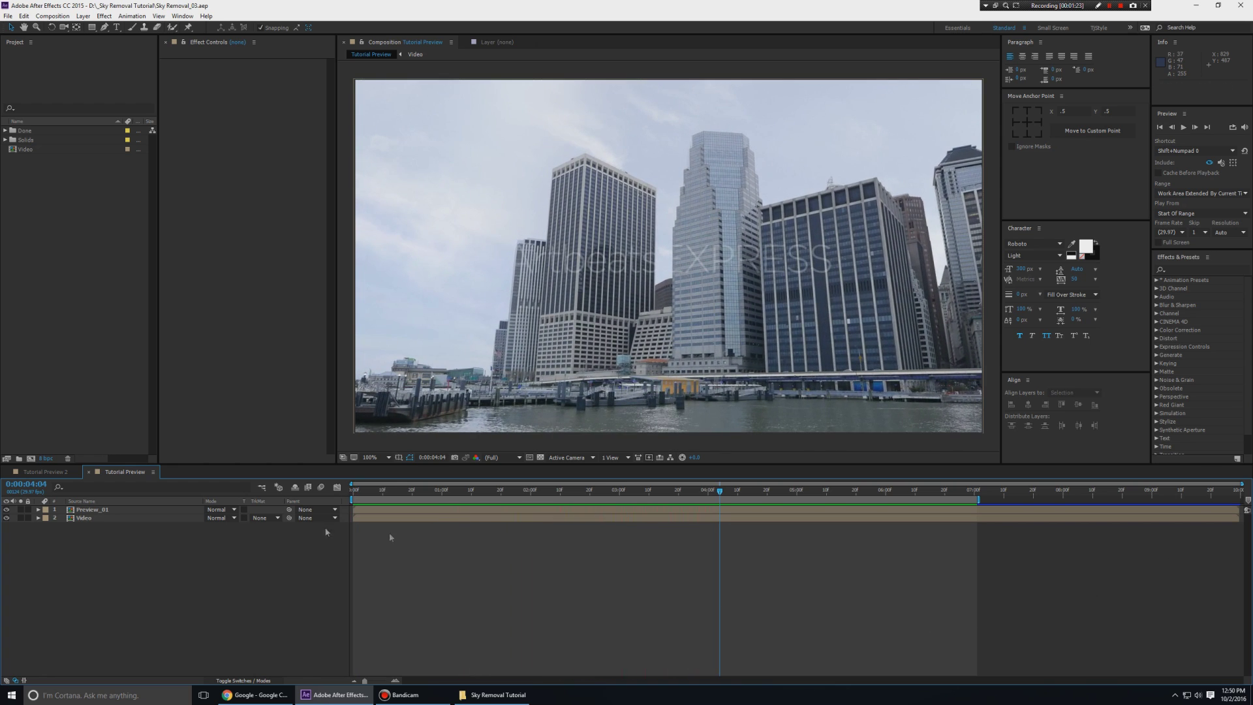
click(6, 509)
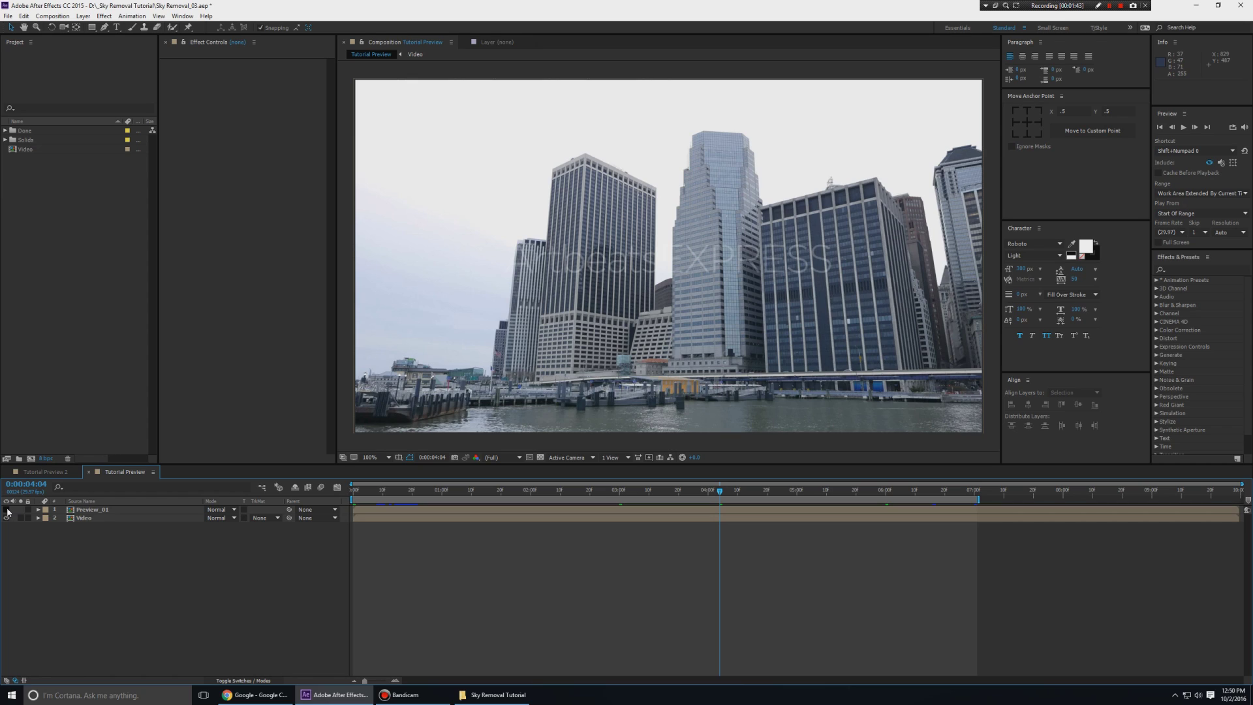
click(8, 510)
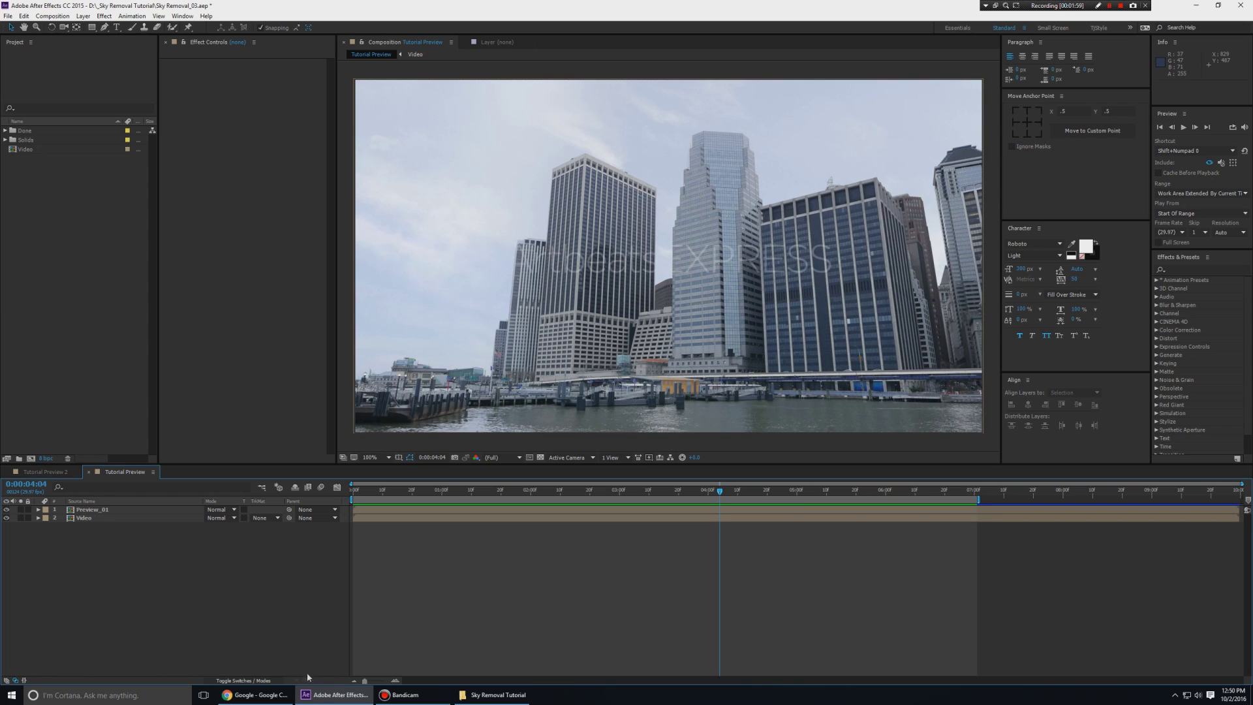
click(281, 694)
click(330, 7)
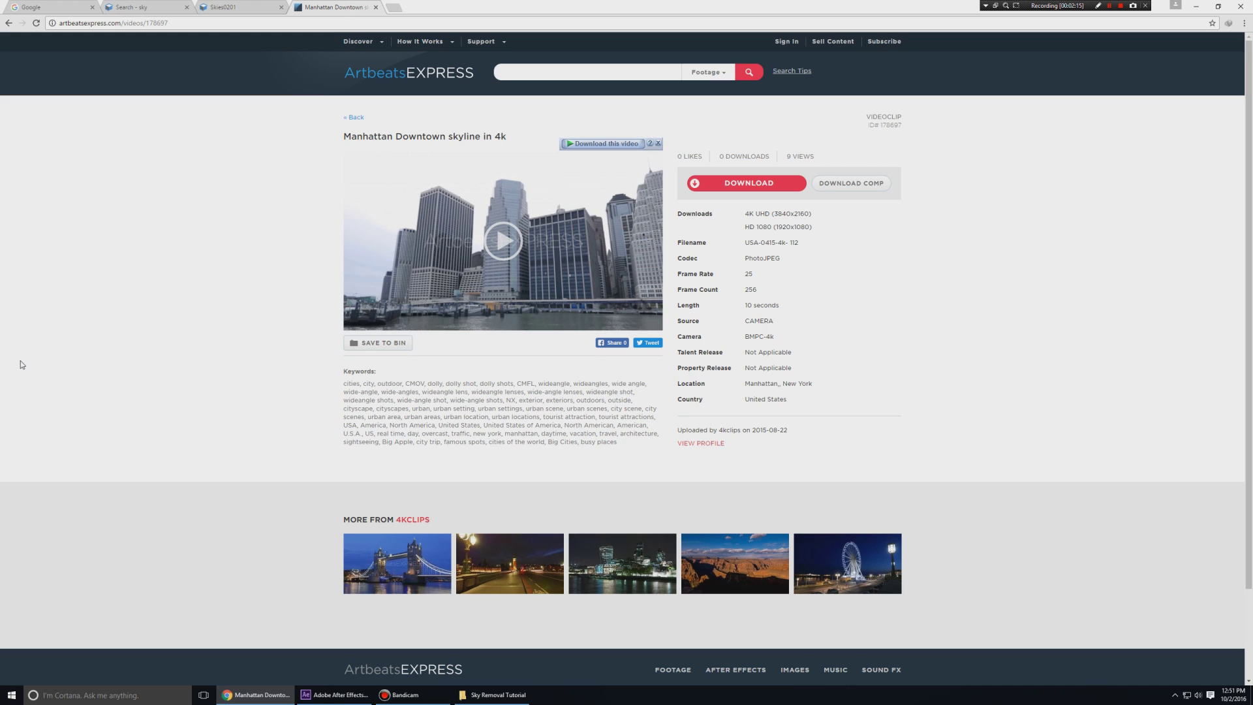
key(alt+Tab)
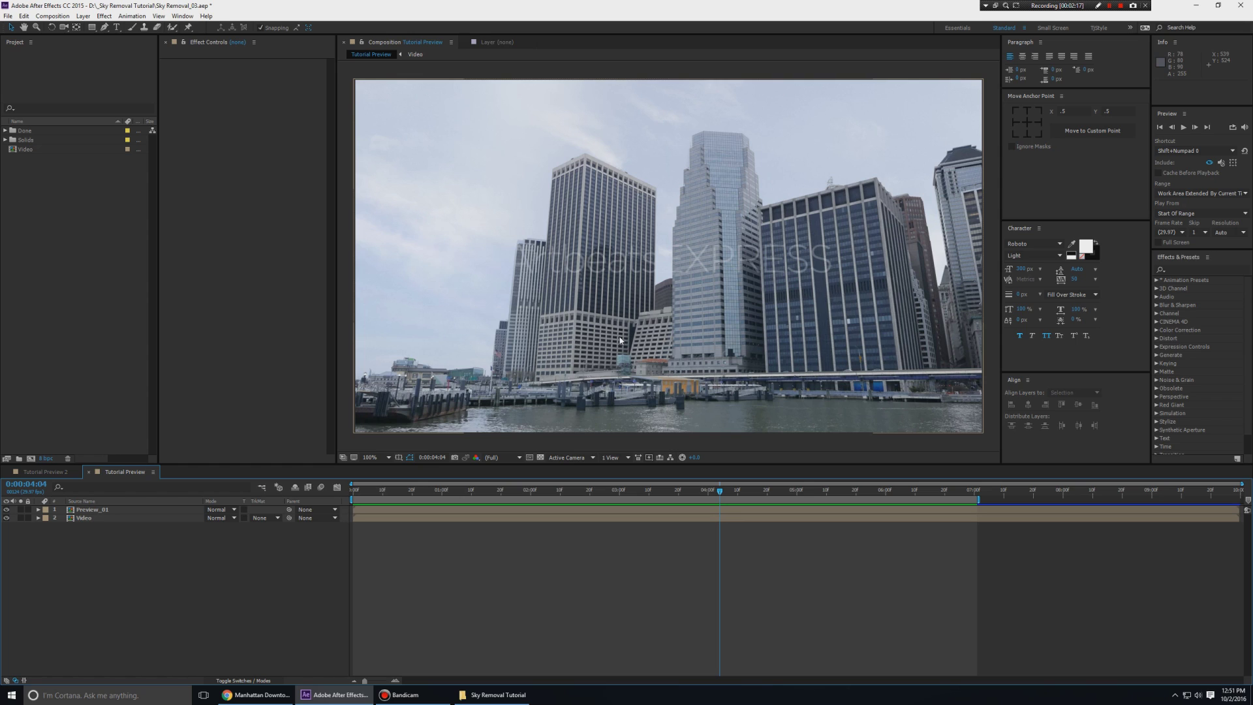
key(alt+Tab)
drag(744, 214, 768, 214)
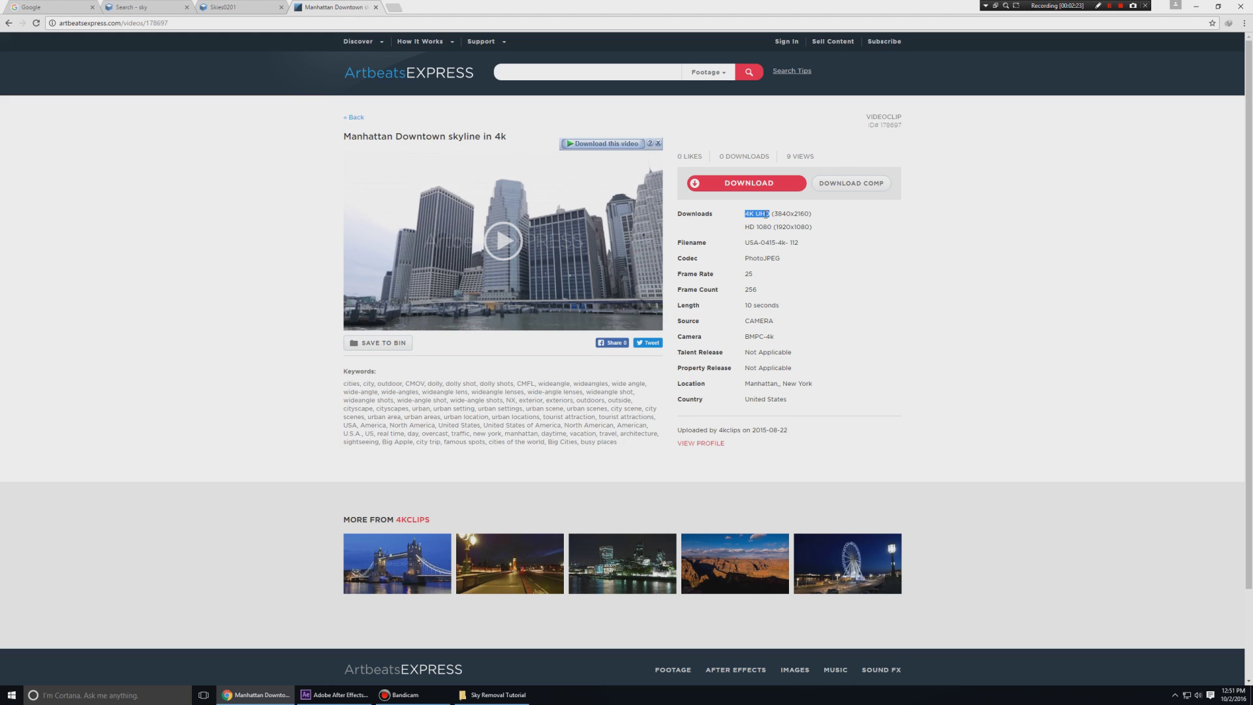
key(alt+Tab)
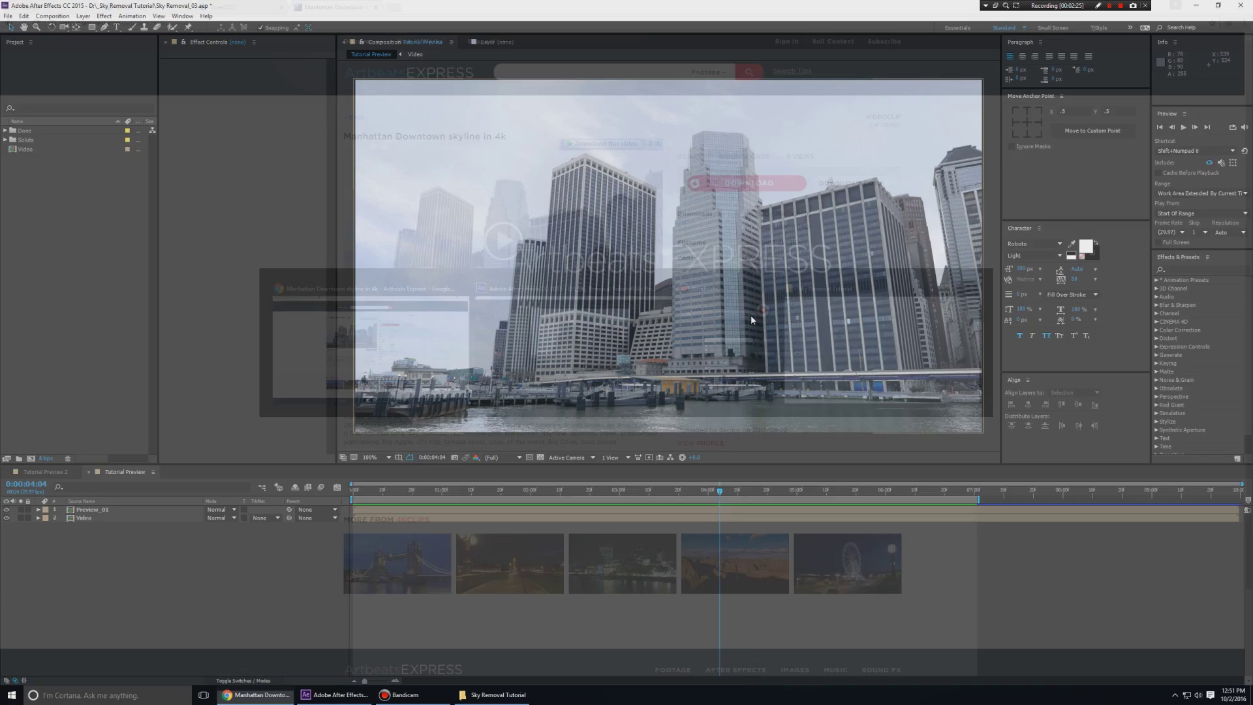
key(alt+Tab)
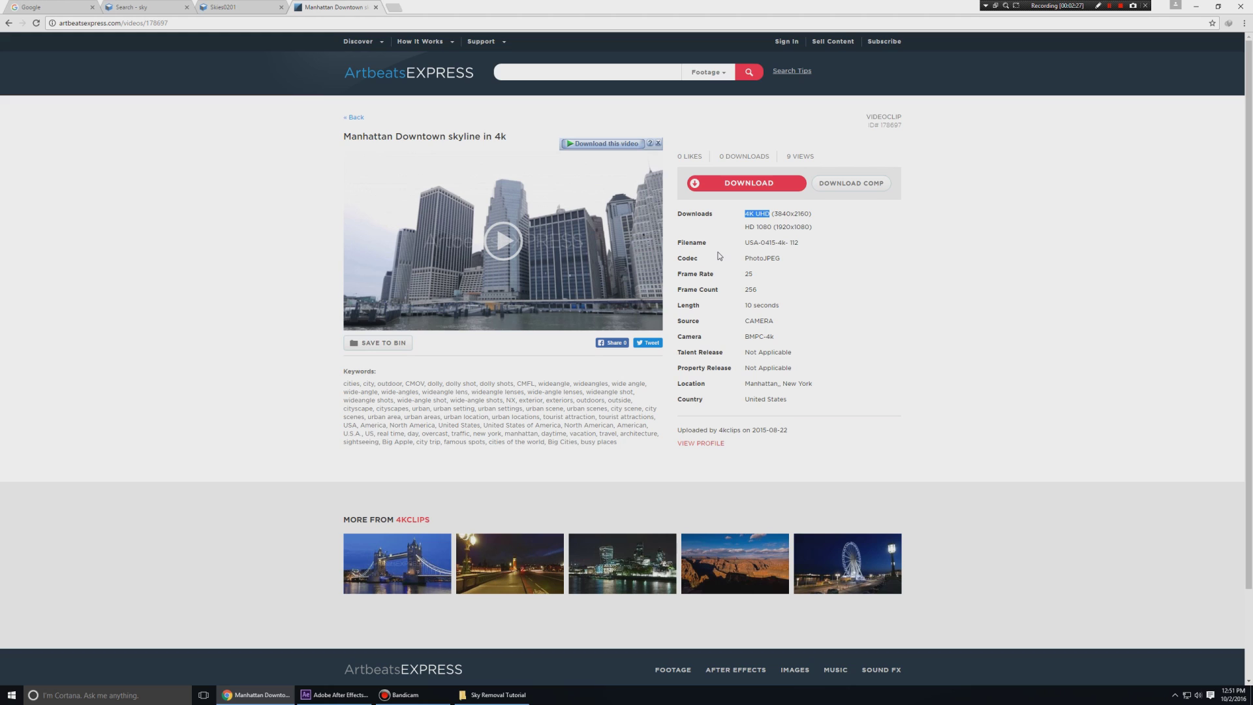
key(alt+Tab)
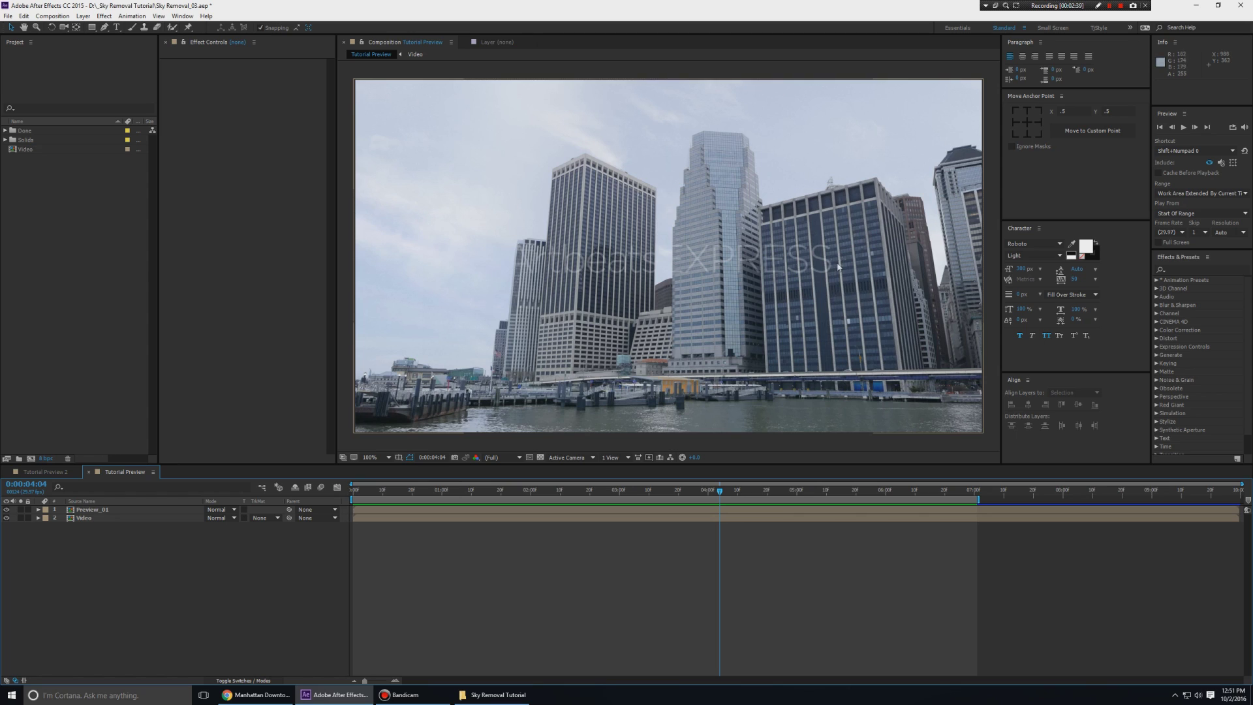
drag(720, 494, 705, 493)
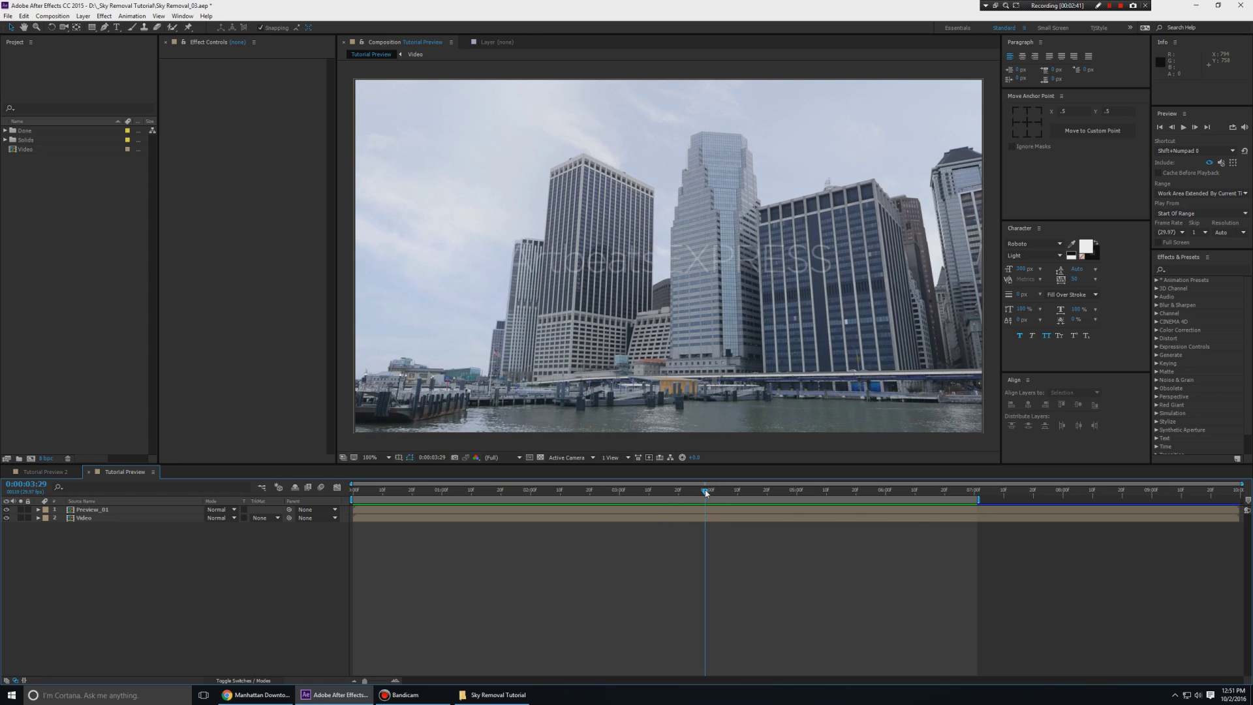
key(alt+Tab)
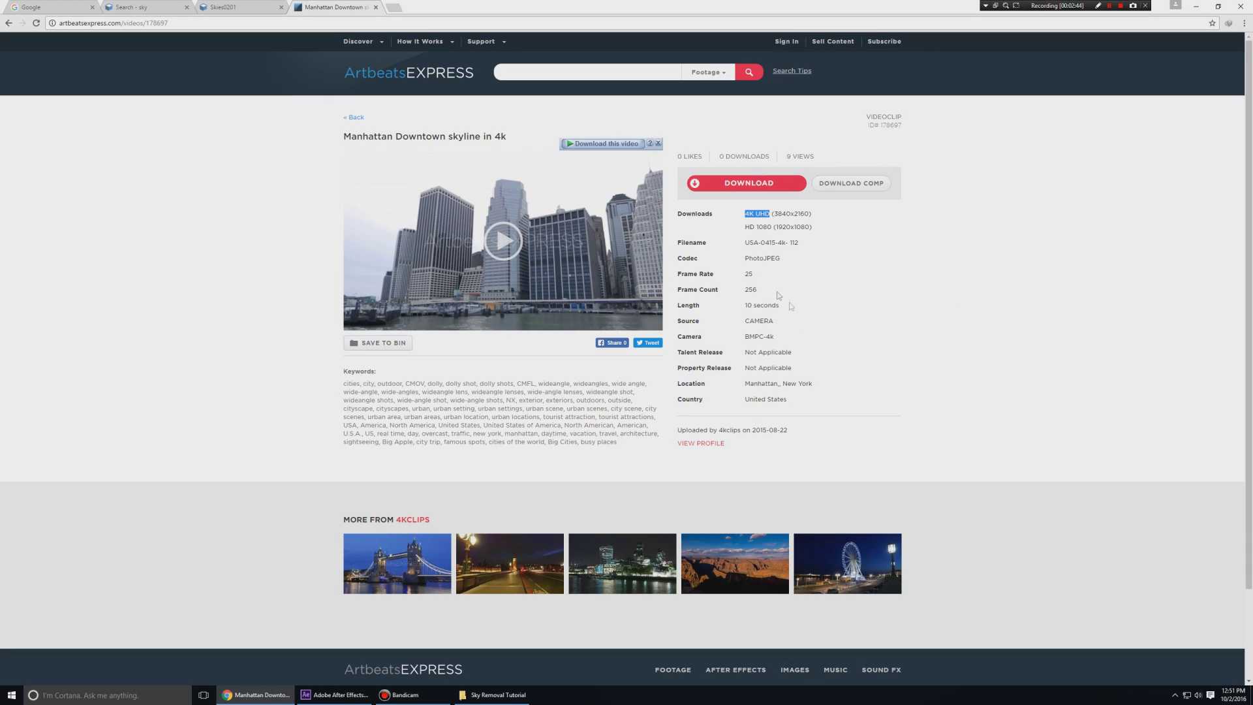
drag(745, 227, 764, 227)
click(155, 6)
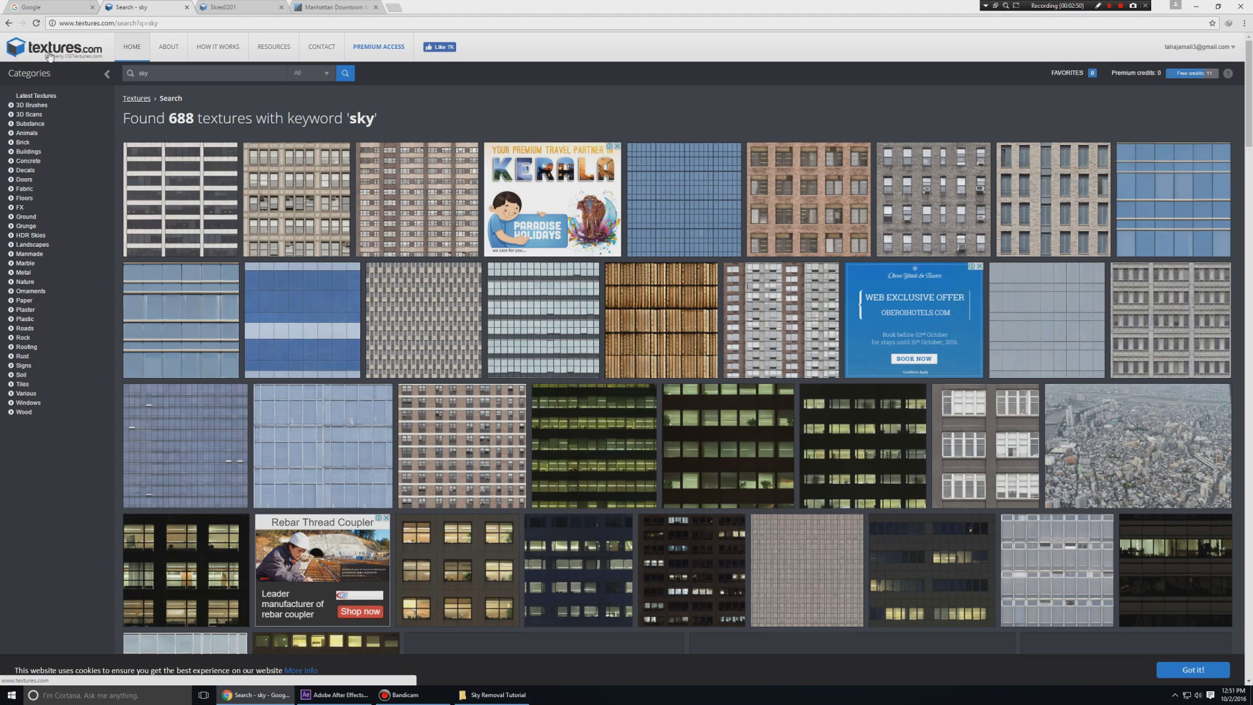
Step: Compare the sky search results with the Skies0201 texture set, then return to After Effects
click(235, 6)
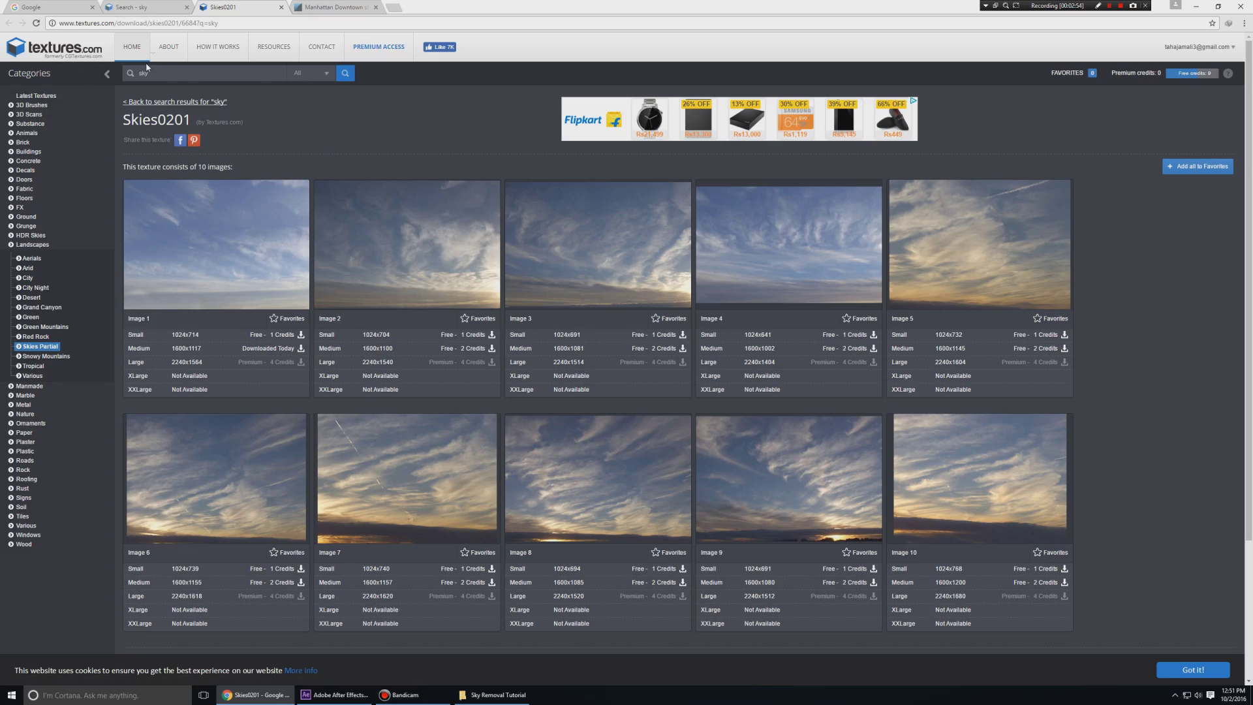
click(183, 7)
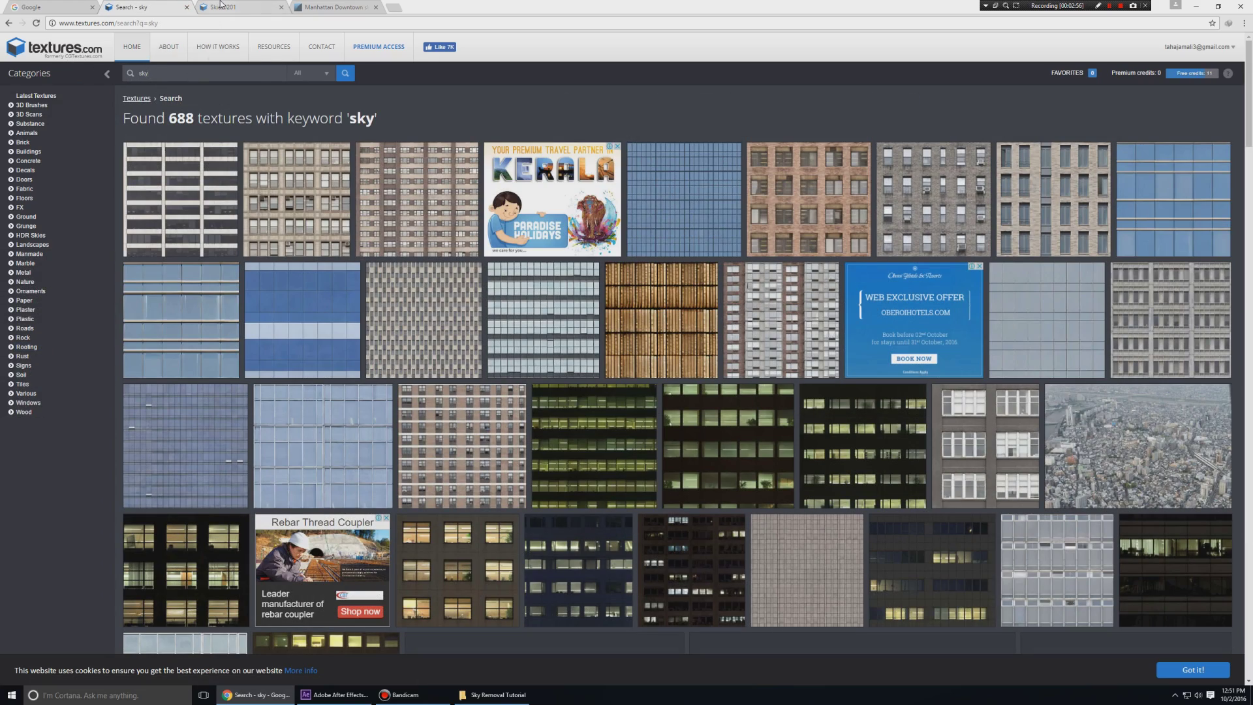
scroll(433, 302, down, 10)
key(ctrl+Tab)
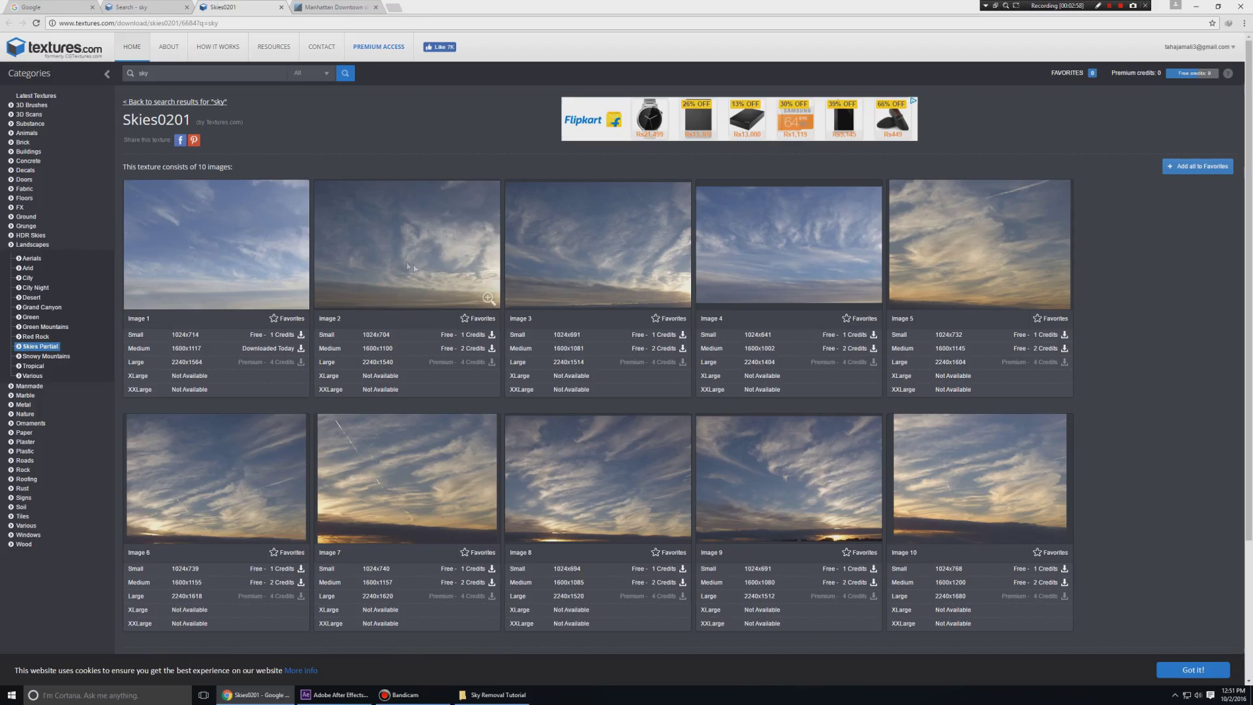
scroll(1079, 340, down, 5)
scroll(1078, 340, up, 1)
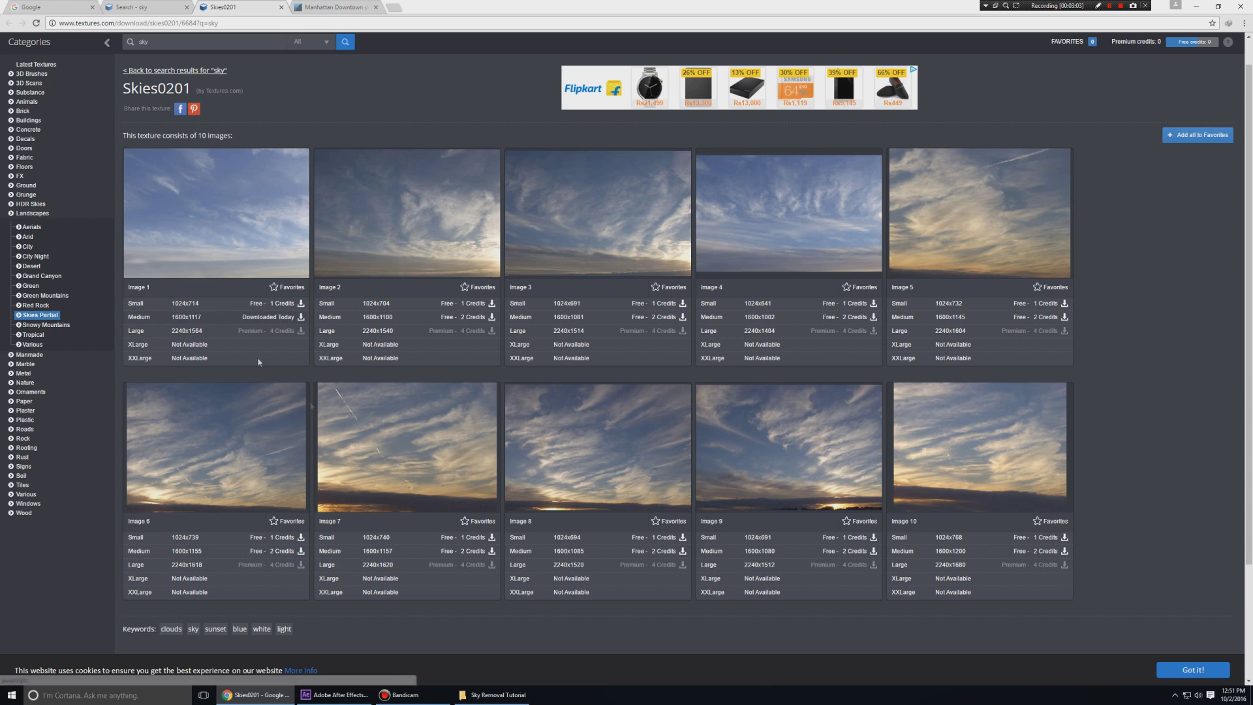
key(alt+Tab)
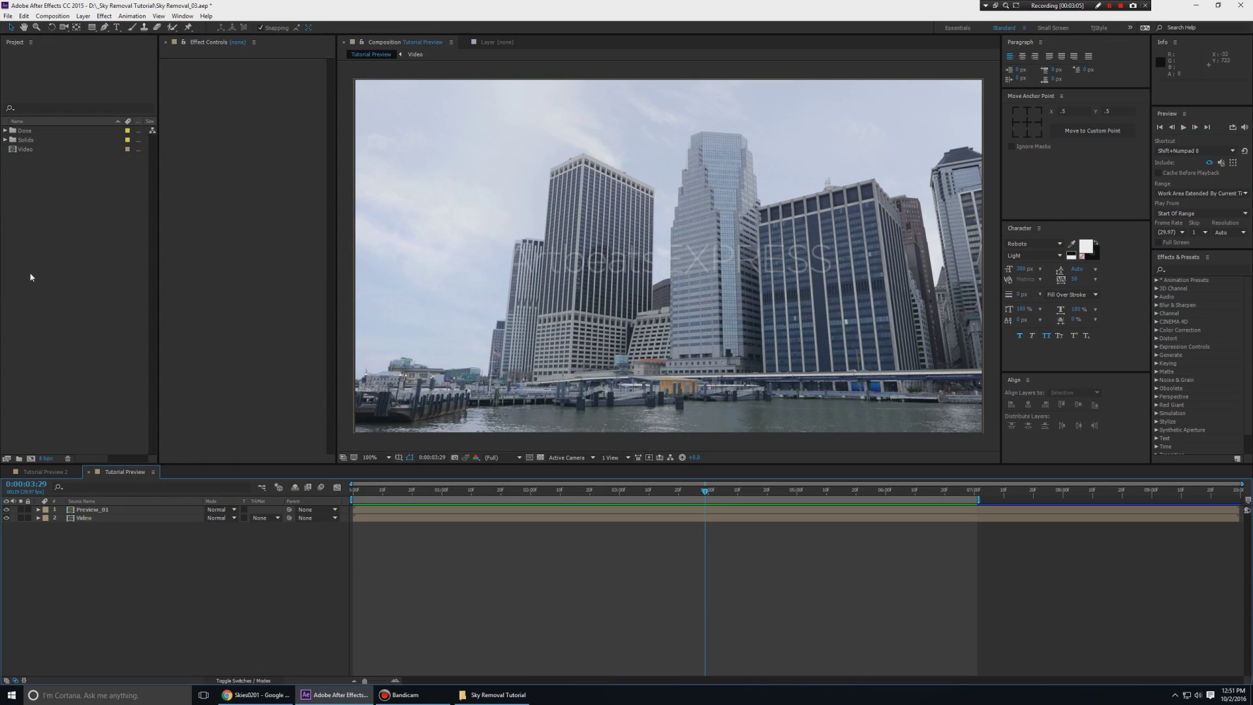
Step: Create a composition named _Sky Removal using the HDV/HDTV 720 29.97 preset
right_click(46, 225)
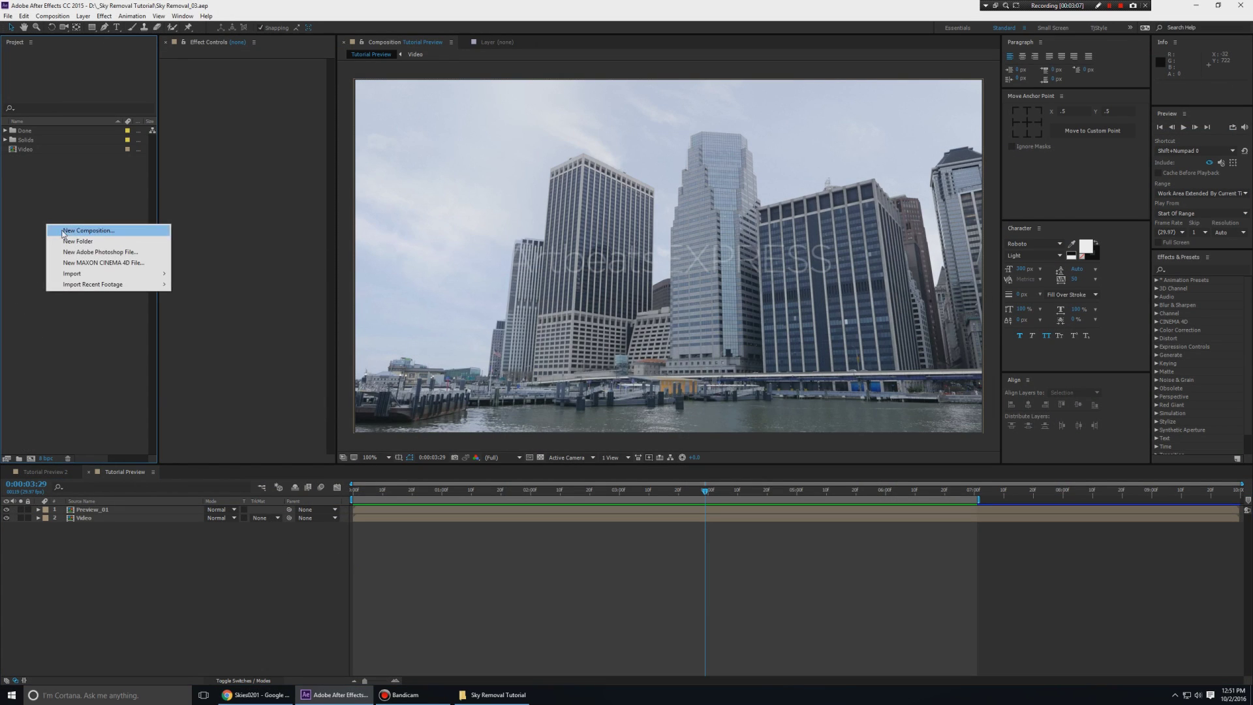
click(64, 231)
key(BackSpace)
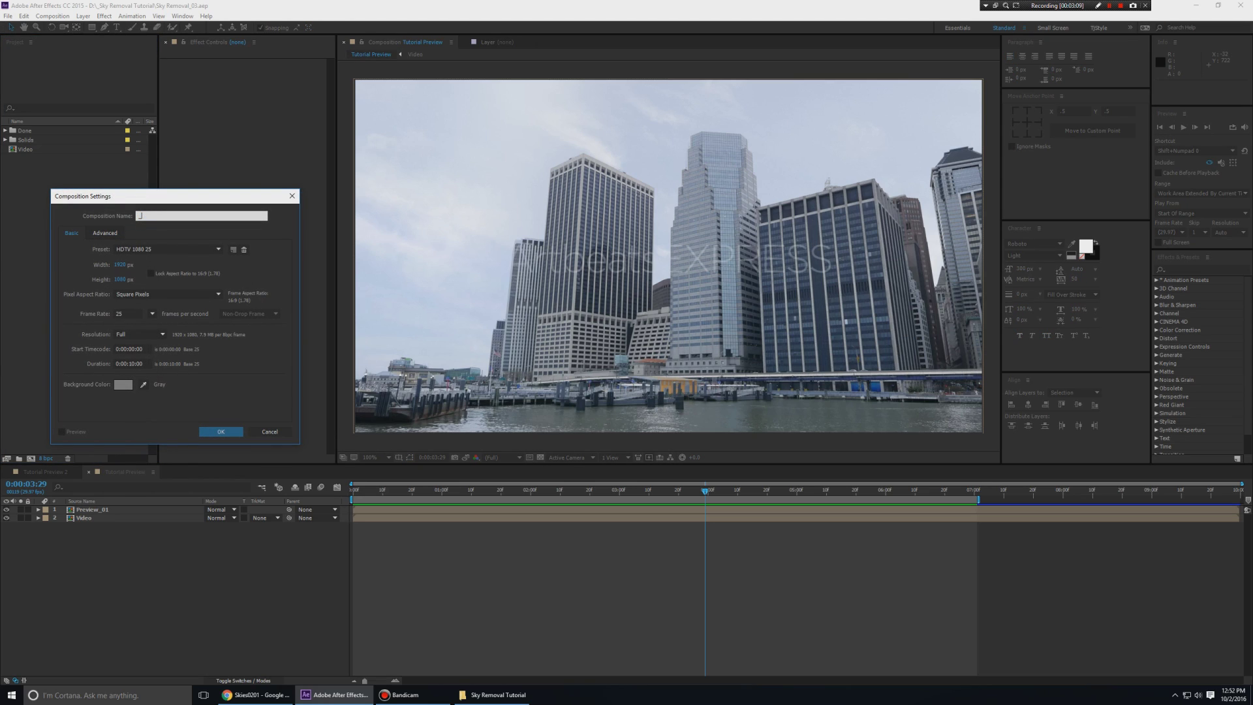
text(_Sky Removal)
click(154, 248)
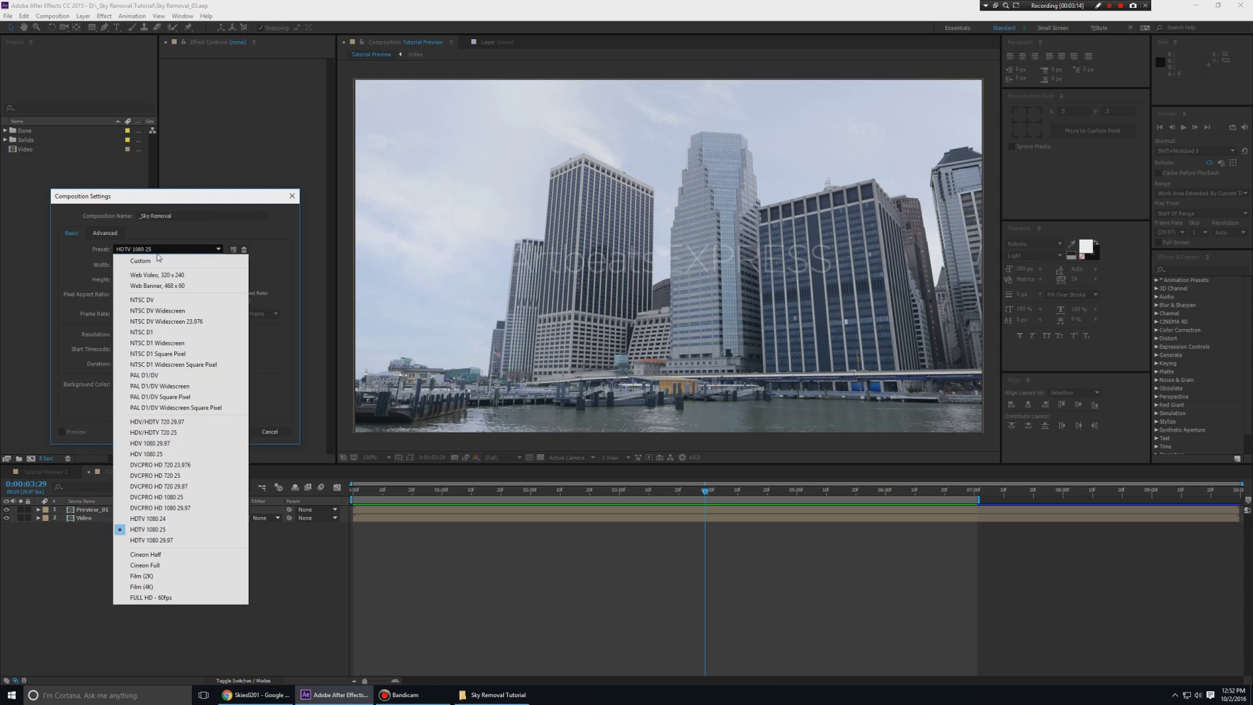
click(157, 422)
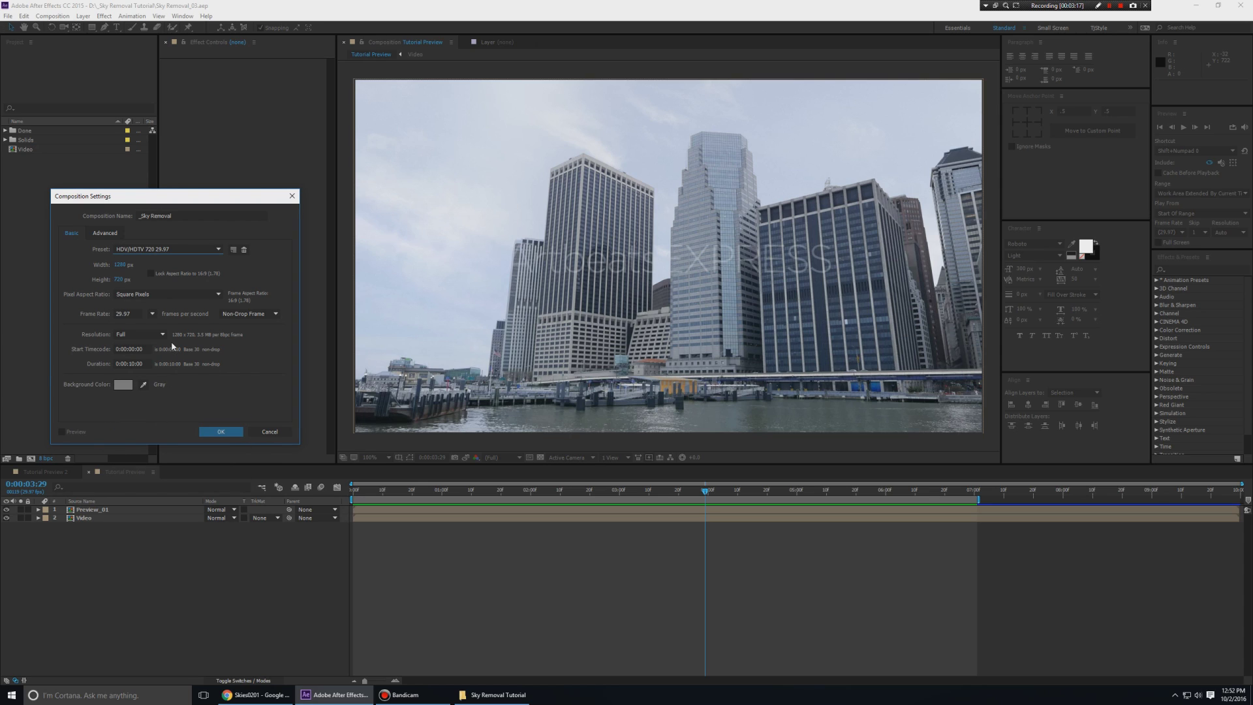
click(231, 435)
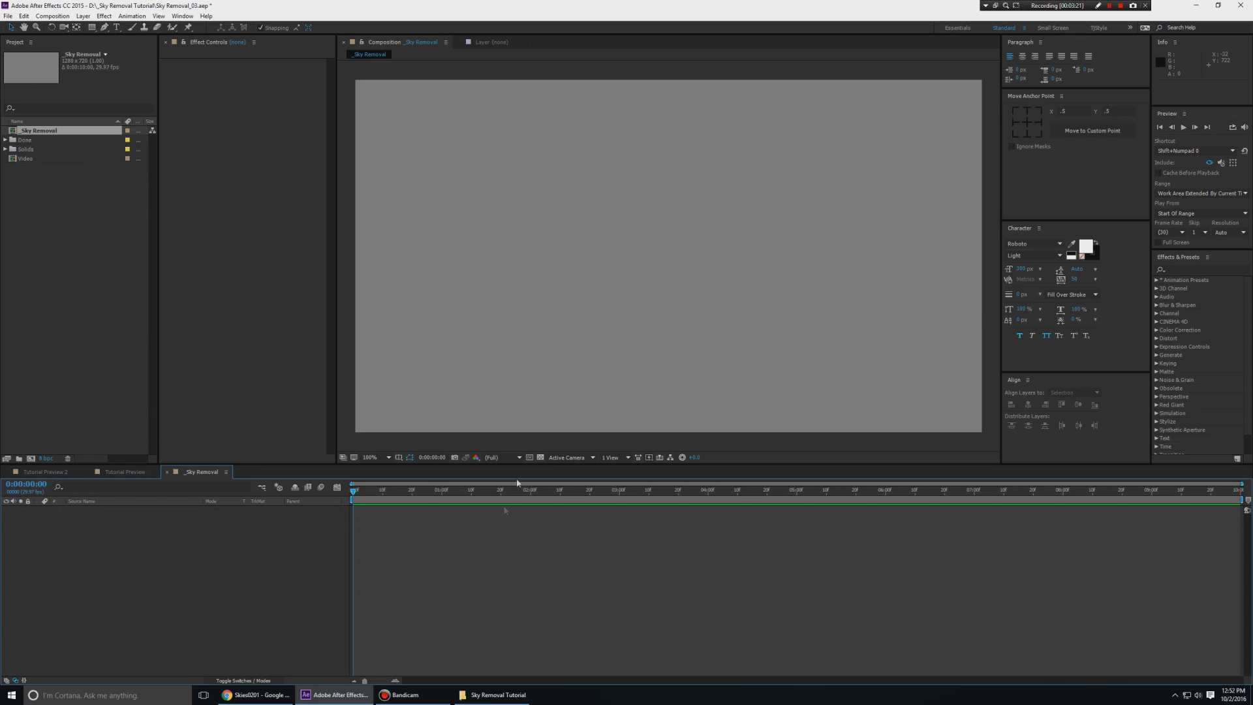
Step: Add the Video footage as a layer in _Sky Removal and roughly shrink it in the viewer
click(32, 159)
drag(31, 162, 144, 593)
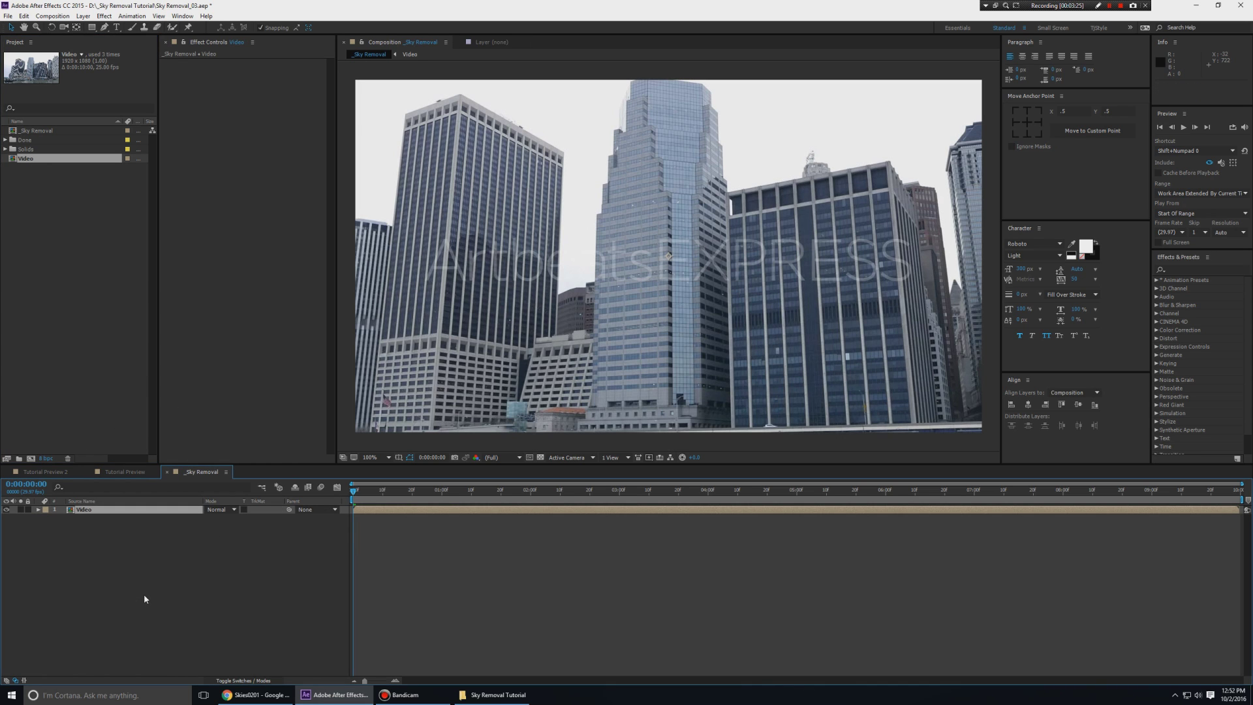
double_click(128, 514)
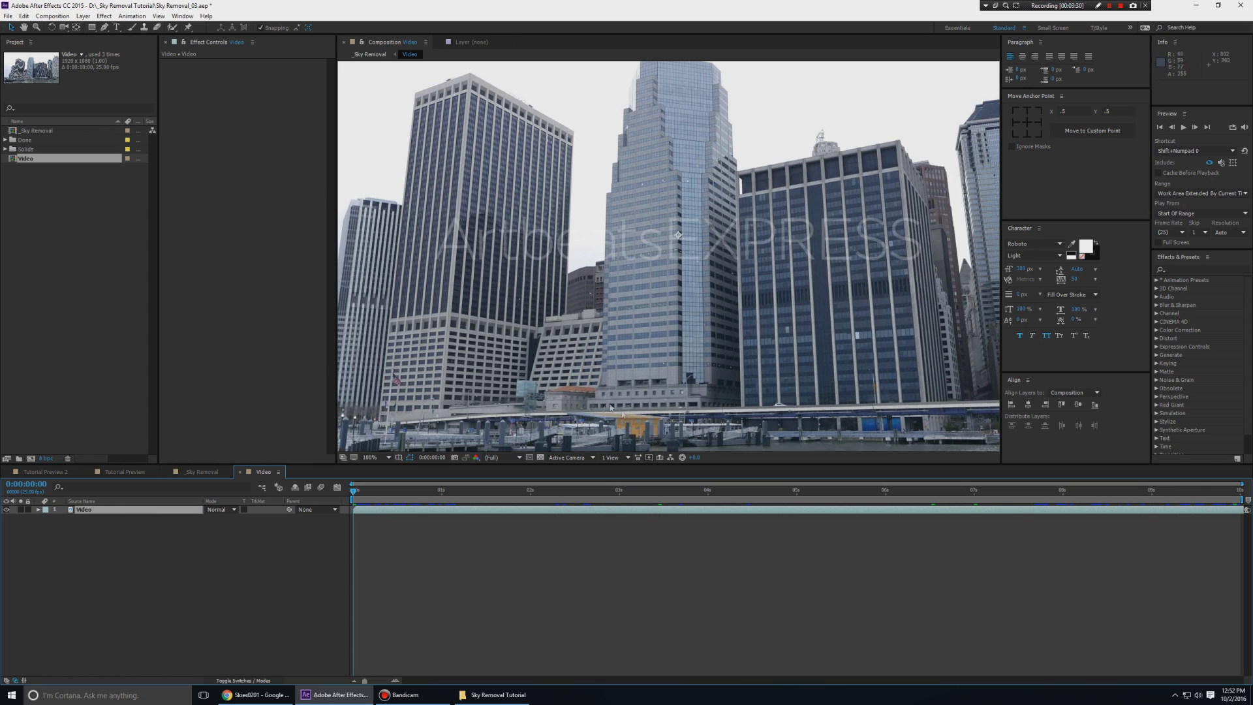
scroll(621, 401, down, 2)
scroll(621, 399, up, 2)
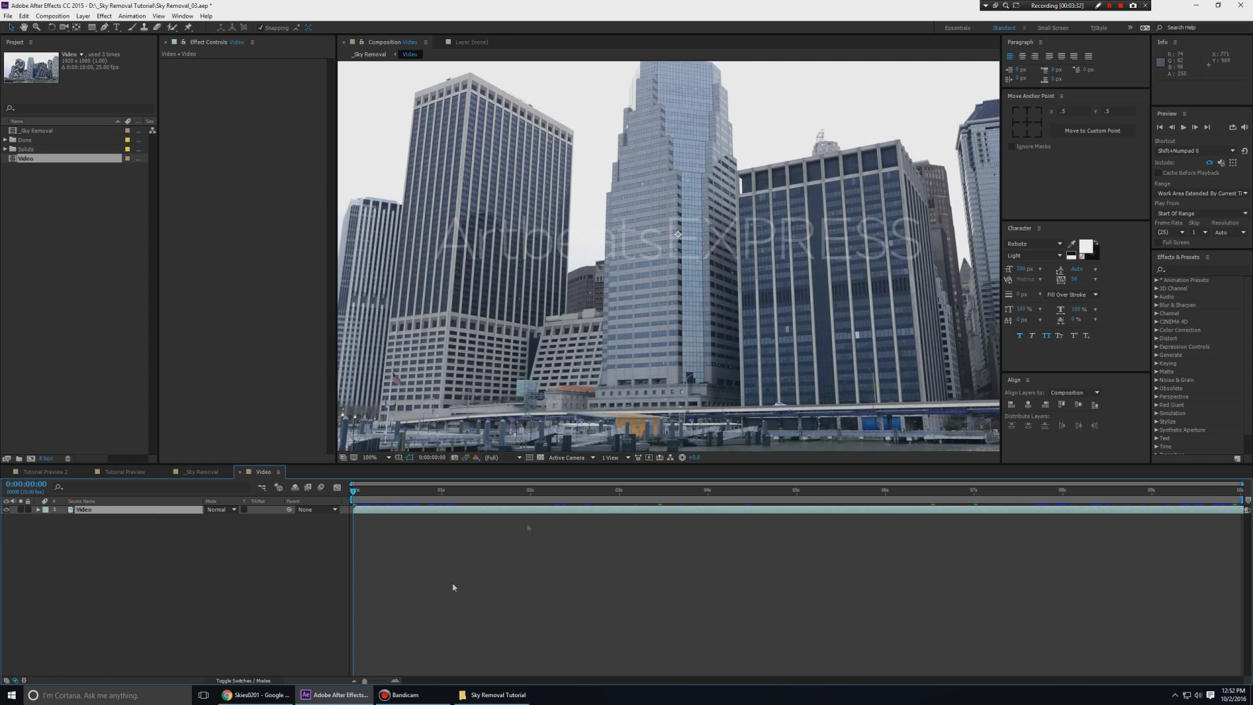
click(310, 601)
key(ctrl+w)
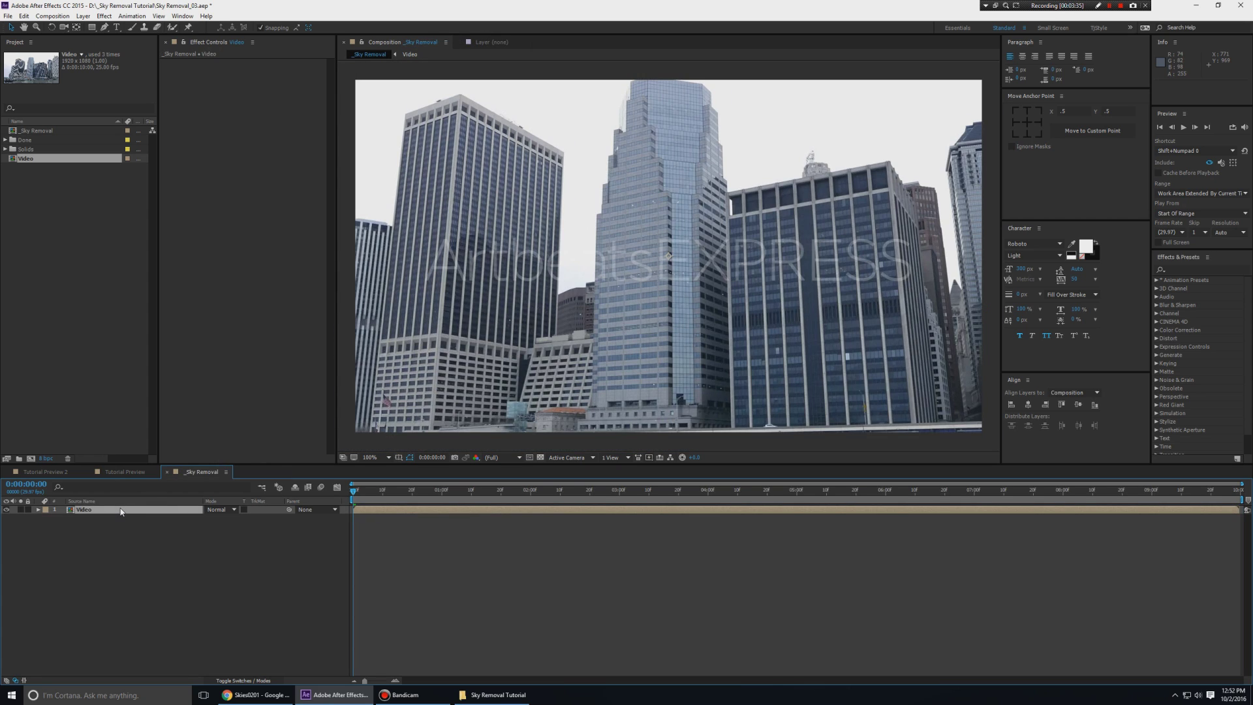
scroll(828, 362, down, 2)
drag(903, 388, 827, 350)
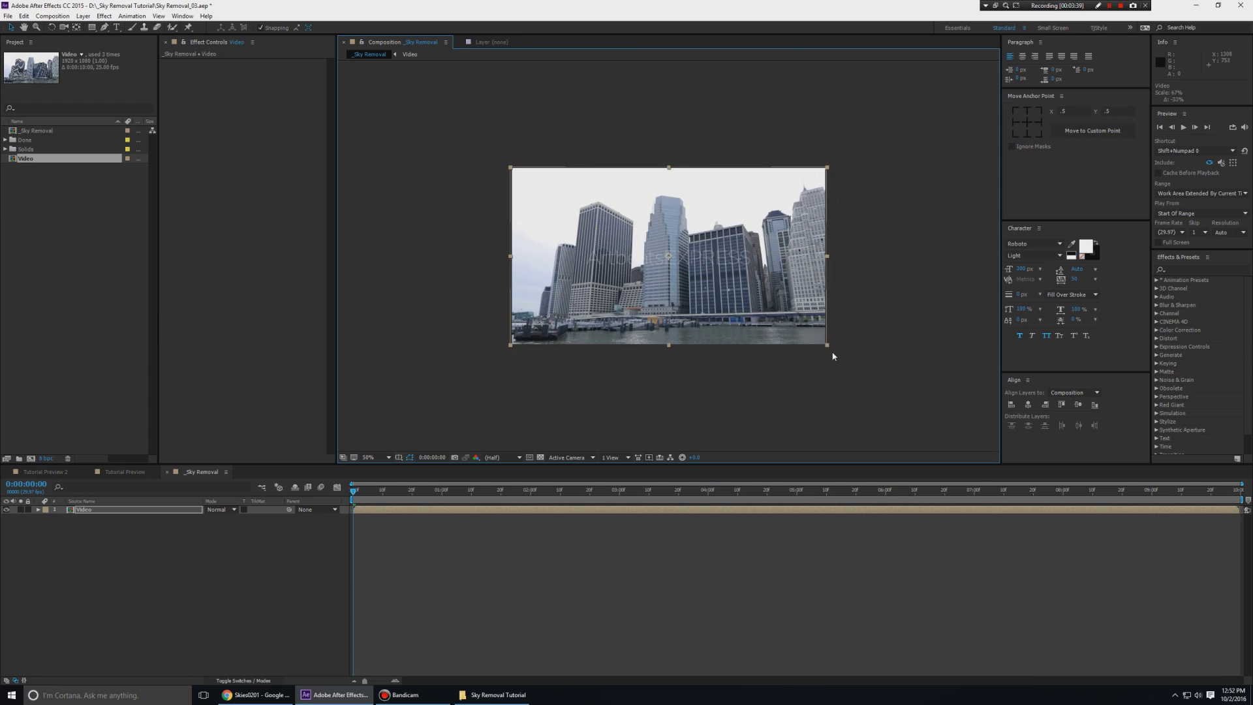
scroll(832, 353, up, 2)
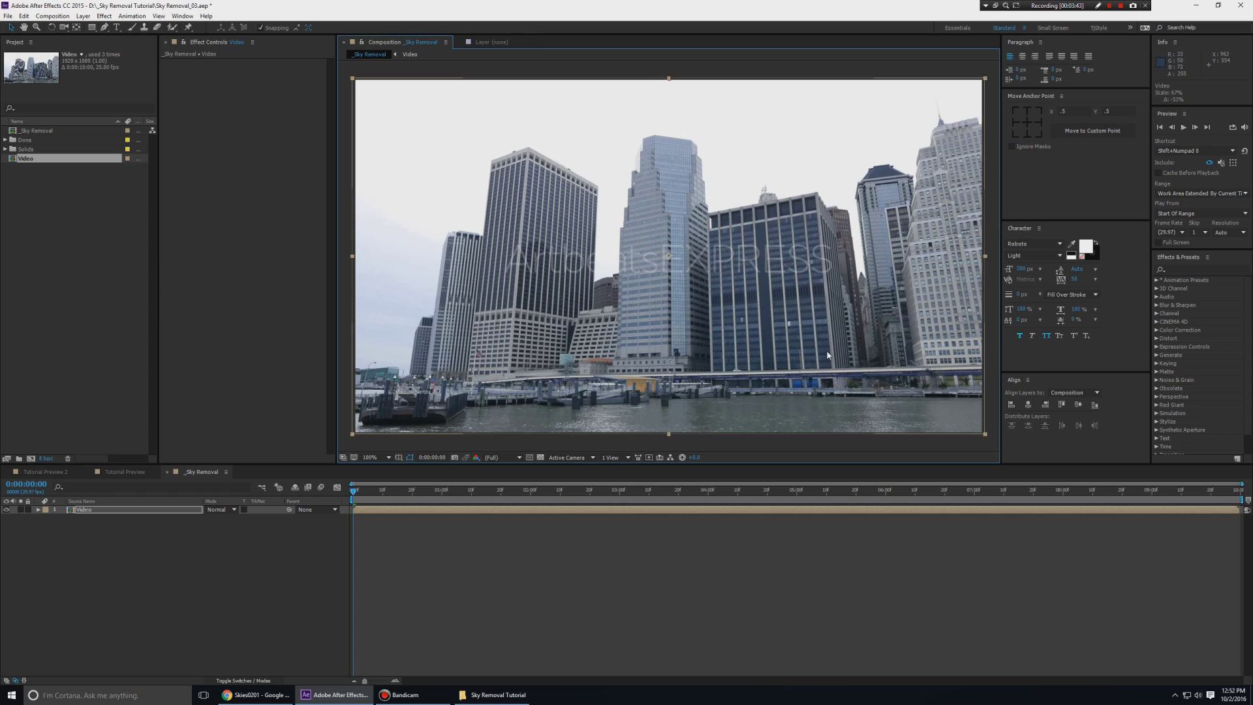
Step: Set the Video layer's Scale to 67%
click(104, 532)
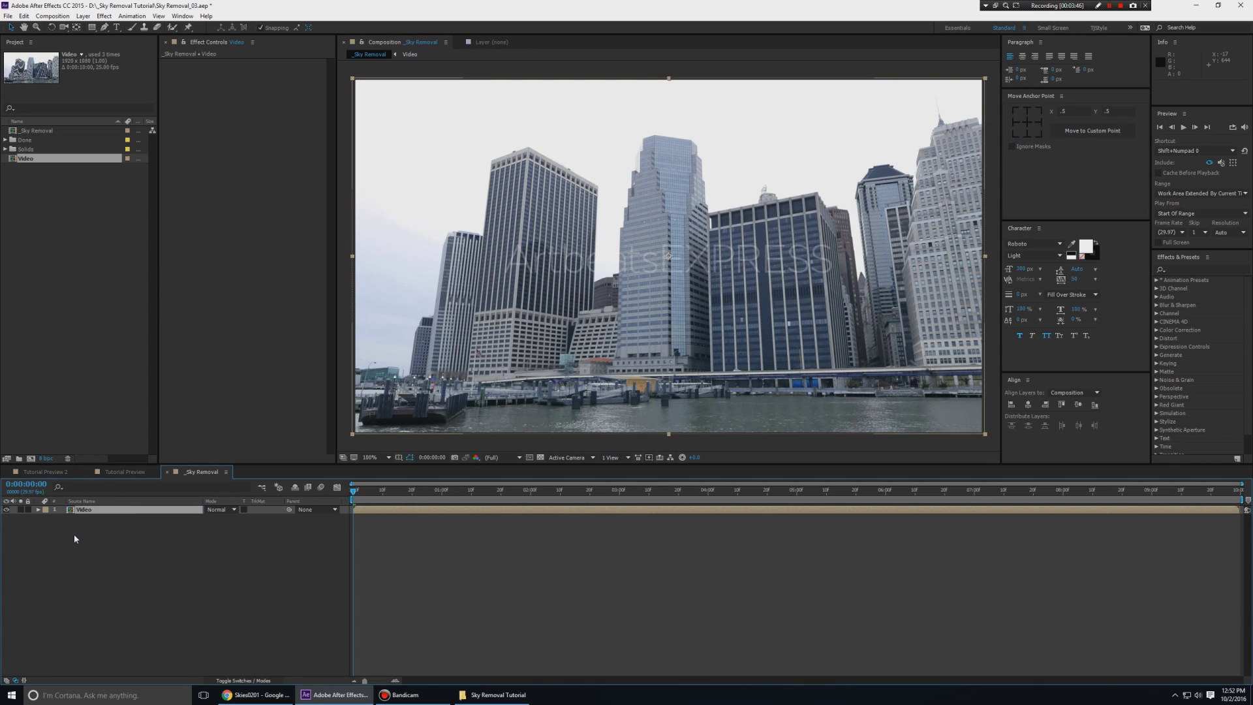
key(s)
click(223, 519)
text(67)
key(Return)
key(Return)
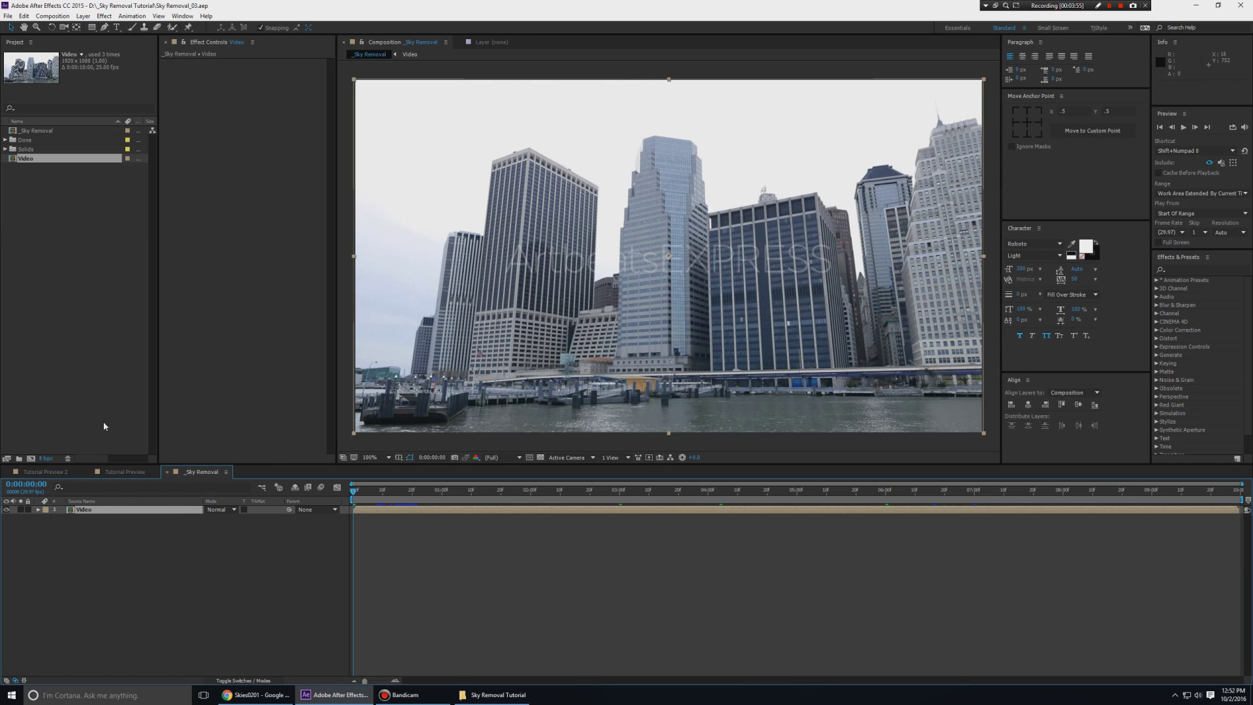
Step: Place Texture 2 from the Done folder beneath the Video layer, briefly hiding Video to check it
click(30, 141)
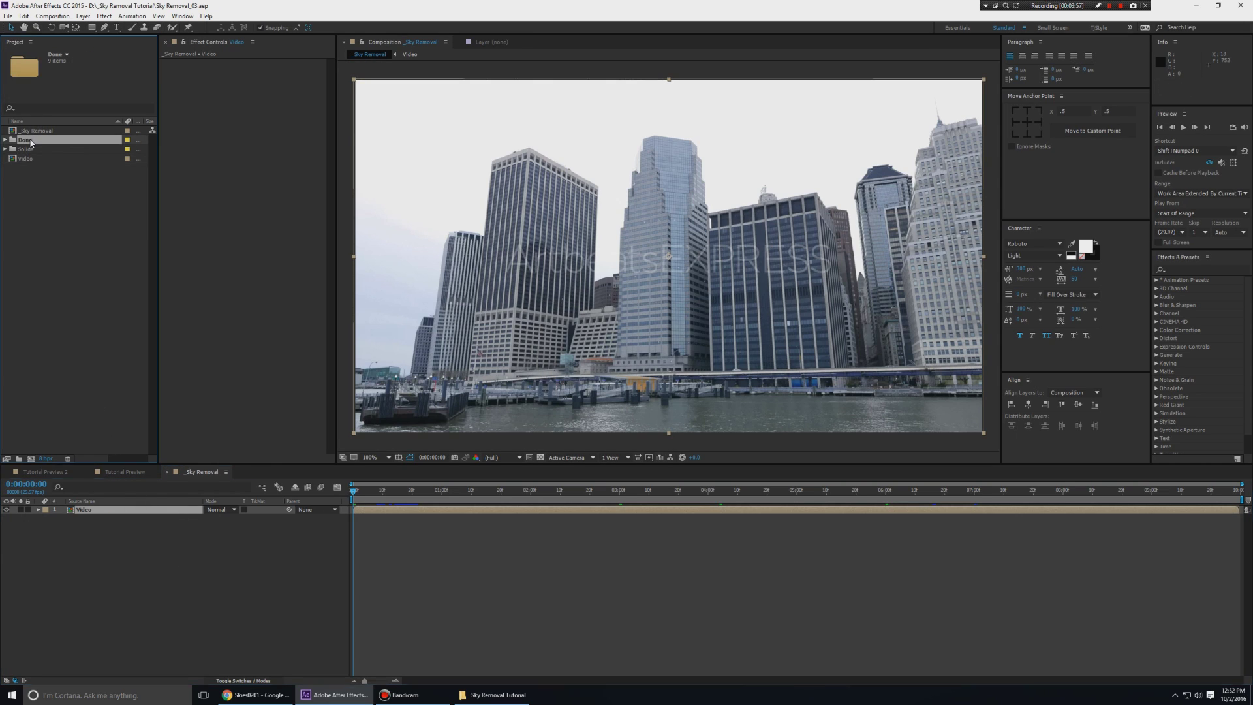
click(6, 140)
drag(39, 189, 116, 543)
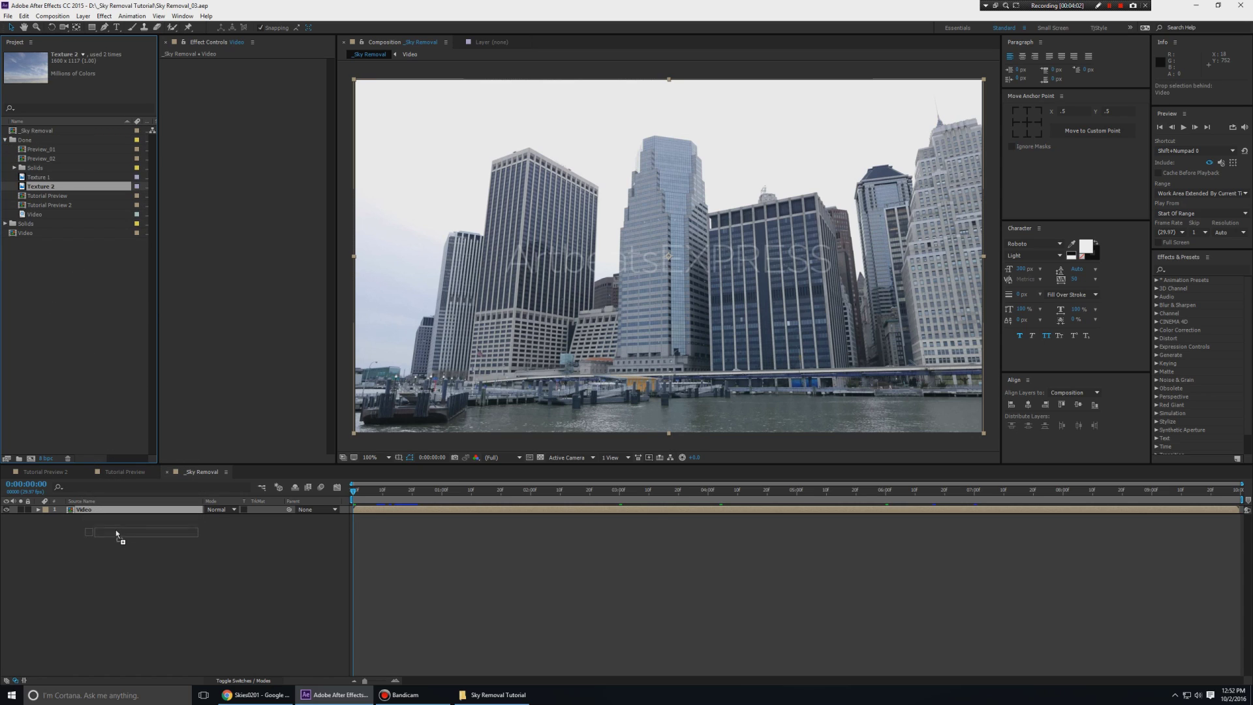
click(6, 509)
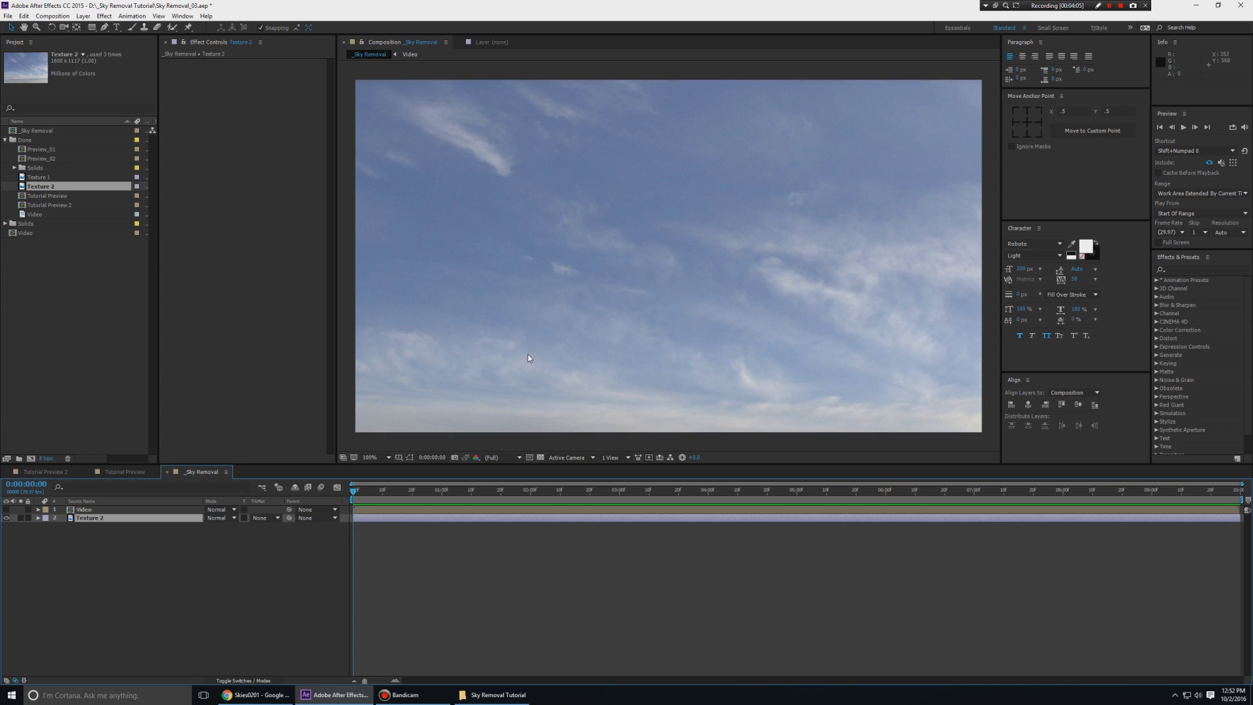
key(comma)
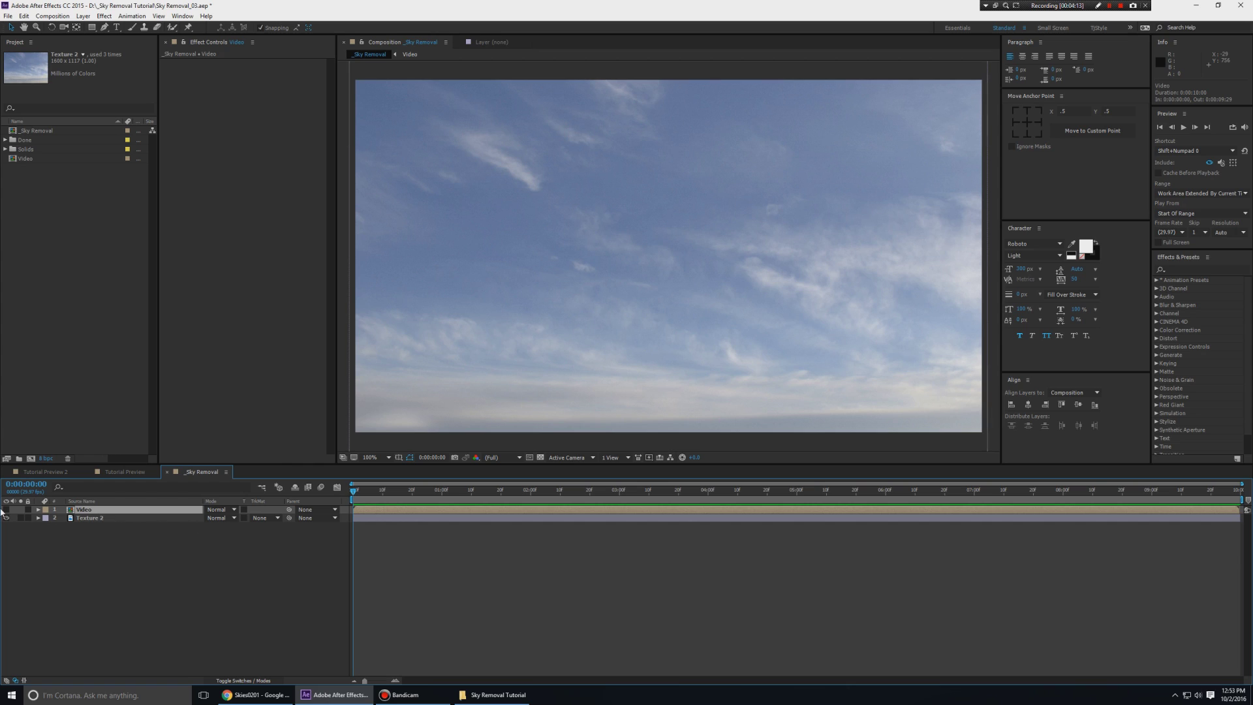
click(6, 509)
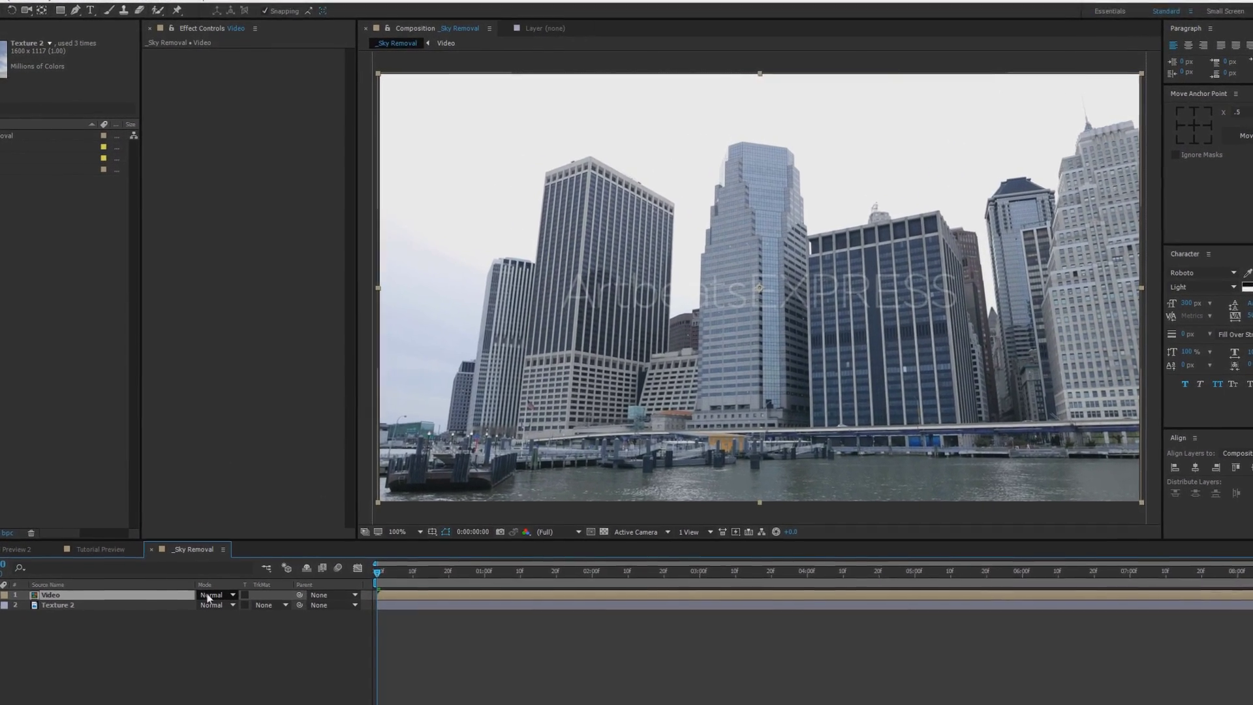
Step: Blend the Video layer in Soft Light and view the maximized comp at 200%
click(219, 548)
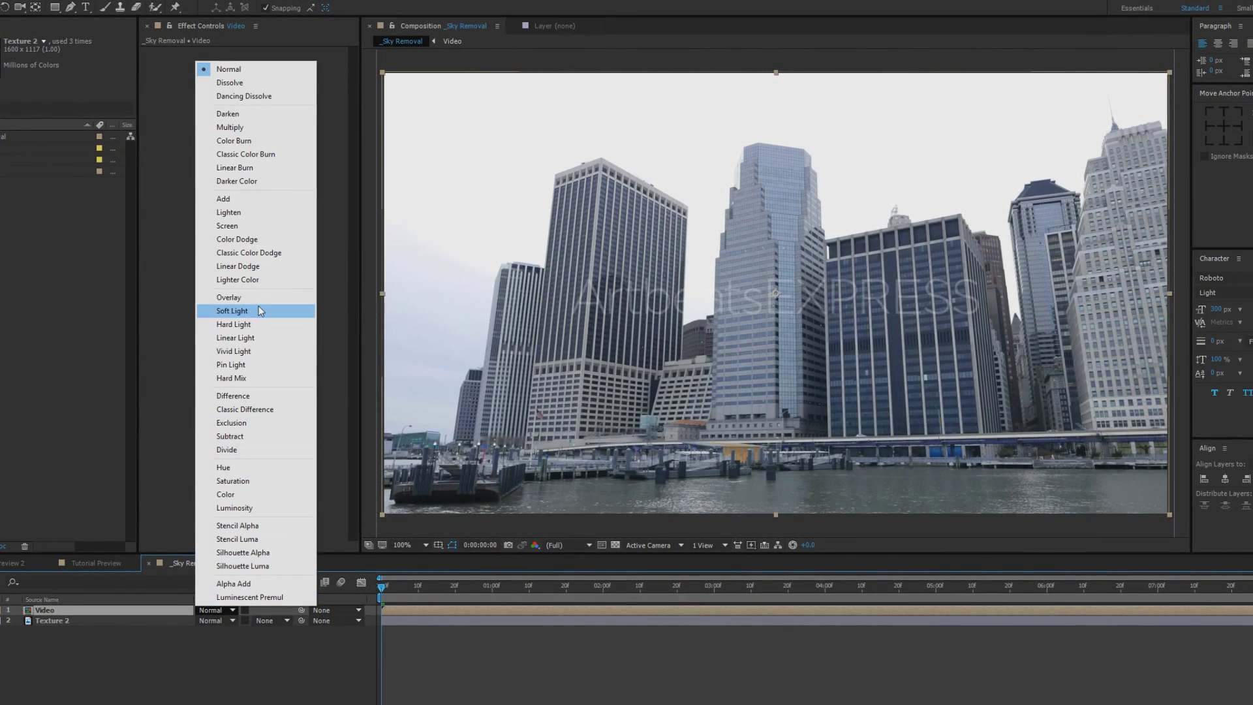
click(233, 311)
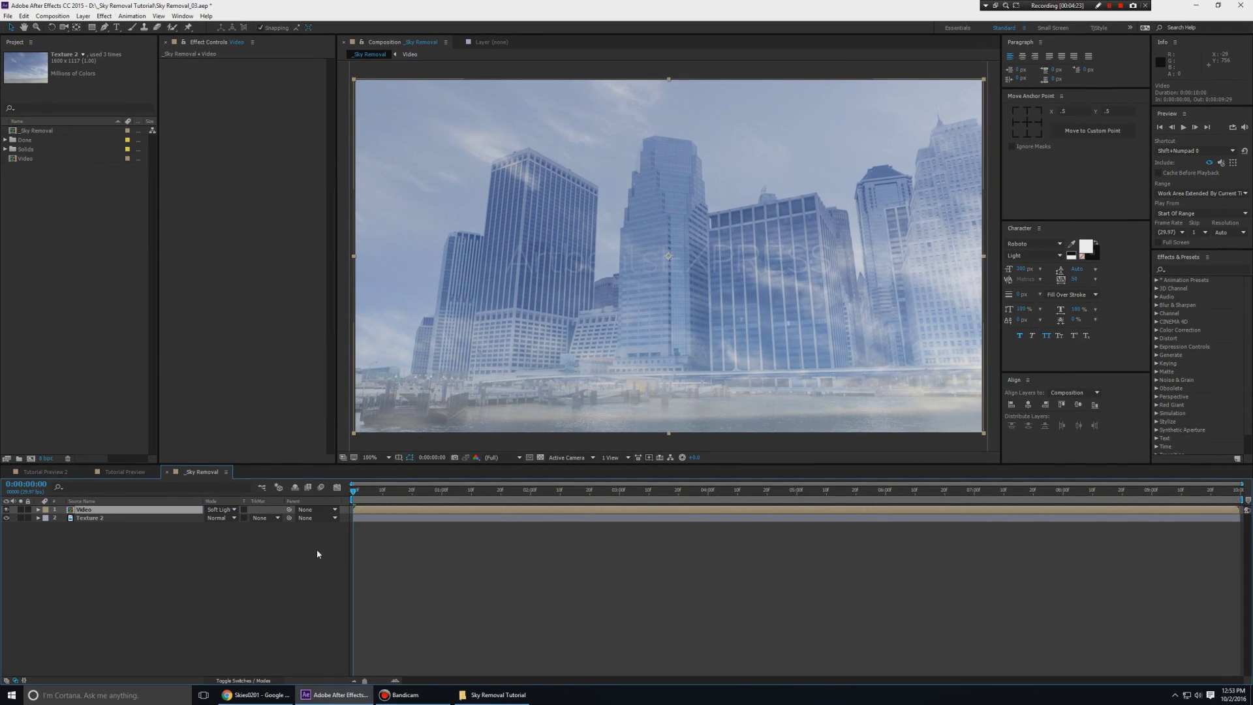
key(grave)
key(period)
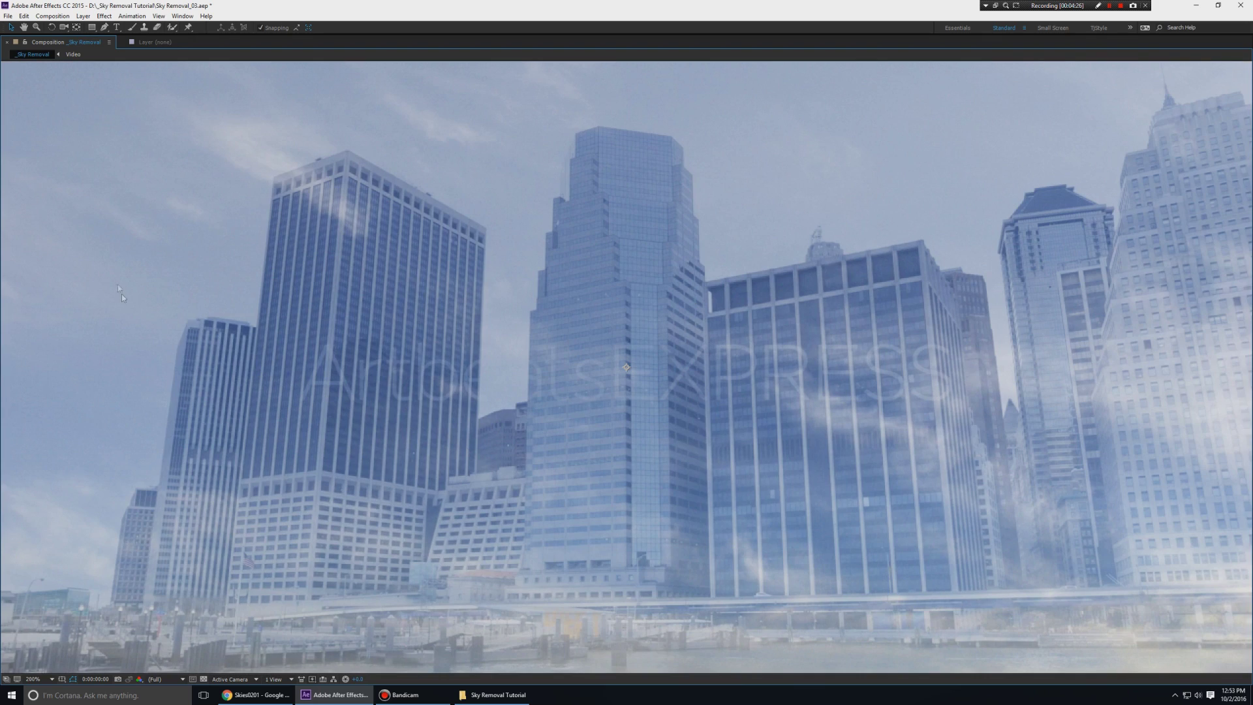
Step: Pan across the sky and buildings to inspect the blend, then return to 100% and the normal layout
scroll(319, 366, down, 3)
scroll(392, 261, up, 3)
drag(627, 386, 582, 317)
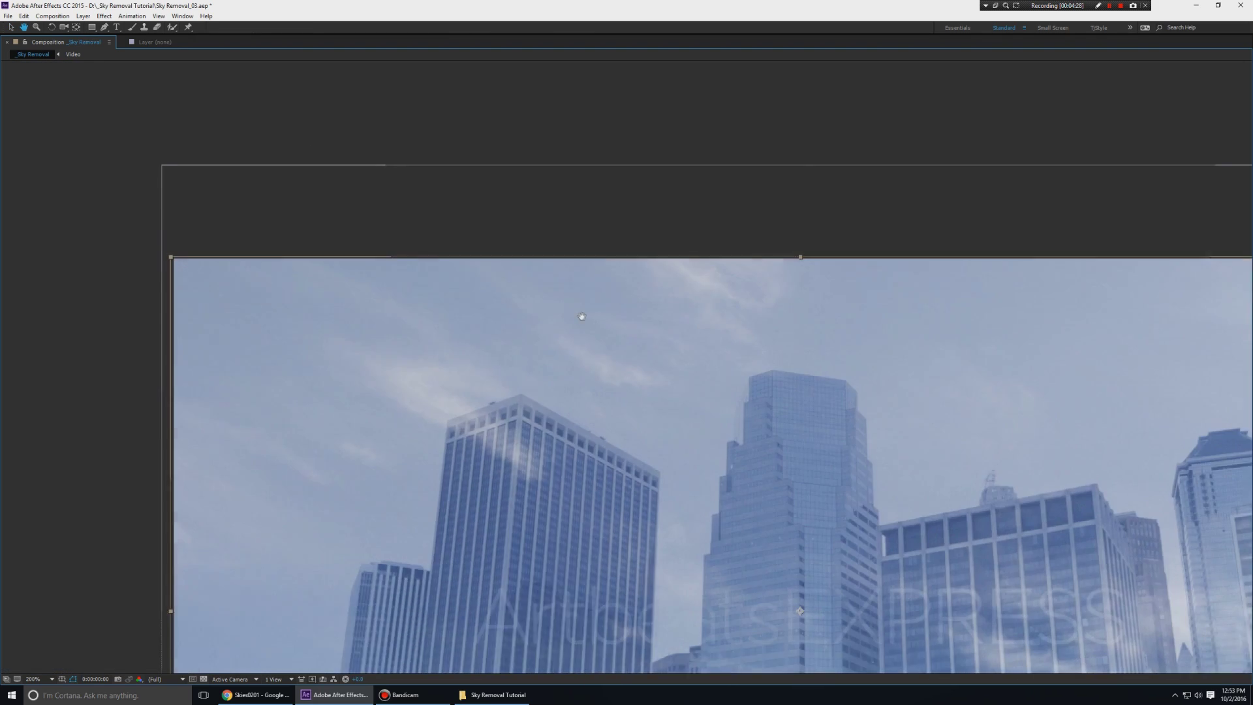
drag(909, 285, 672, 260)
drag(482, 334, 883, 268)
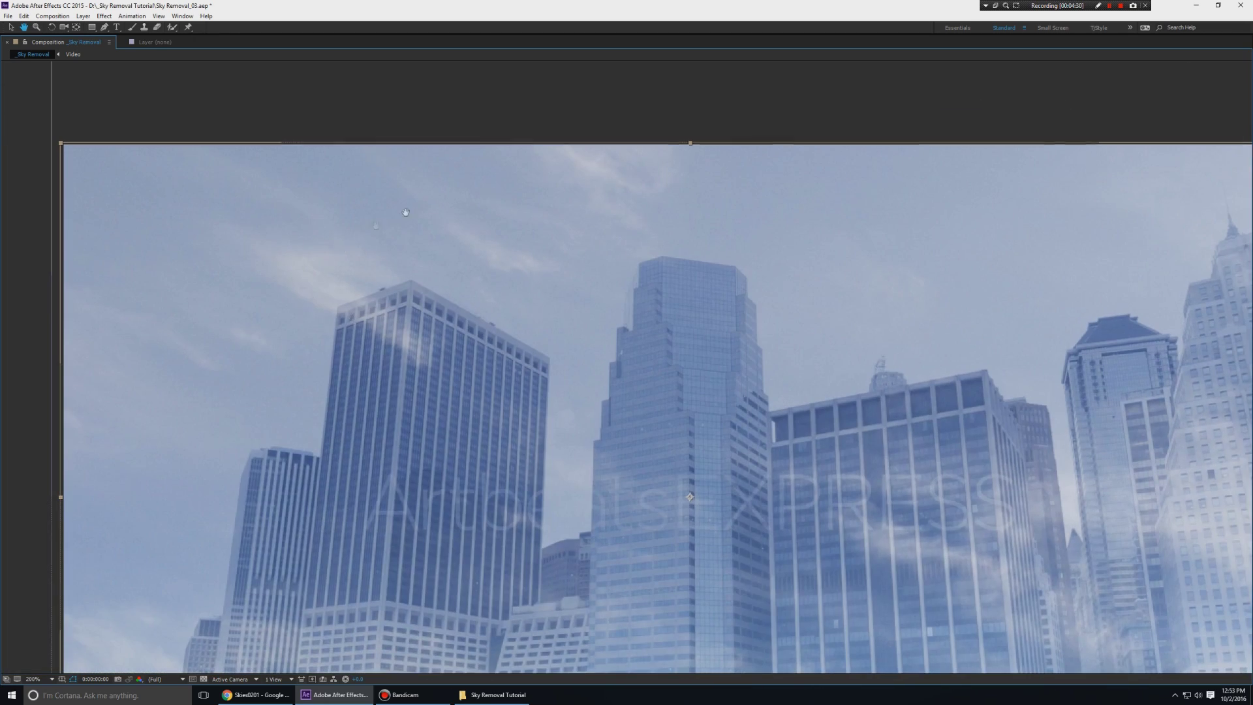
drag(376, 225, 459, 126)
drag(483, 365, 370, 262)
drag(470, 259, 398, 459)
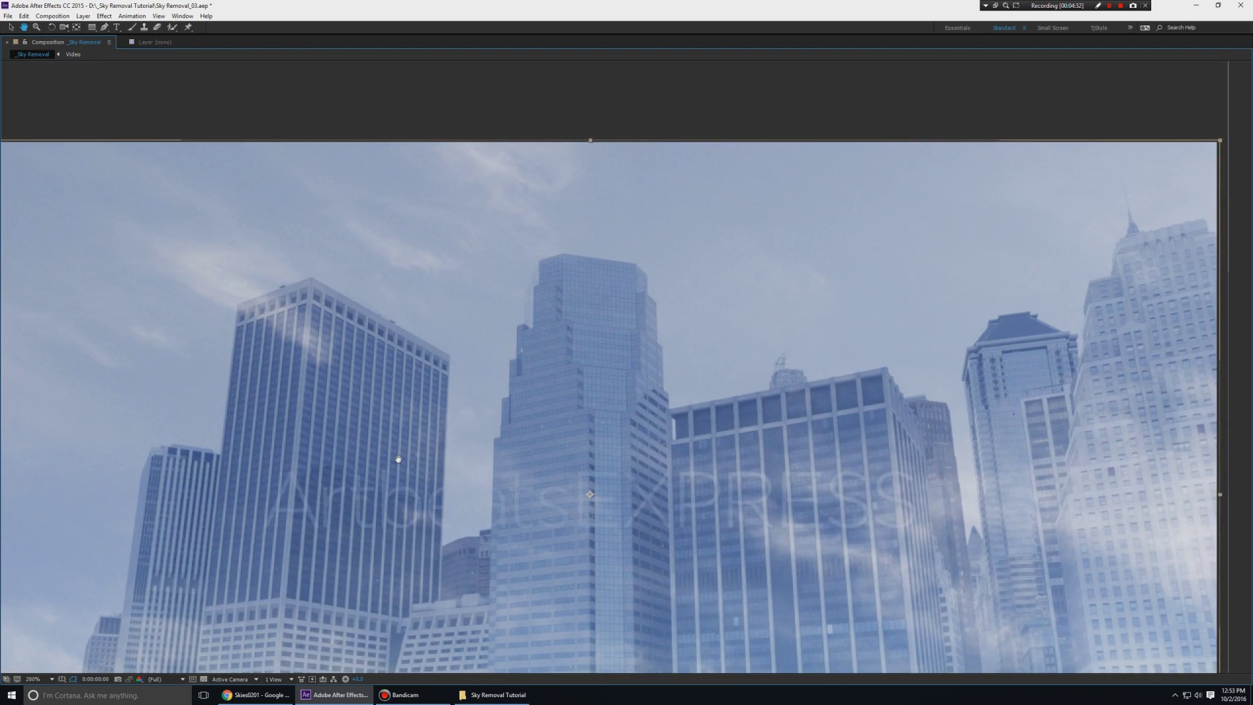
scroll(705, 469, down, 3)
scroll(652, 424, up, 3)
drag(607, 340, 609, 392)
key(slash)
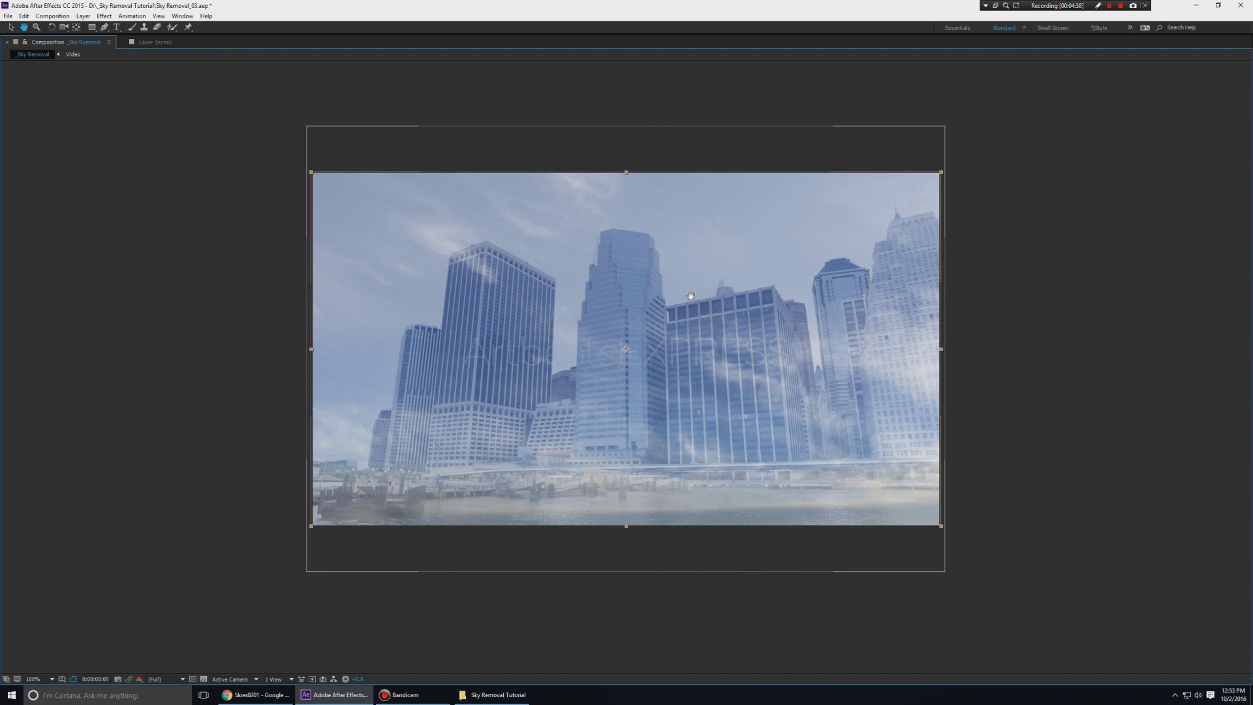
key(grave)
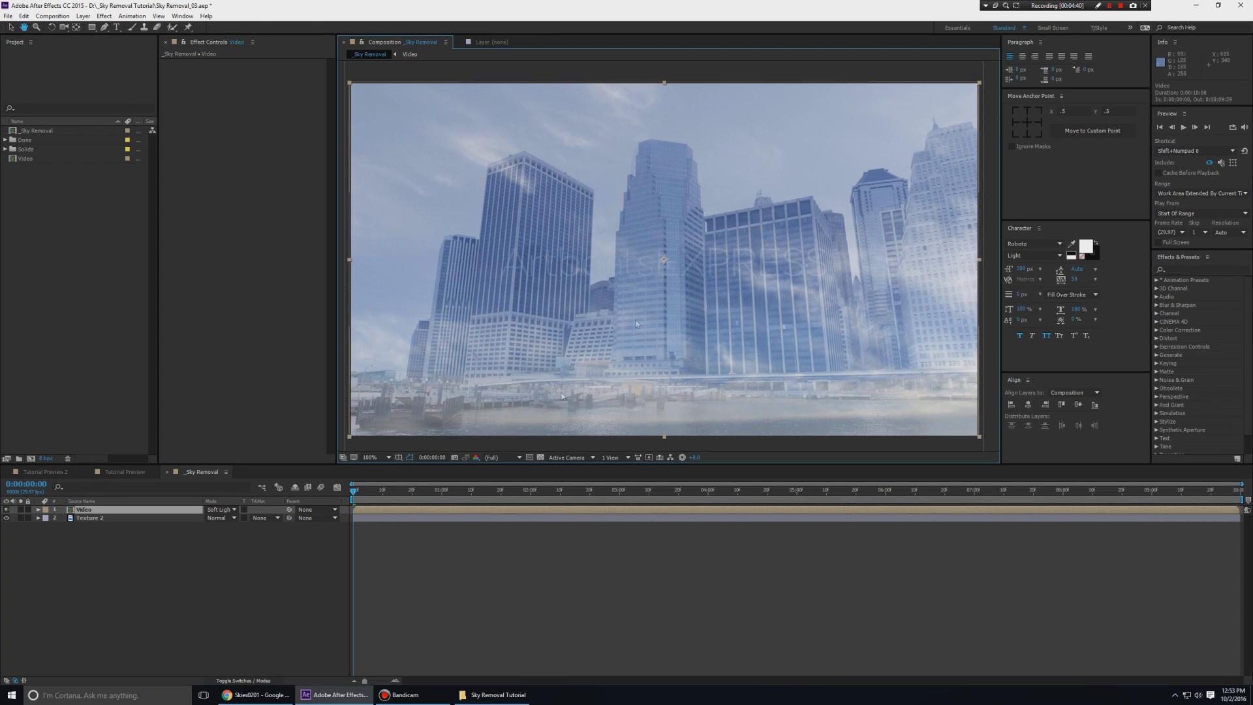
Step: Delete the Texture 2 layer and set the Video layer back to Normal blending
click(135, 521)
key(Delete)
click(220, 510)
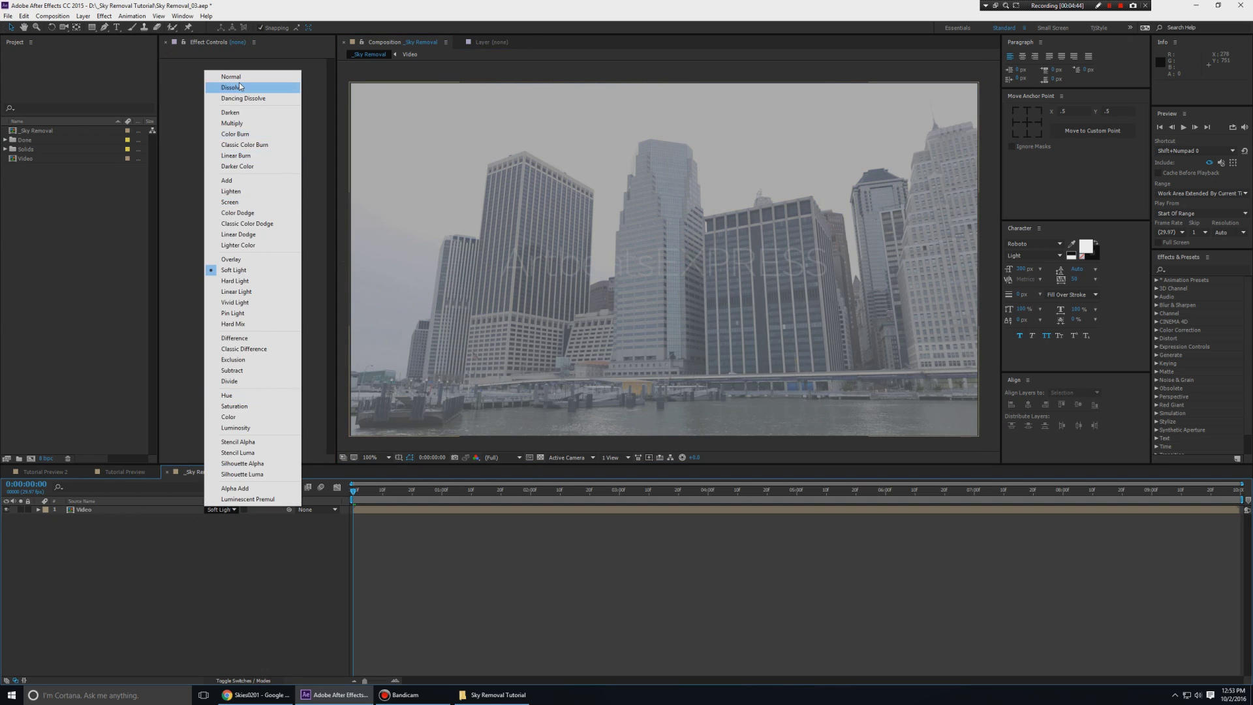
click(233, 73)
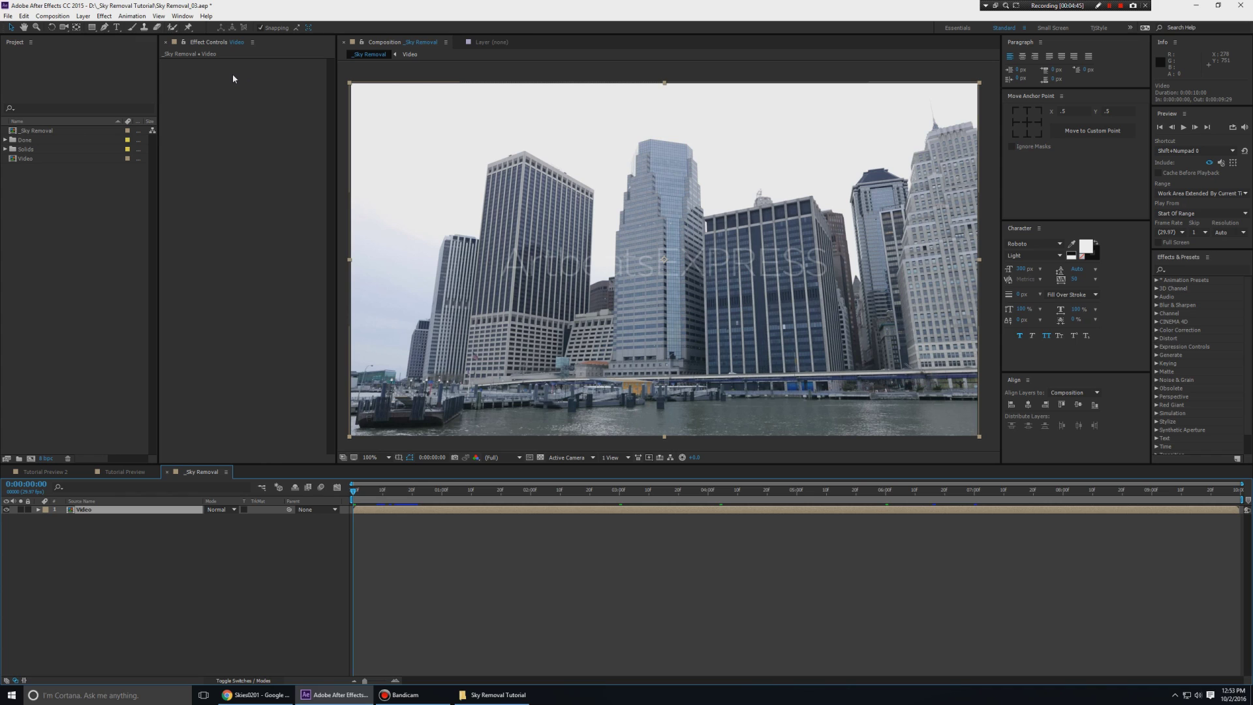
Step: Open Texture 2 from the Done folder in a full-screen footage view
click(5, 140)
double_click(38, 186)
key(grave)
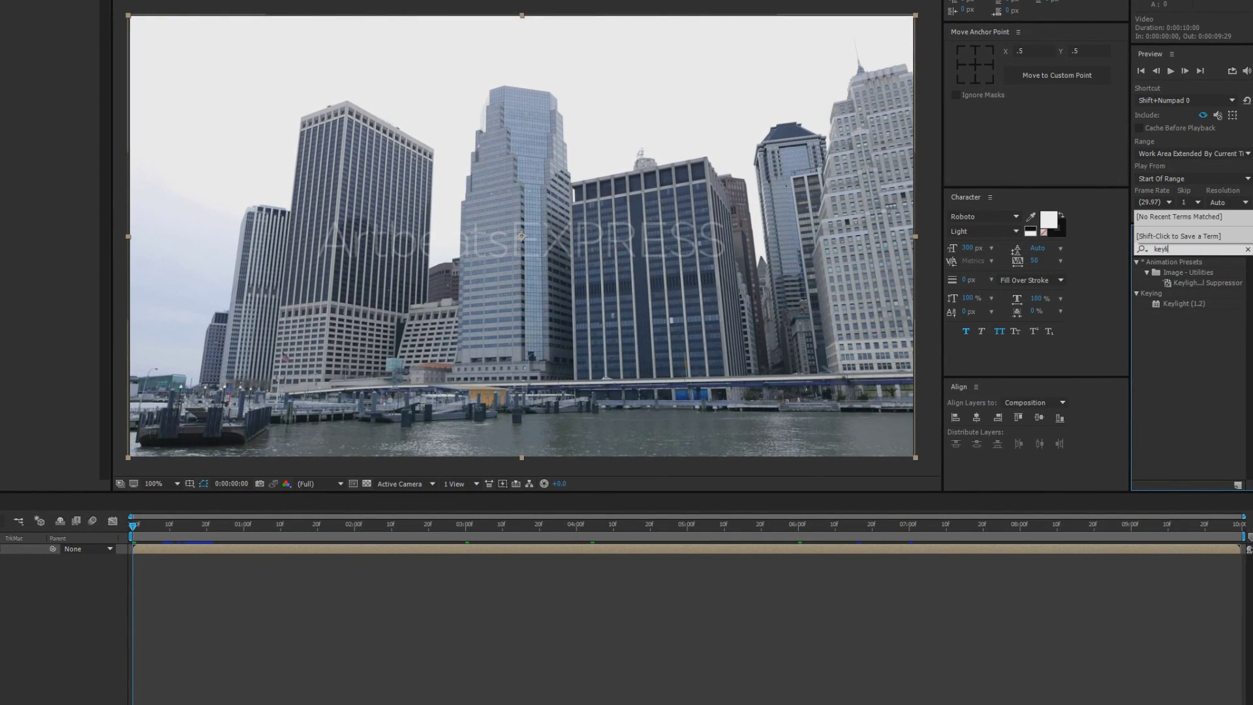
Step: Apply Keylight to the Video layer and sample the sky as its Screen Colour
drag(1179, 301, 0, 553)
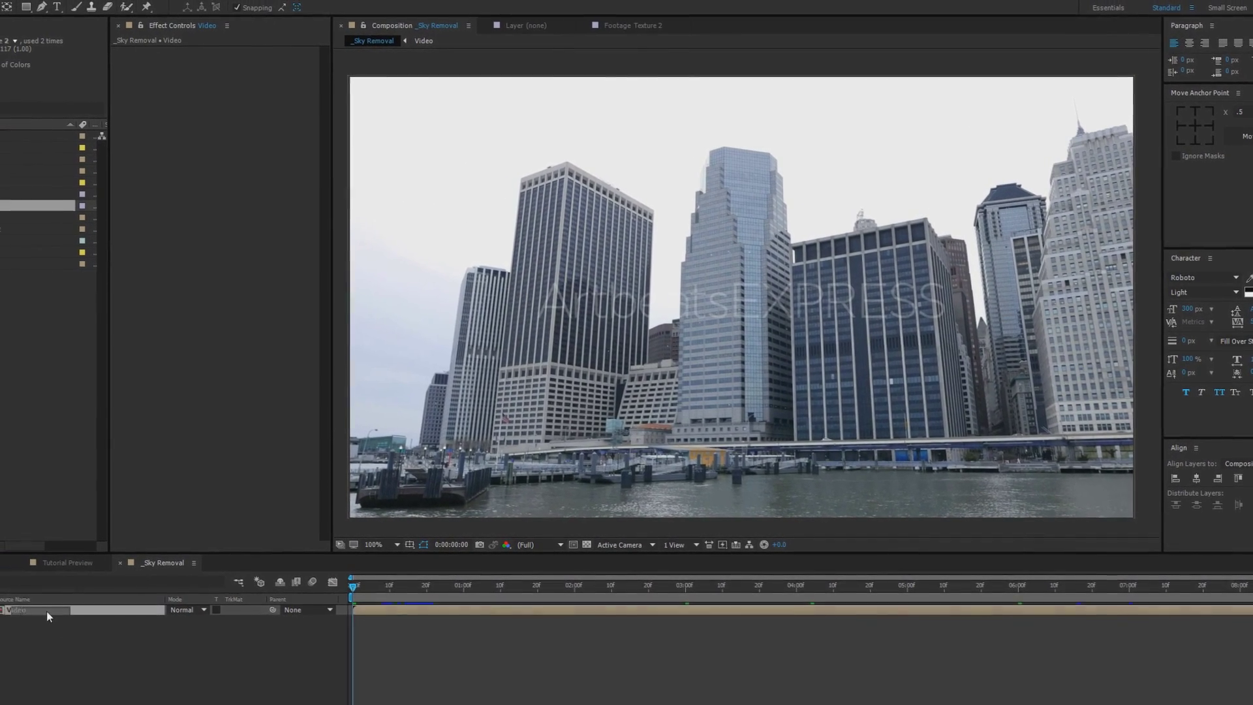
drag(47, 616, 47, 616)
click(254, 128)
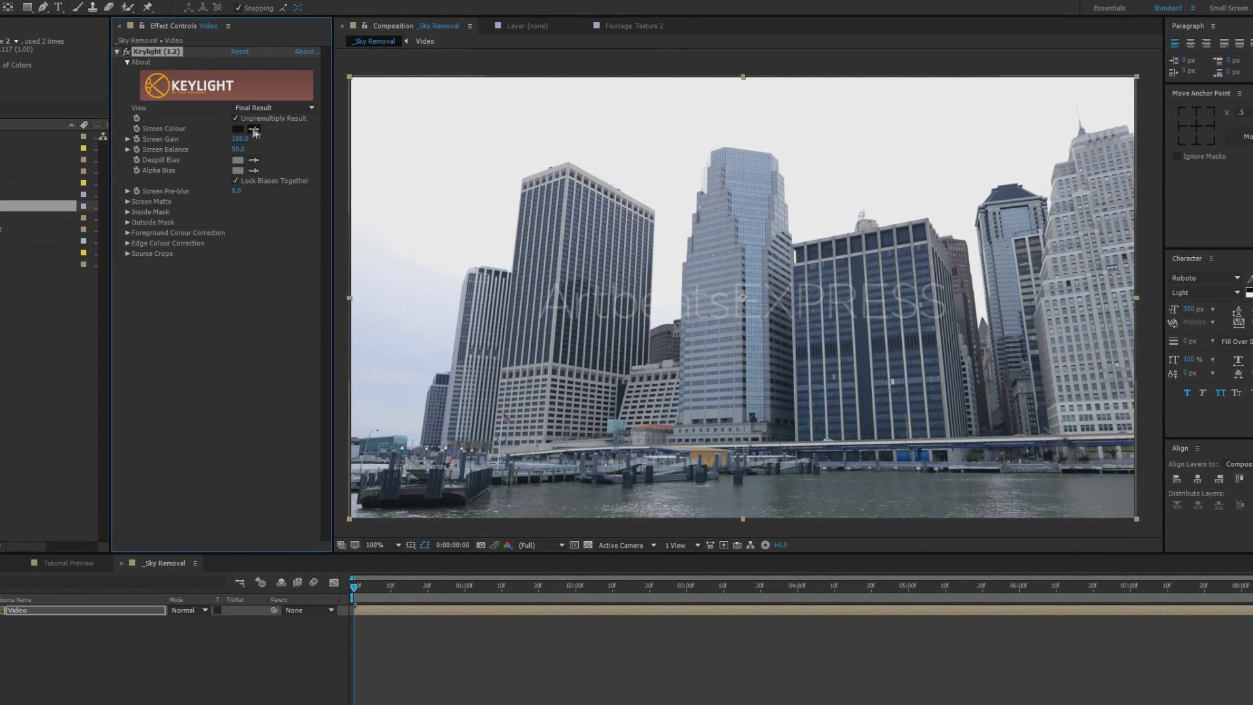
click(537, 222)
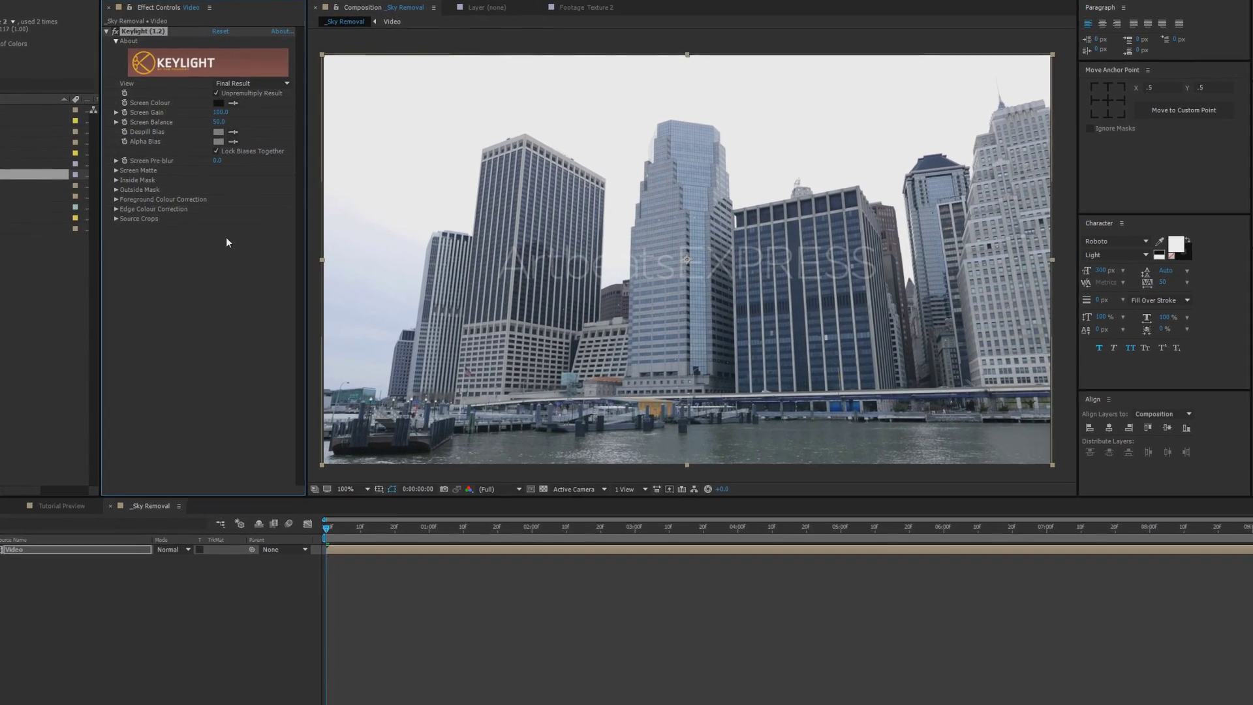
Step: Undo the Keylight sample, save the project, and duplicate the Video layer
key(ctrl+z)
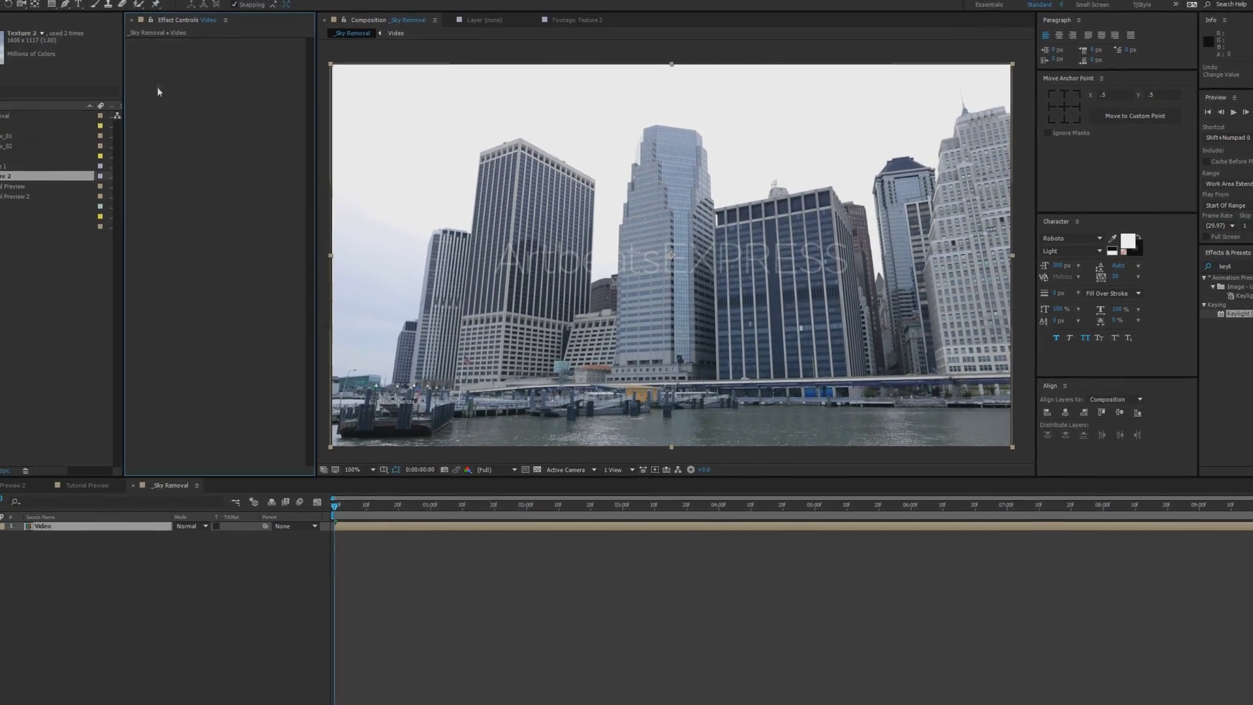
key(ctrl+s)
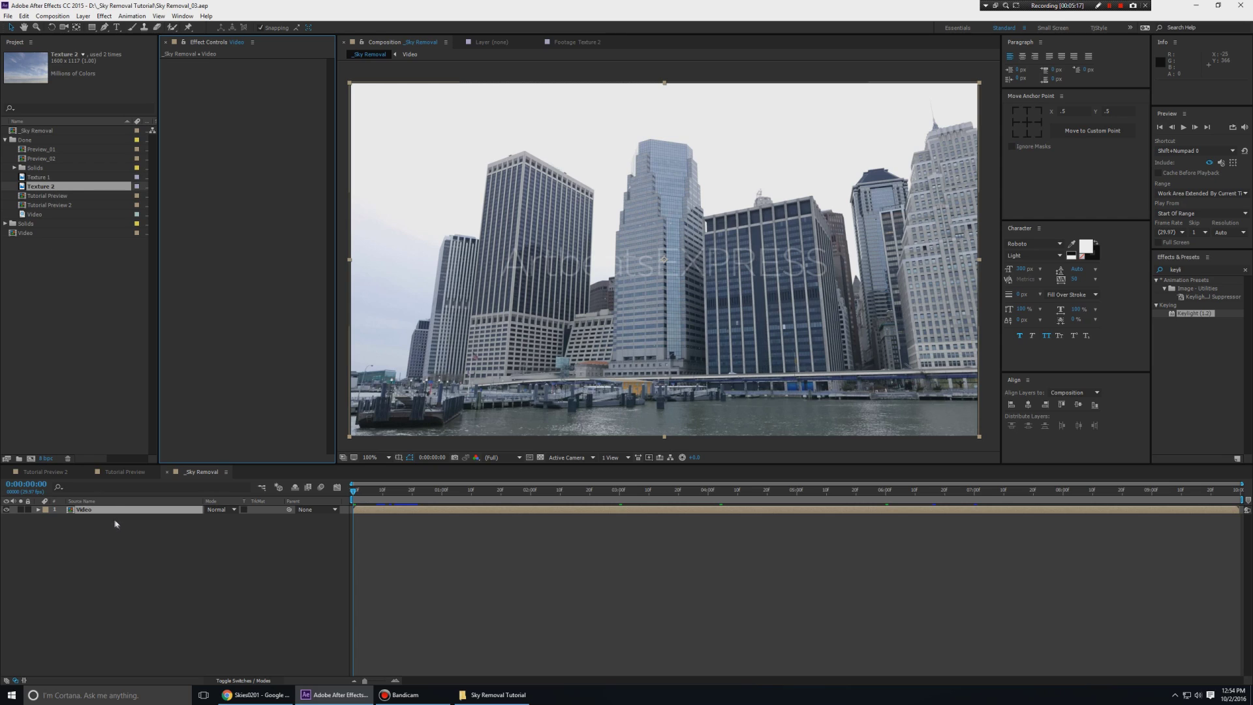
key(ctrl+d)
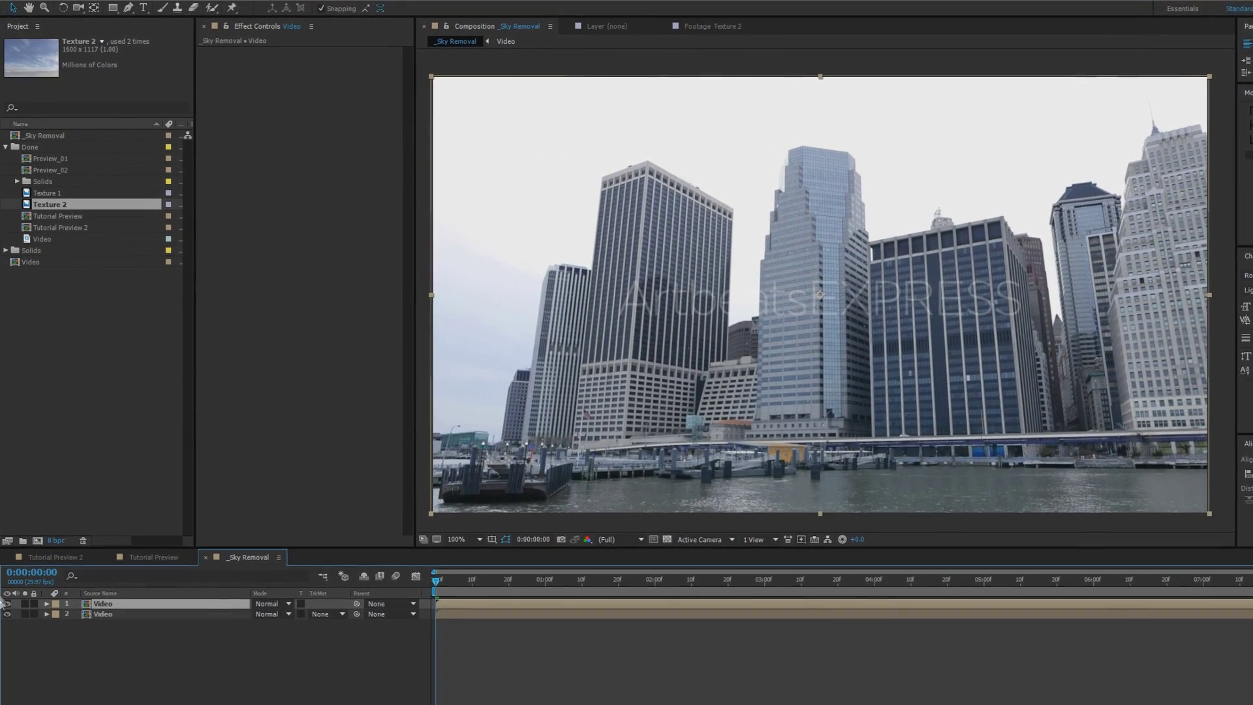
Step: Hide the second Video layer and place Texture 2 between the two Video layers
click(7, 620)
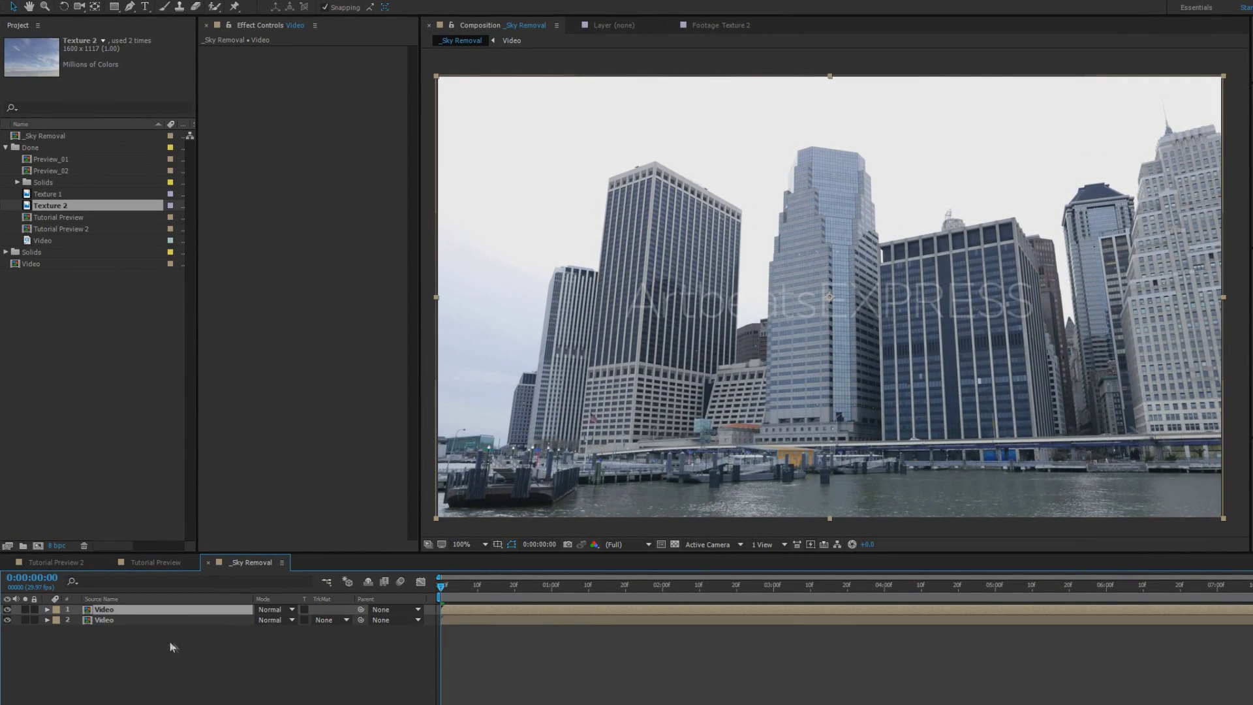
click(175, 647)
drag(49, 205, 109, 619)
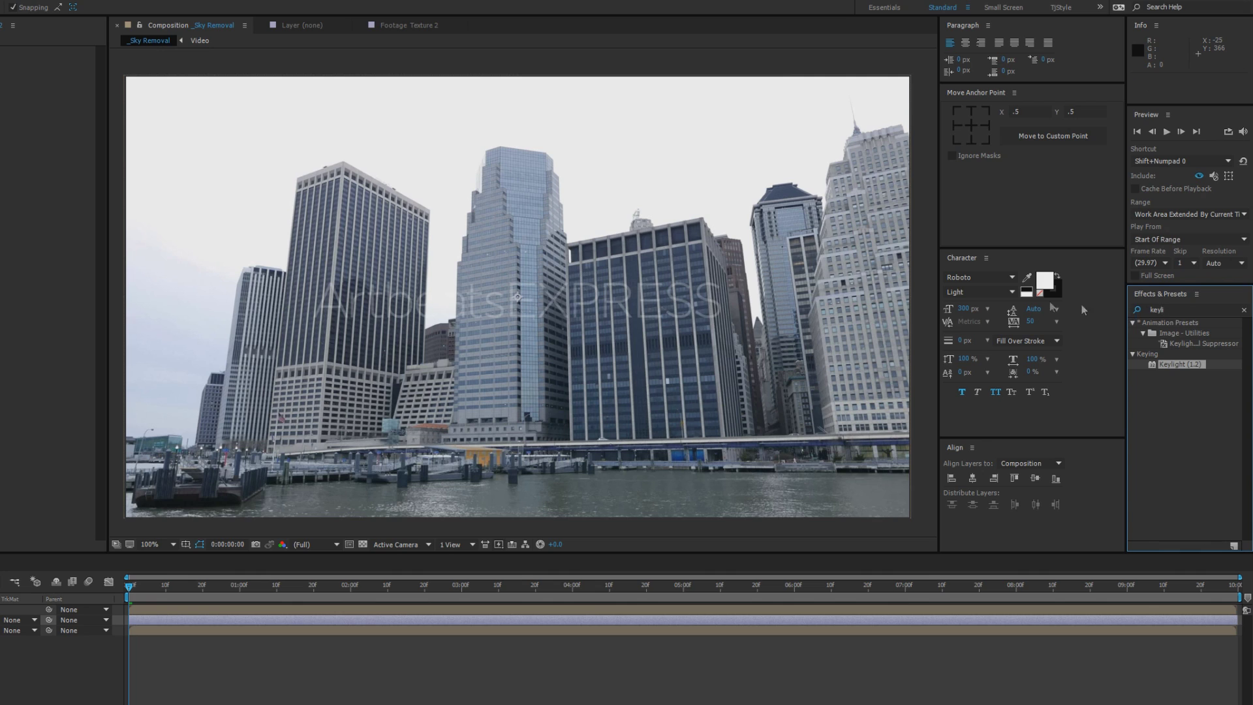
Step: Apply the Luma Key effect to the top Video layer
double_click(1181, 309)
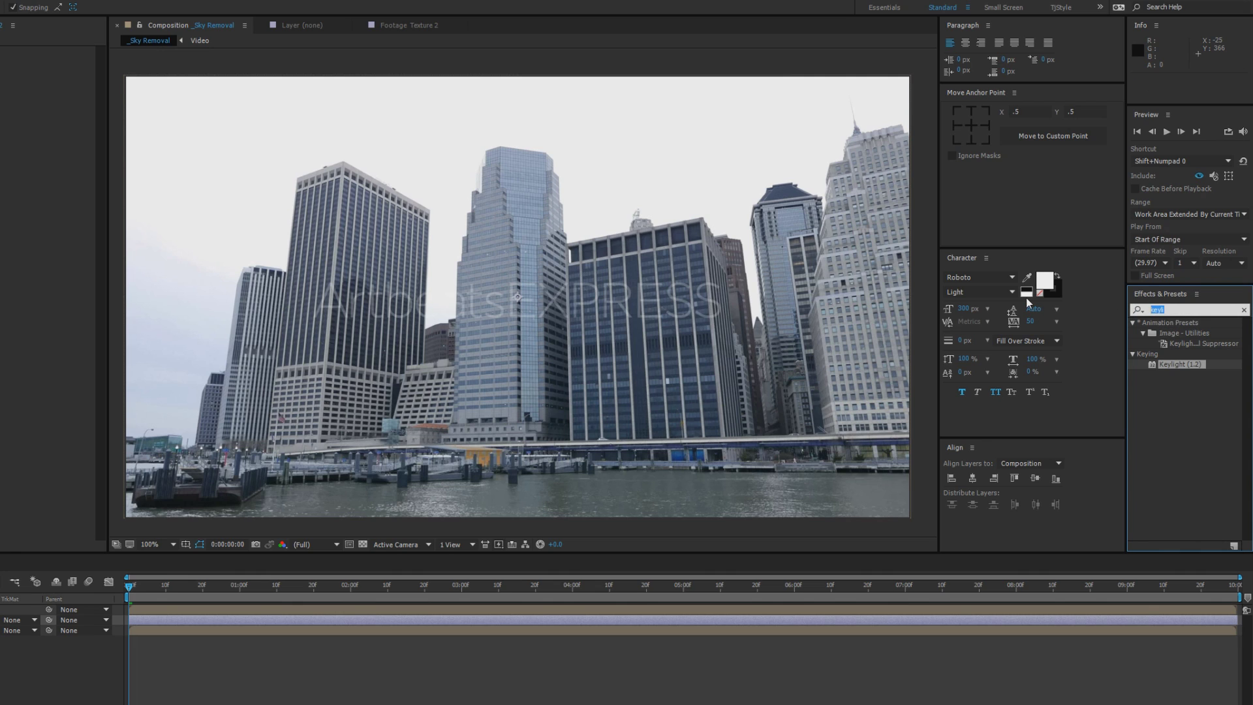
text(luma)
drag(1174, 333, 0, 615)
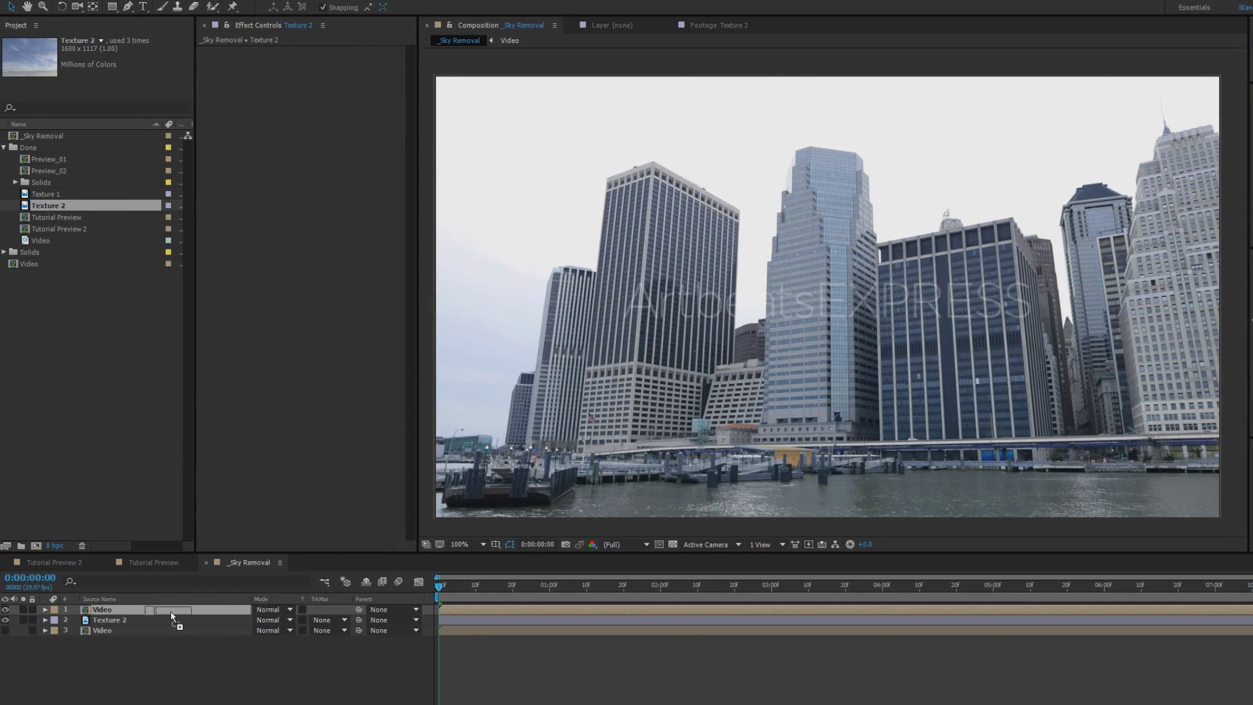
drag(171, 615, 173, 616)
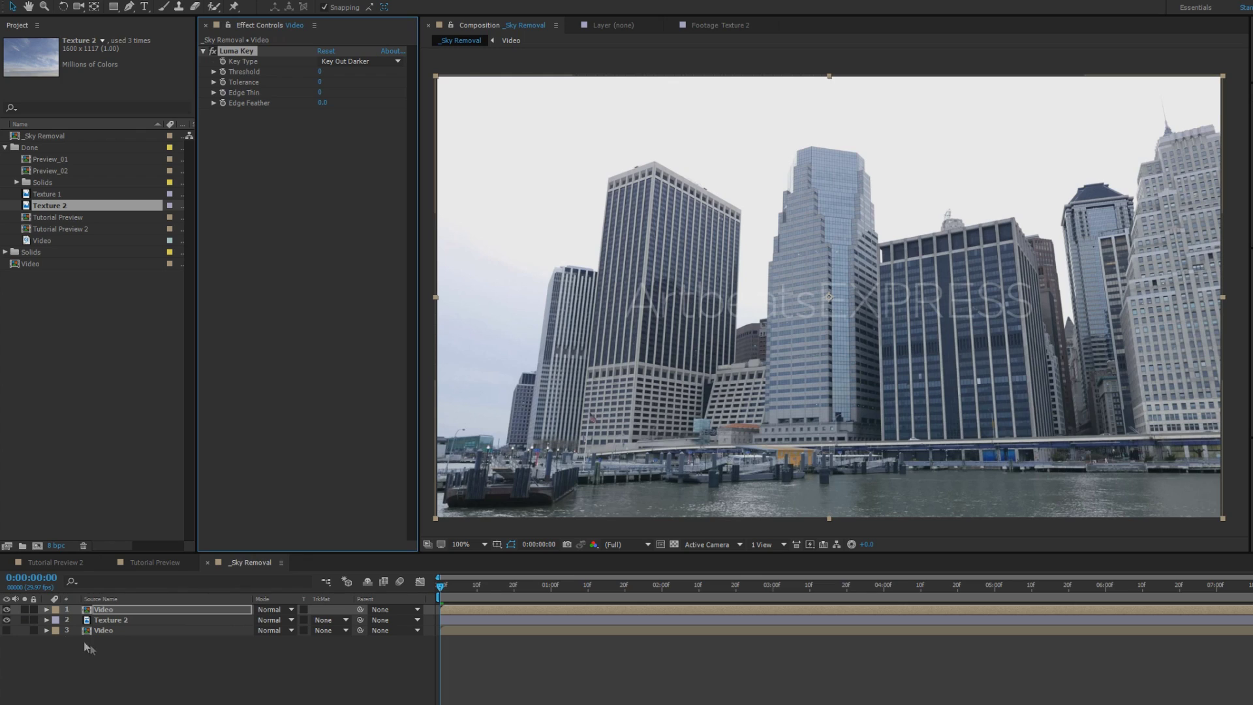
Step: Solo the top Video layer and switch Luma Key's Key Type to Key Out Brighter
click(25, 609)
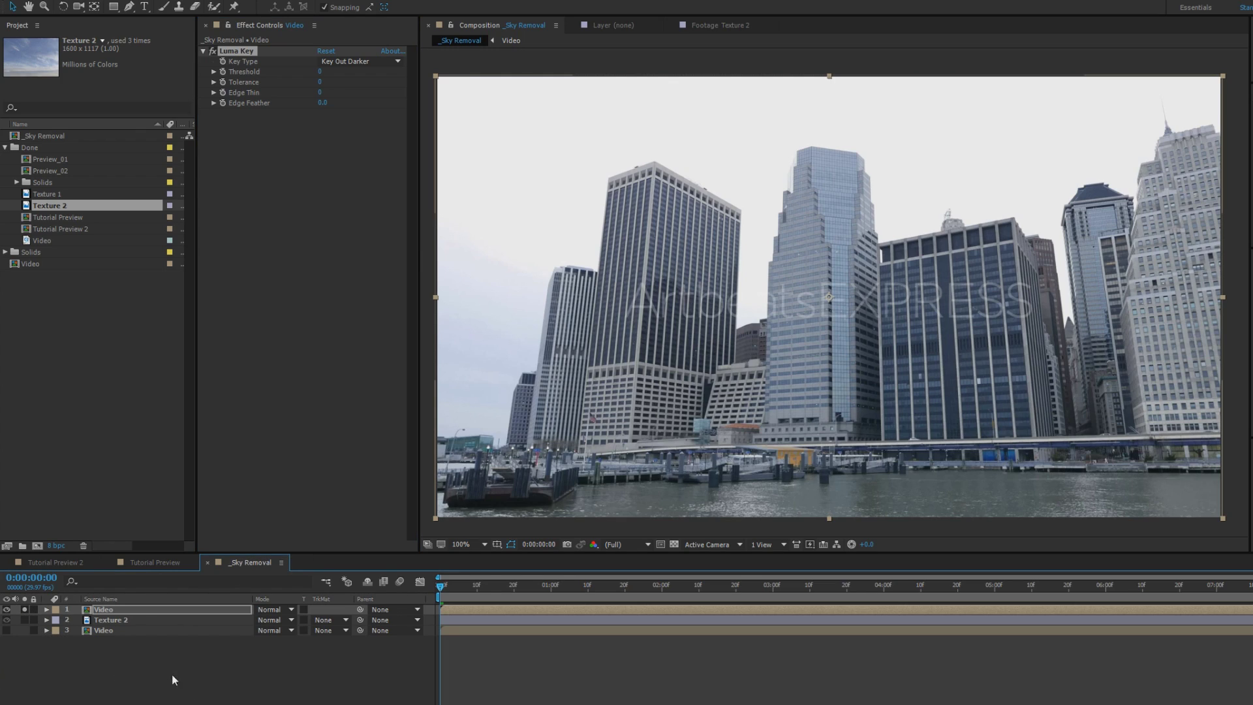
click(310, 134)
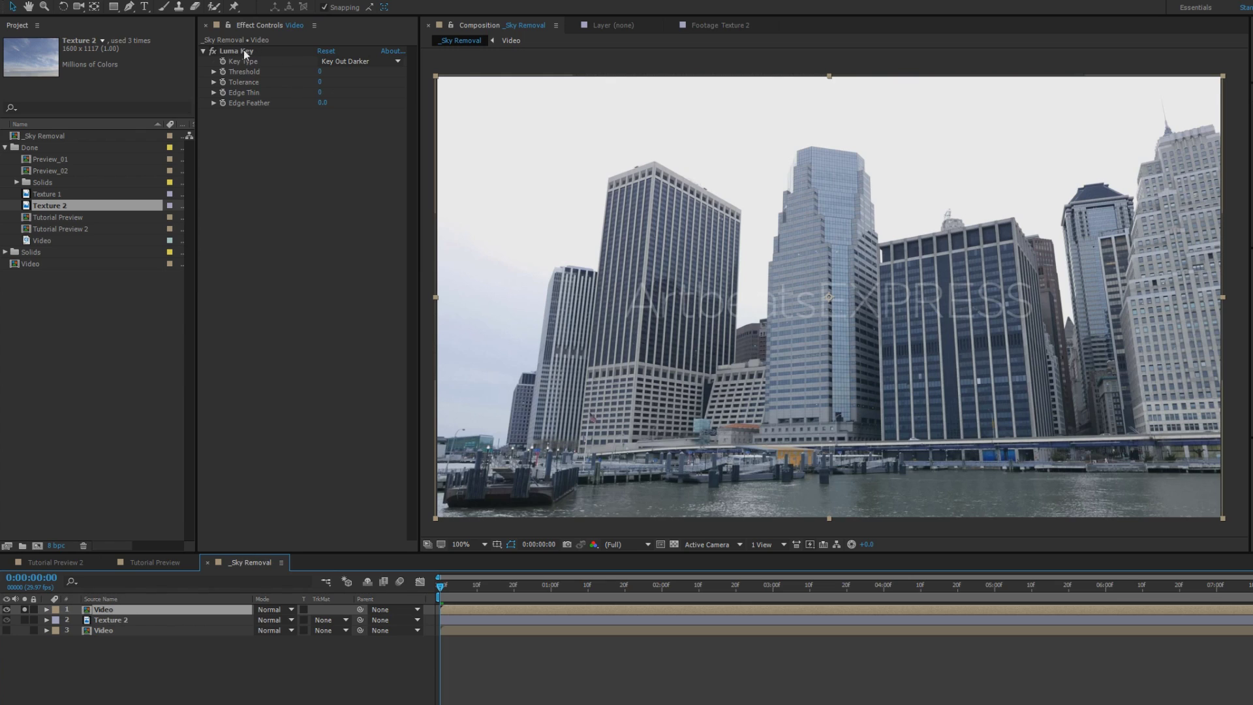
click(343, 62)
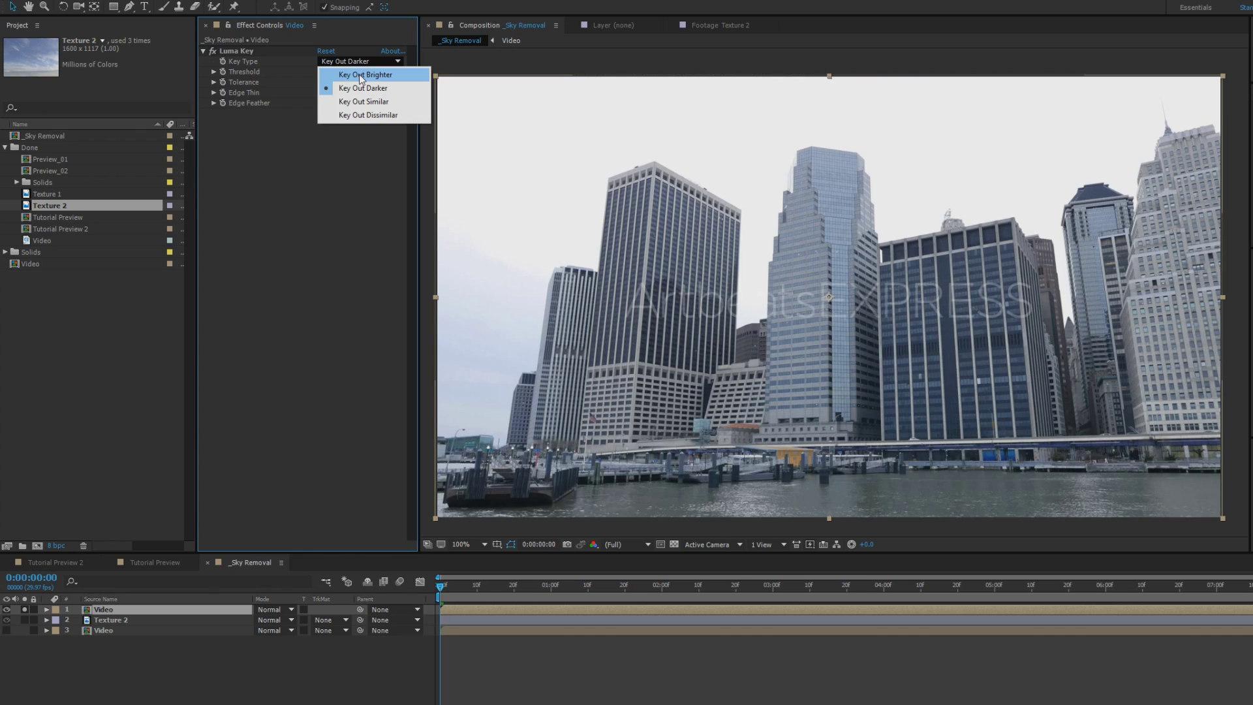
click(361, 76)
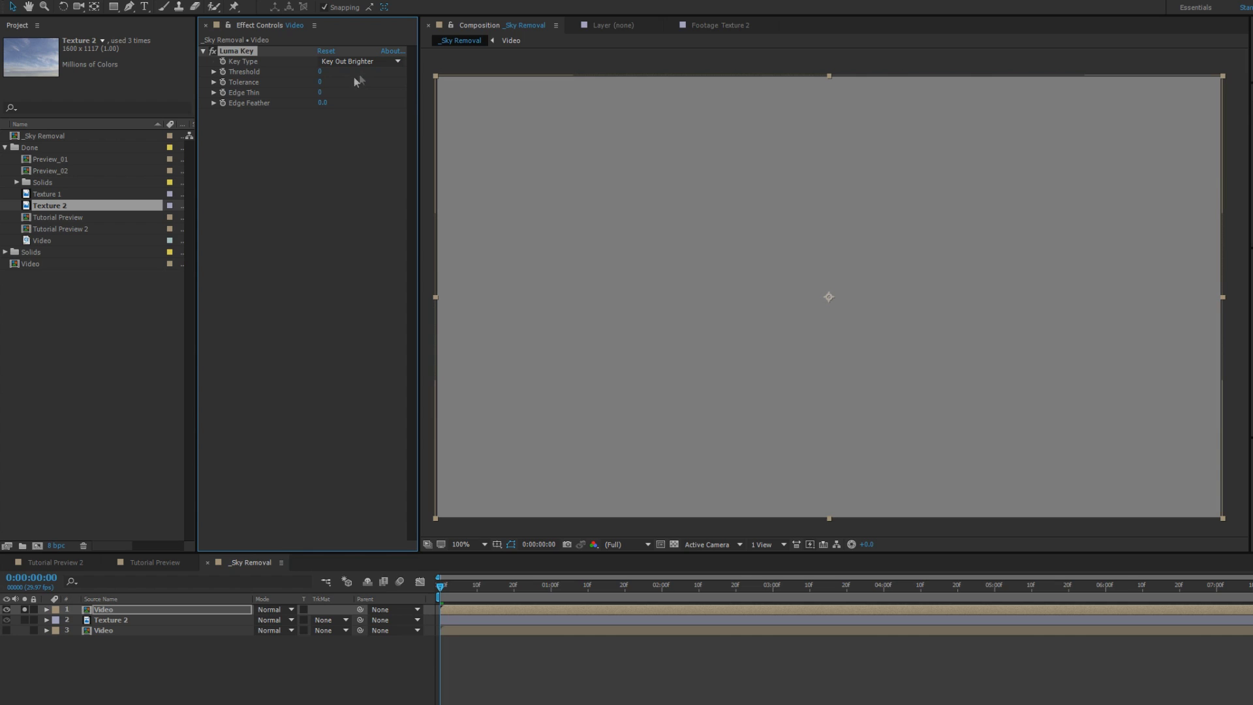
Step: Raise the Luma Key Threshold to 200, preview the key, and open the Video precomp
drag(318, 74, 431, 70)
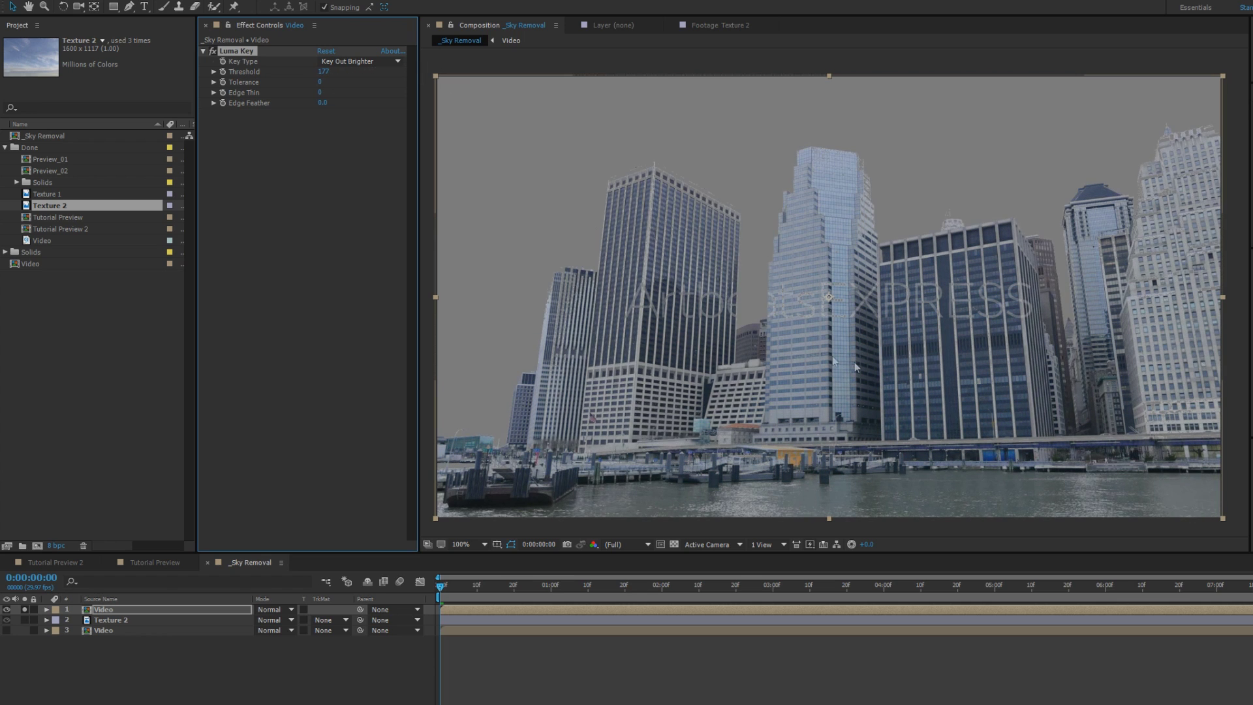
mouse_move(323, 71)
mouse_down()
mouse_move(378, 70)
mouse_move(346, 71)
mouse_up()
mouse_move(447, 587)
mouse_down()
mouse_move(654, 595)
mouse_move(441, 590)
mouse_up()
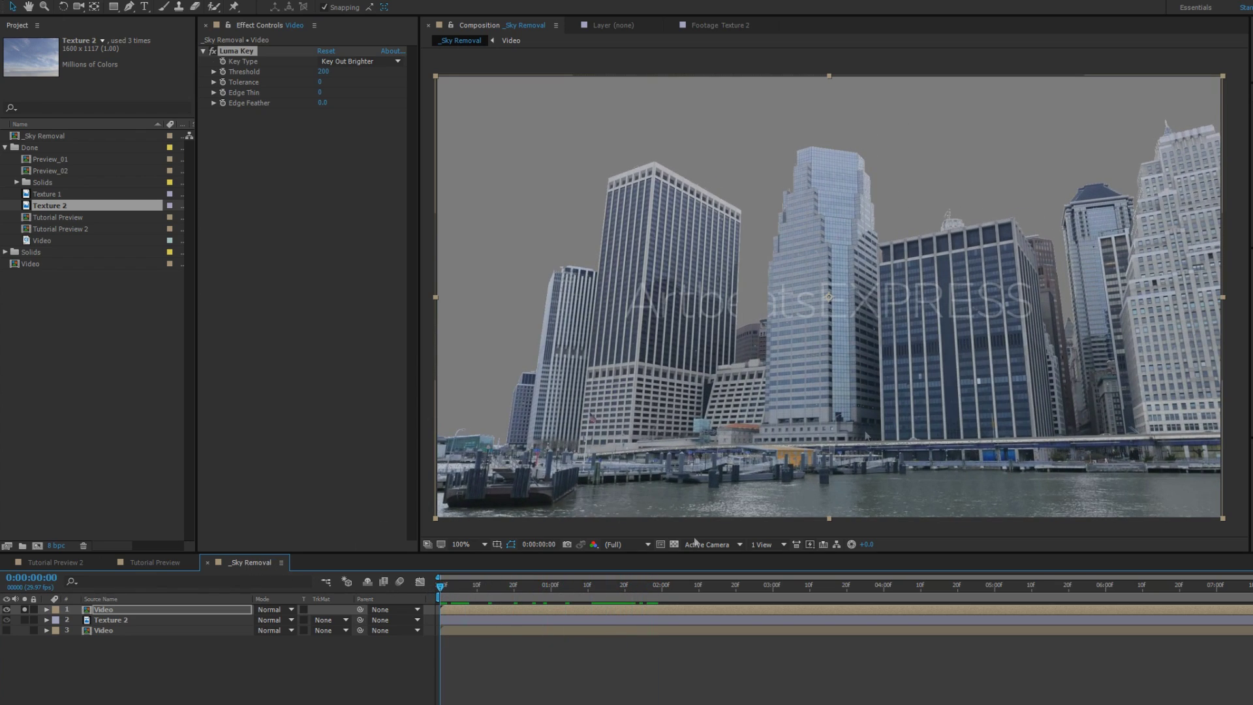
double_click(133, 610)
Step: Restore the workspace layout, unsolo the top Video layer, and select Texture 2
key(grave)
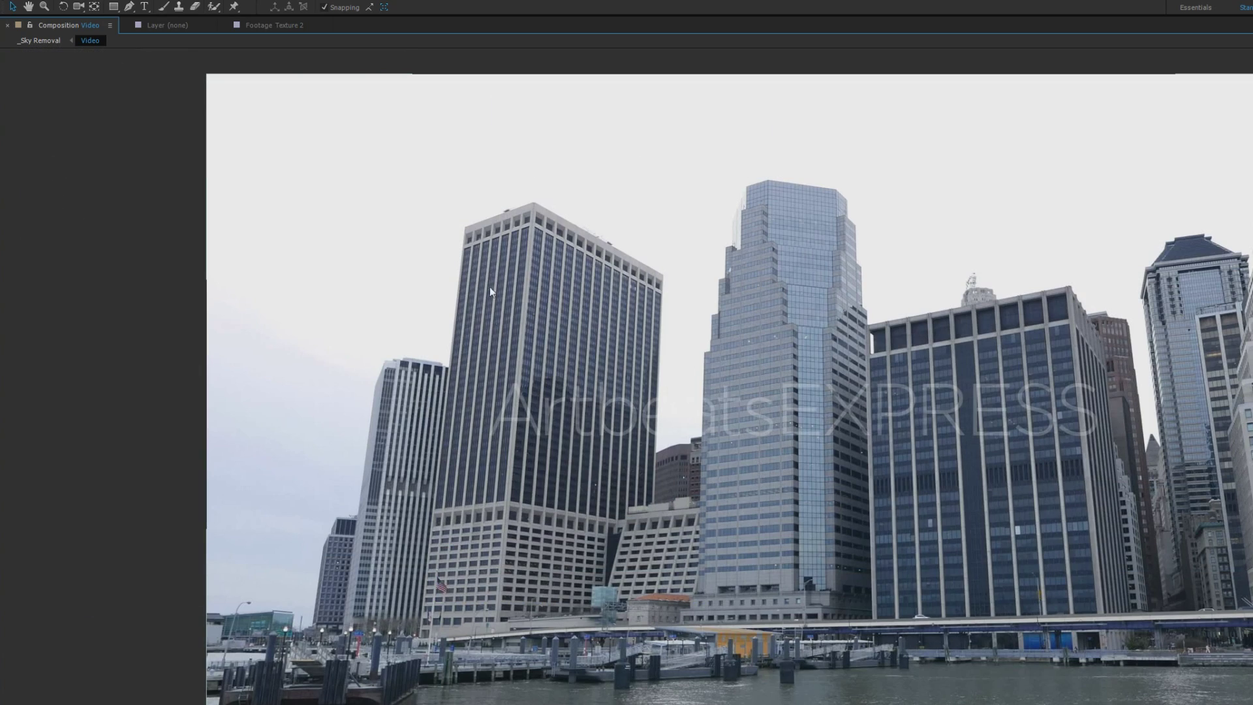
key(grave)
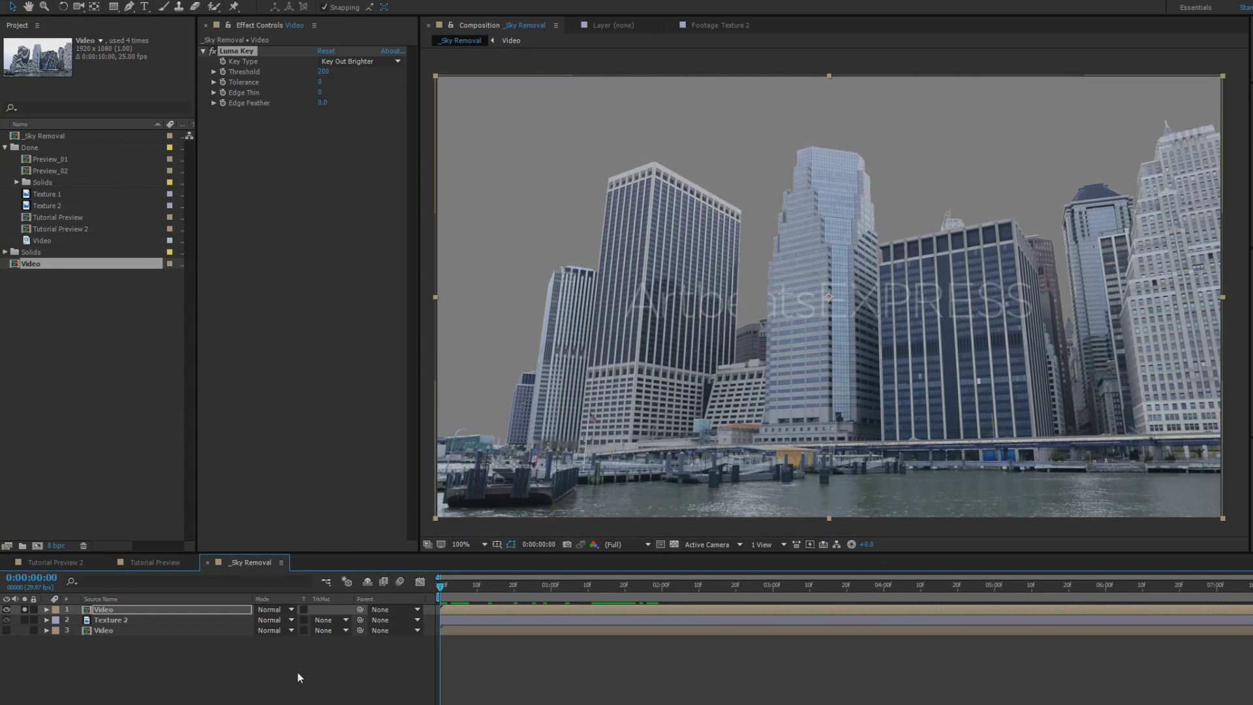
click(135, 609)
click(22, 610)
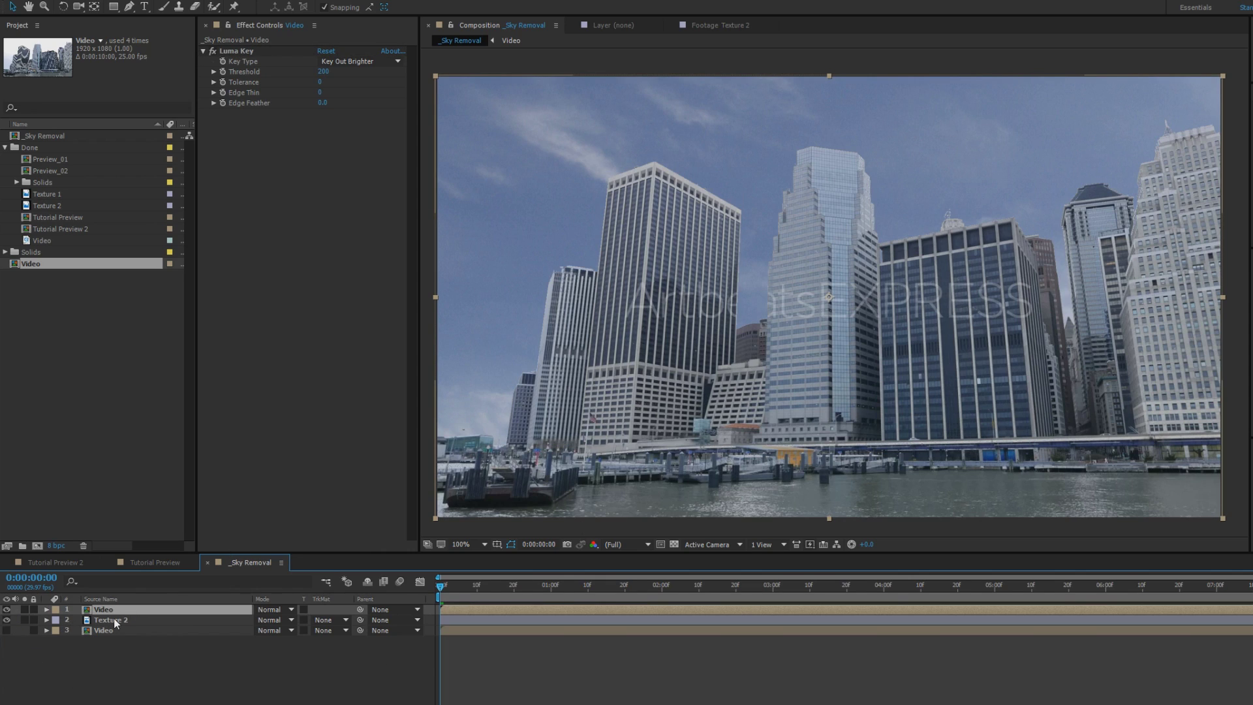
click(141, 622)
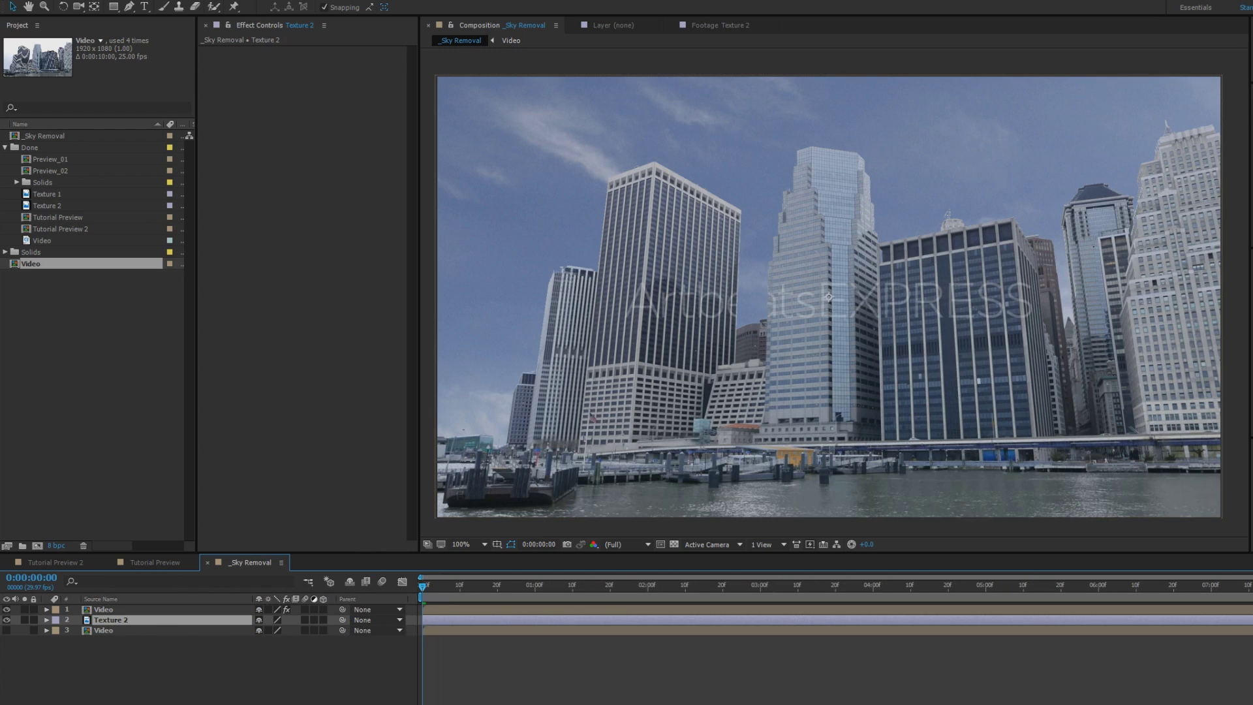
Step: Set Texture 2's Track Matte to Alpha Inverted Matte "Video", then select the bottom Video layer
click(325, 623)
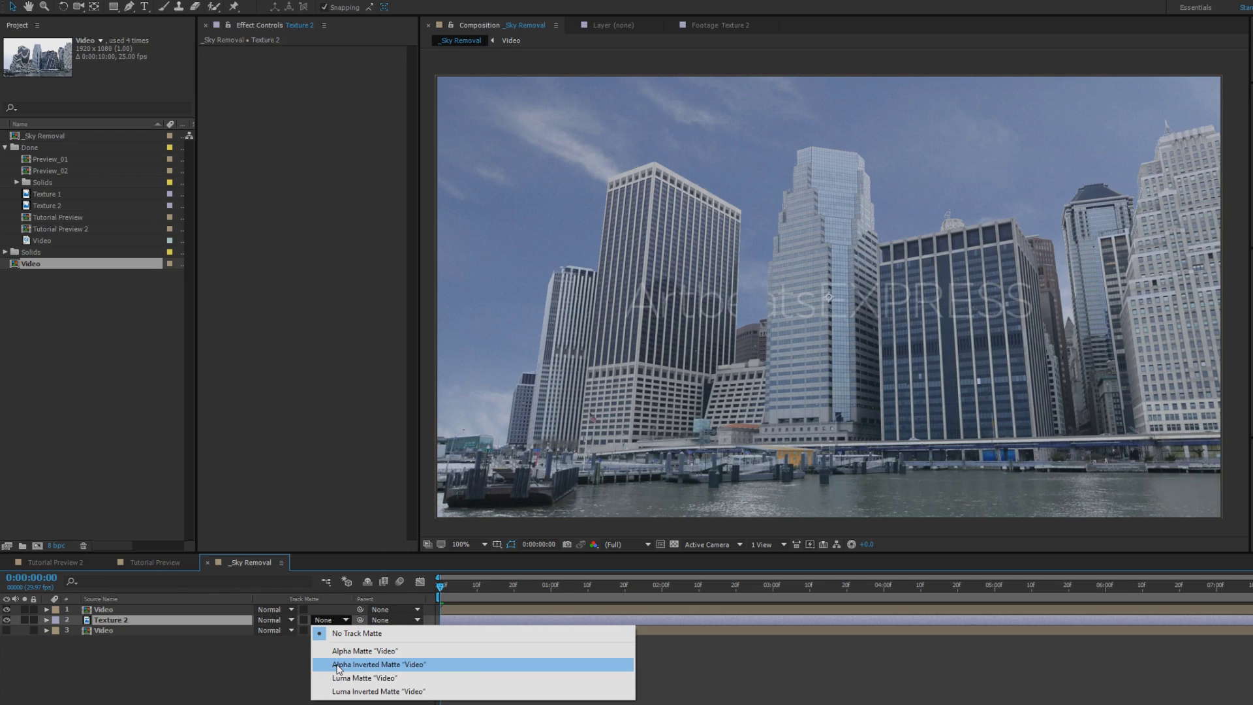
click(406, 664)
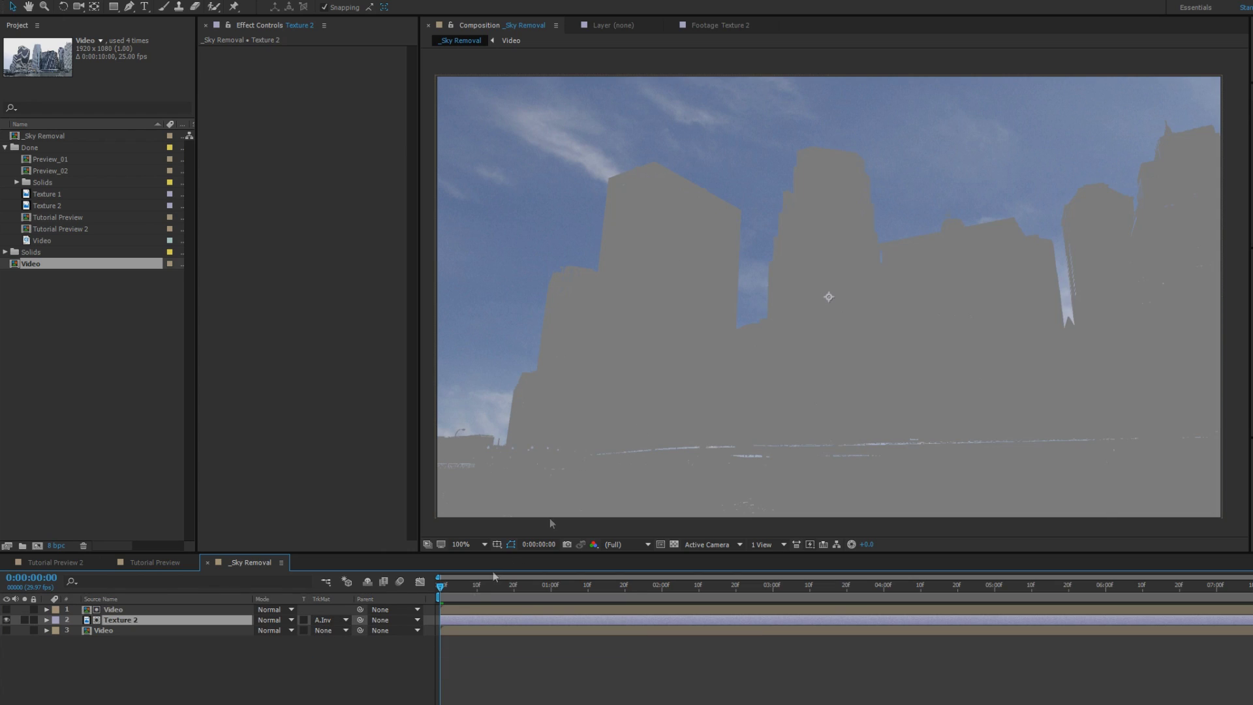
click(338, 620)
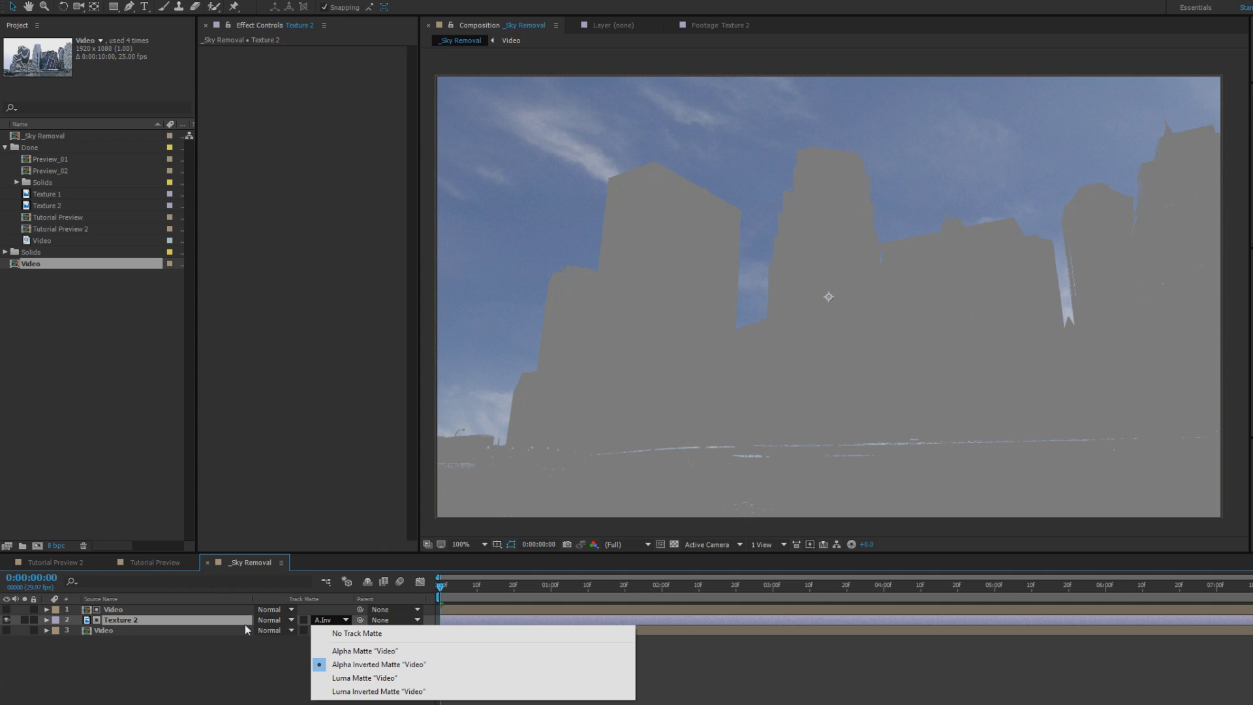
click(92, 630)
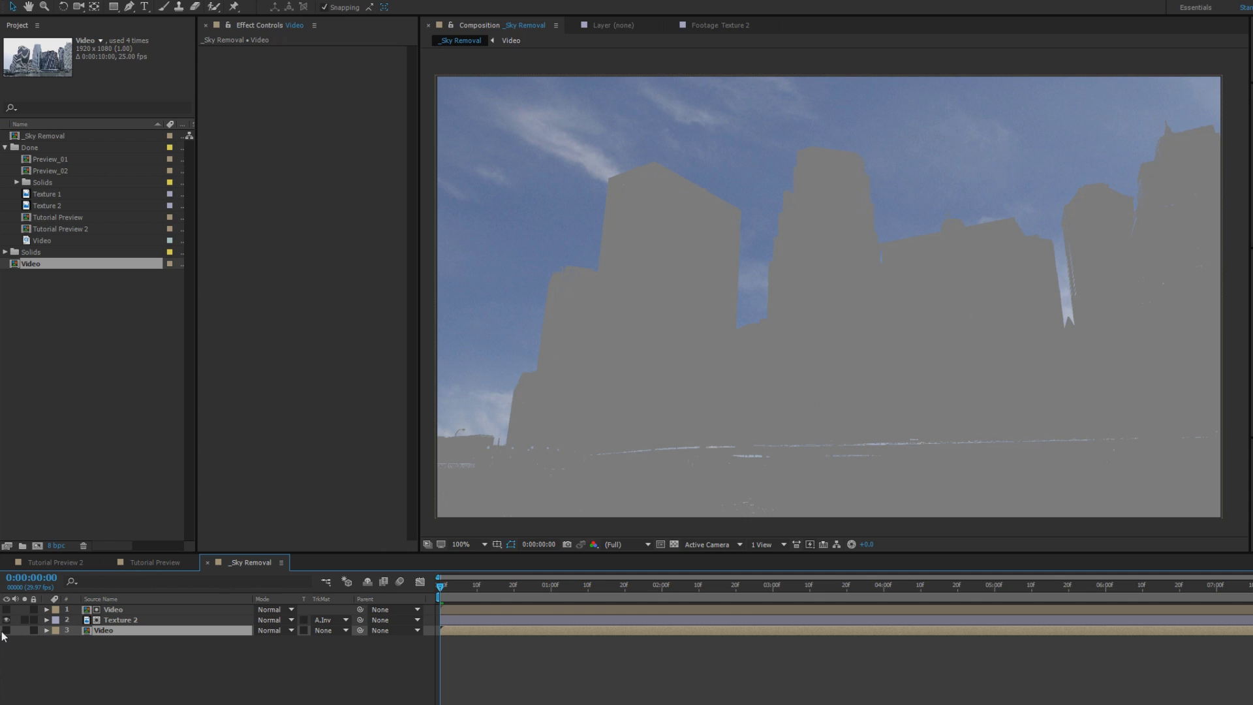
Step: Compare the Video layers' visibility, leaving the bottom Video layer visible and the top one hidden
click(7, 630)
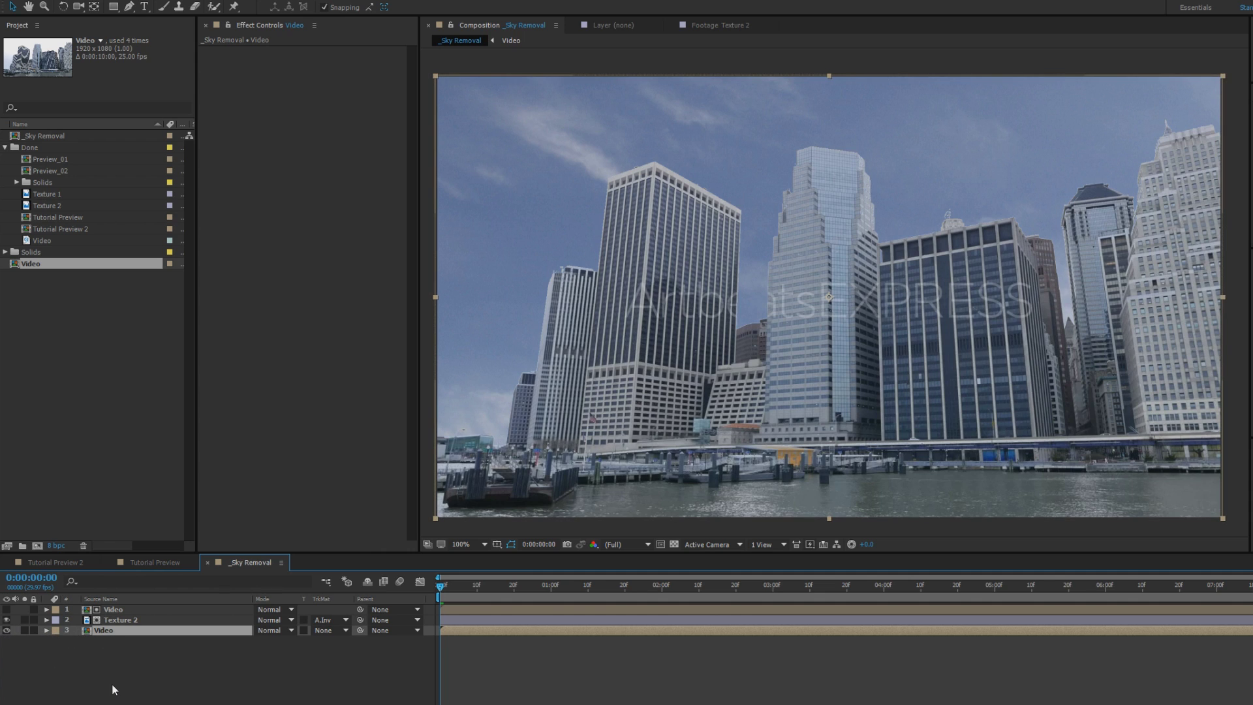
click(7, 630)
click(7, 609)
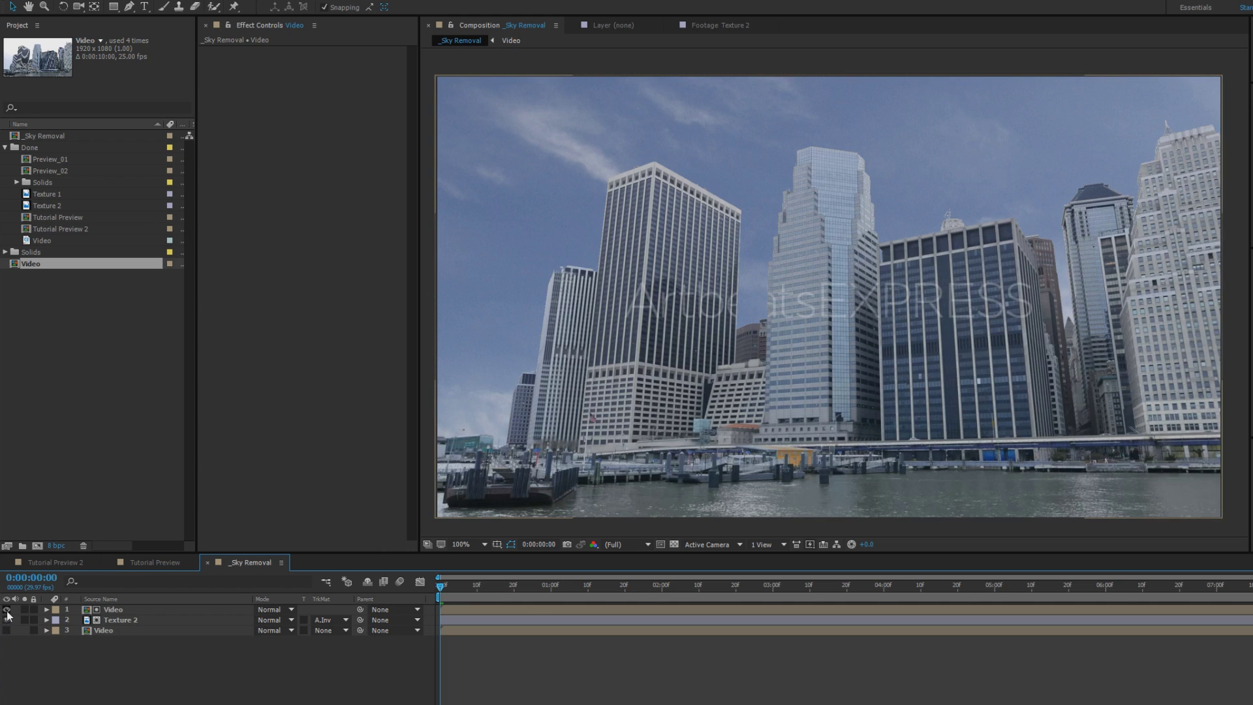
click(6, 610)
click(7, 630)
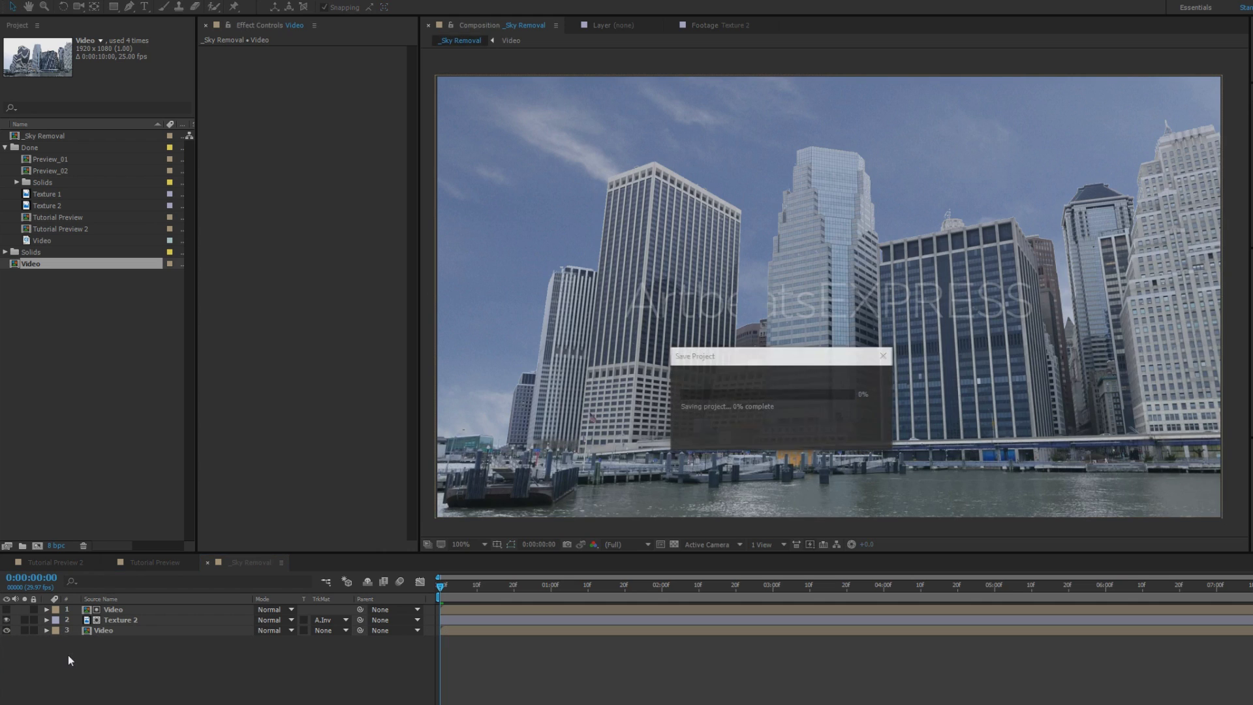
Step: Try lowering Texture 2's opacity, undo it back to 100%, and save the project
click(127, 619)
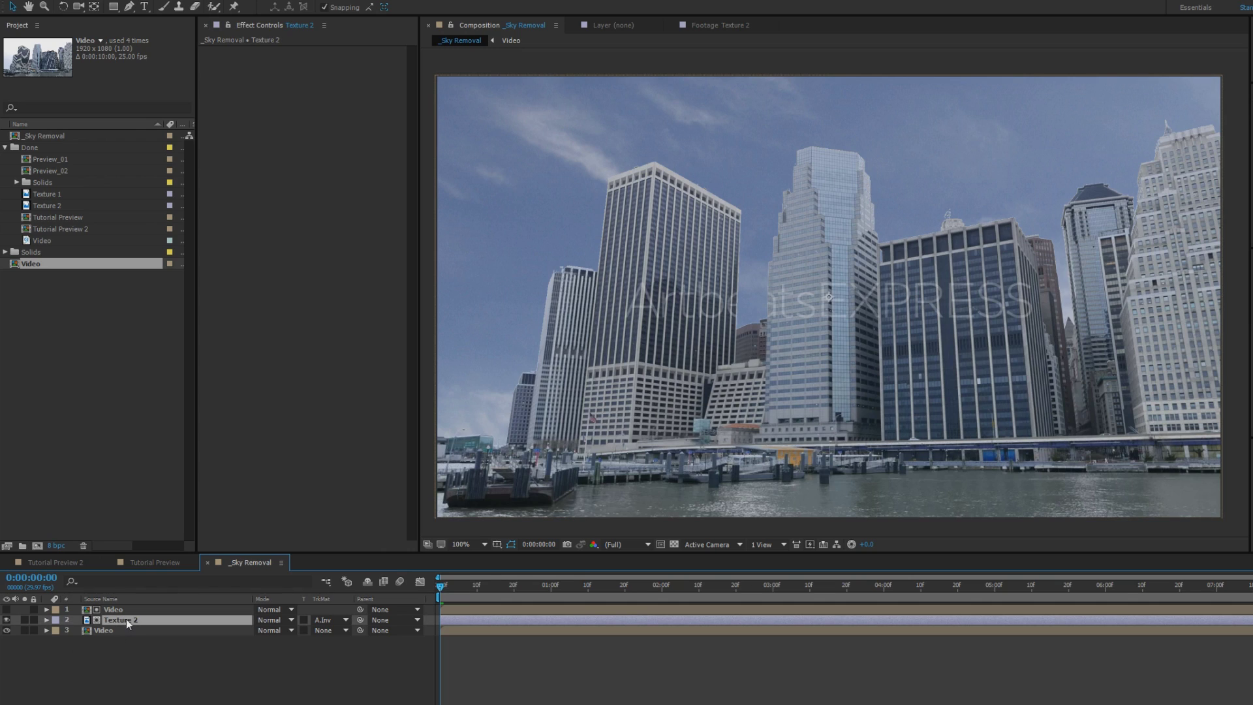
key(t)
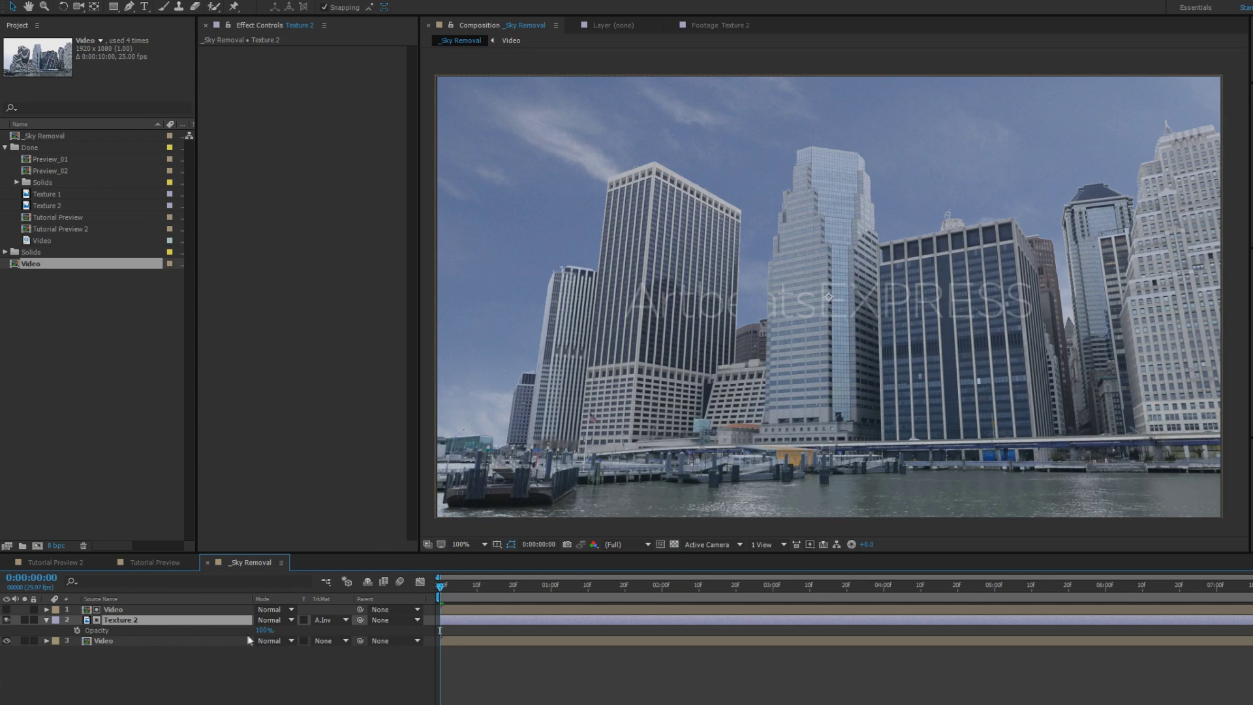
drag(265, 630, 246, 631)
click(250, 671)
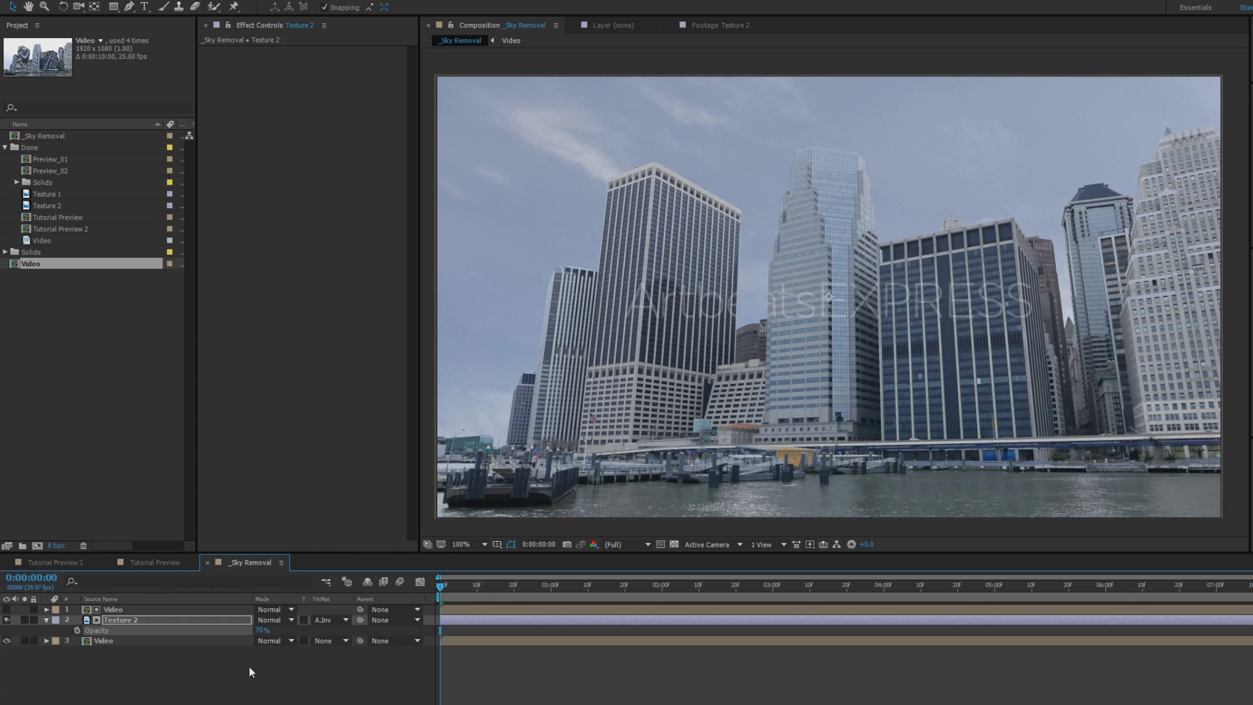
key(ctrl+z)
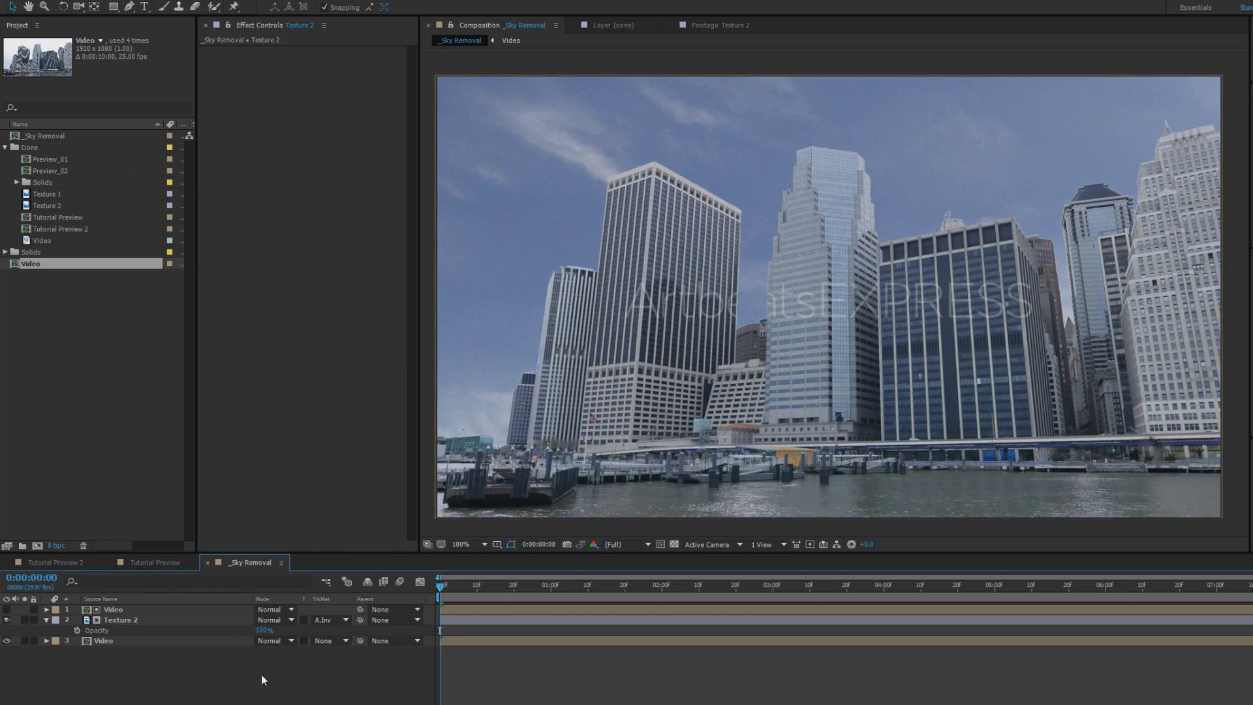
key(e)
key(ctrl+s)
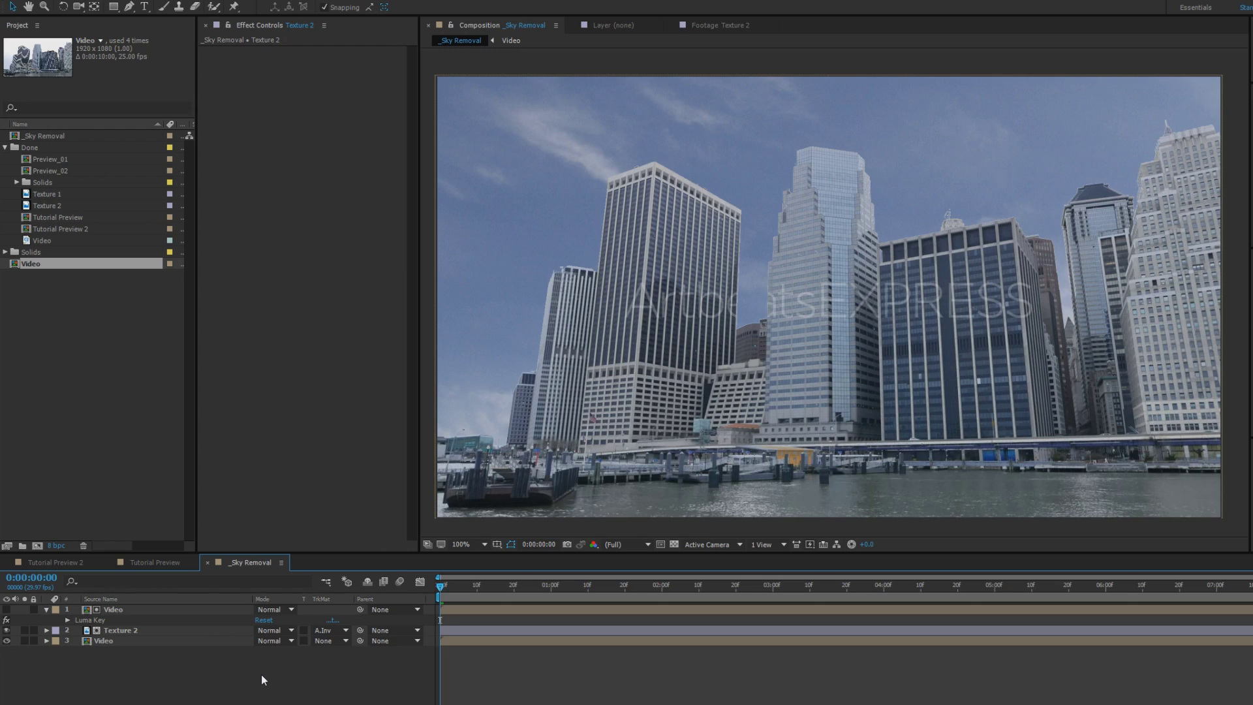
key(e)
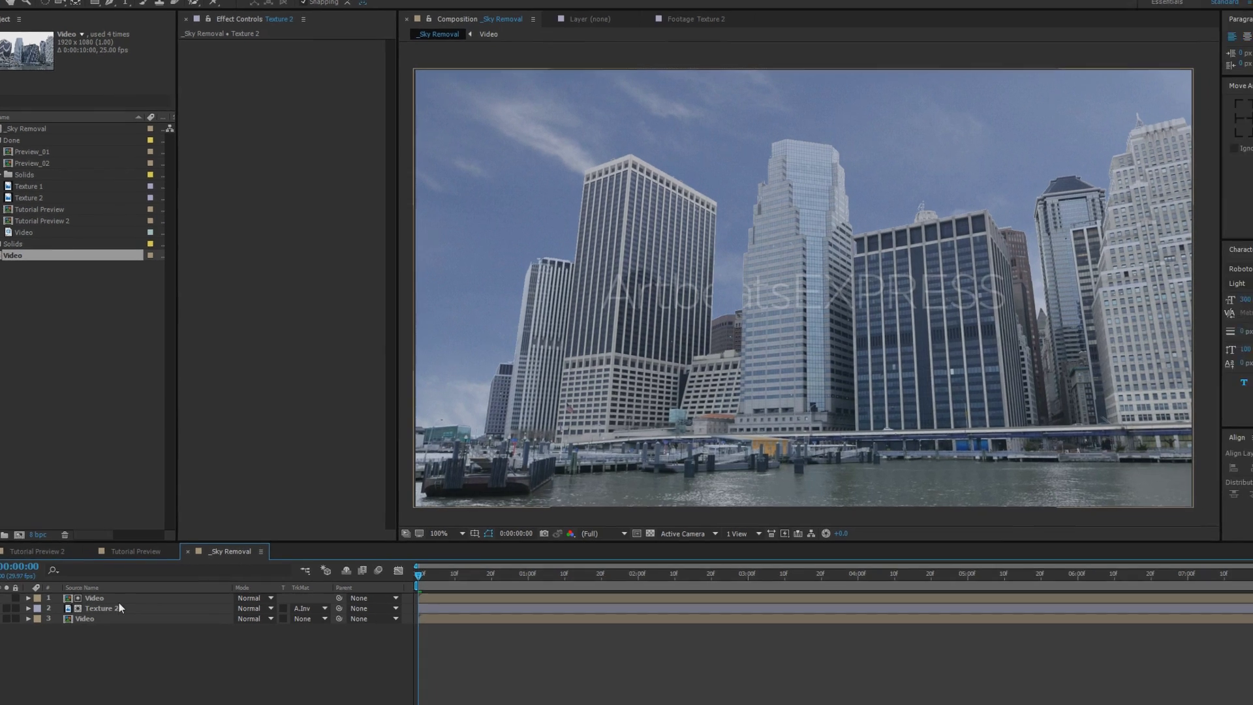
Step: Set Texture 2's Opacity to 50%
click(99, 607)
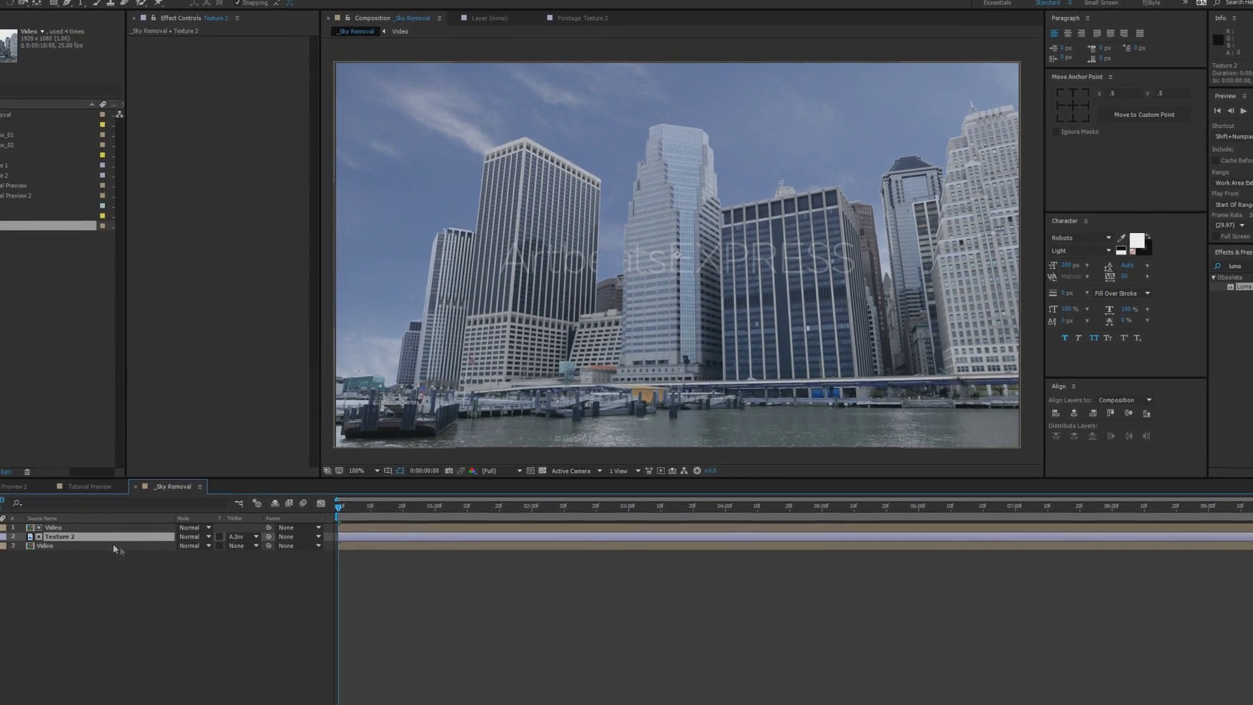
key(t)
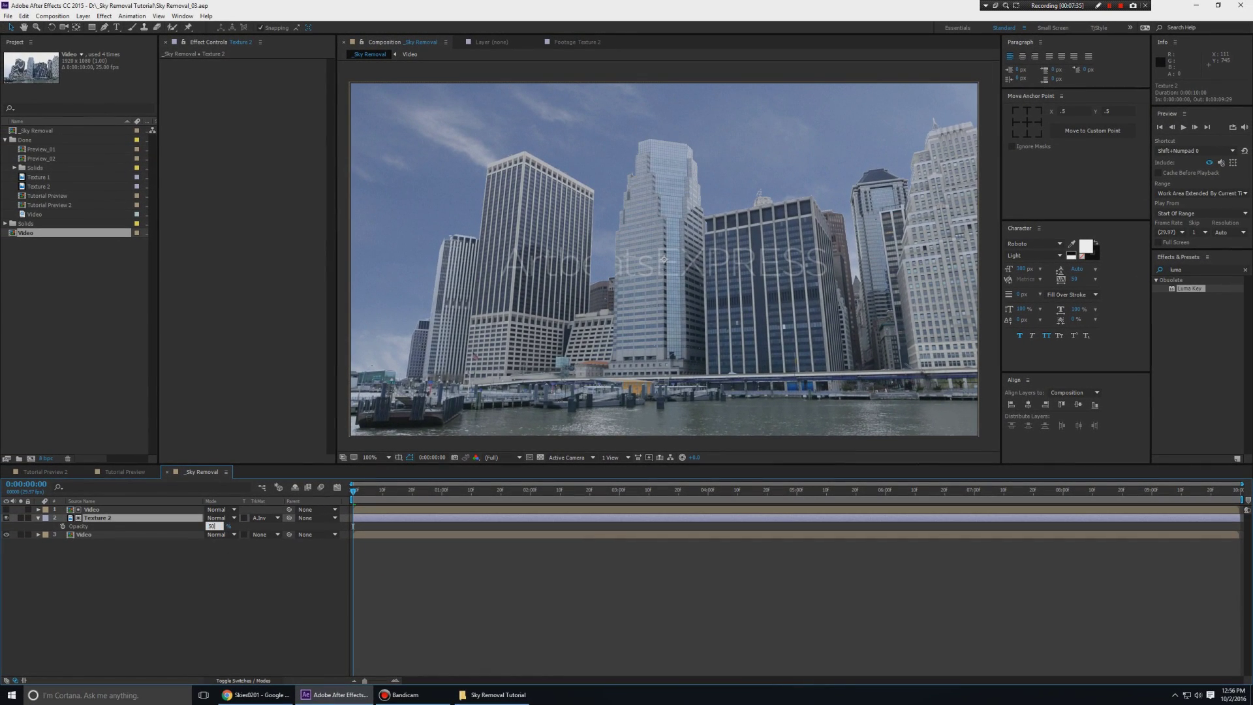
text(50)
key(Return)
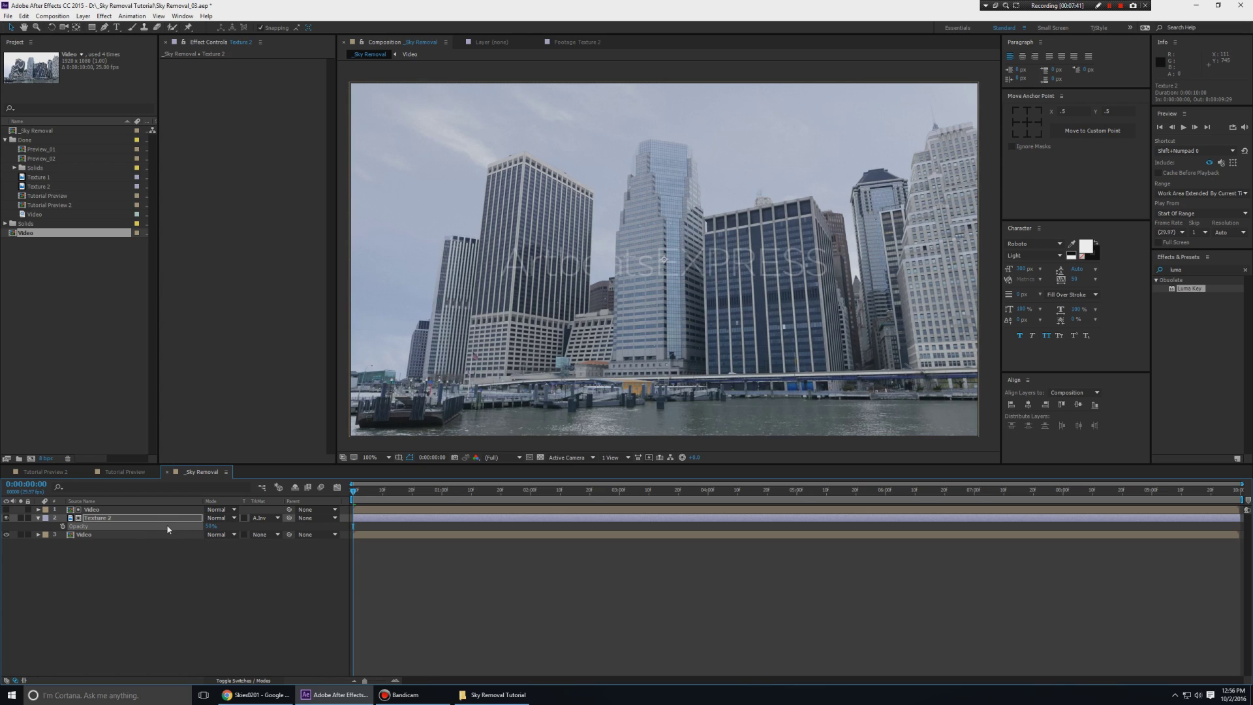
Step: Try Soft Light, Darker Color and Darken blend modes on Texture 2 at full opacity
click(219, 517)
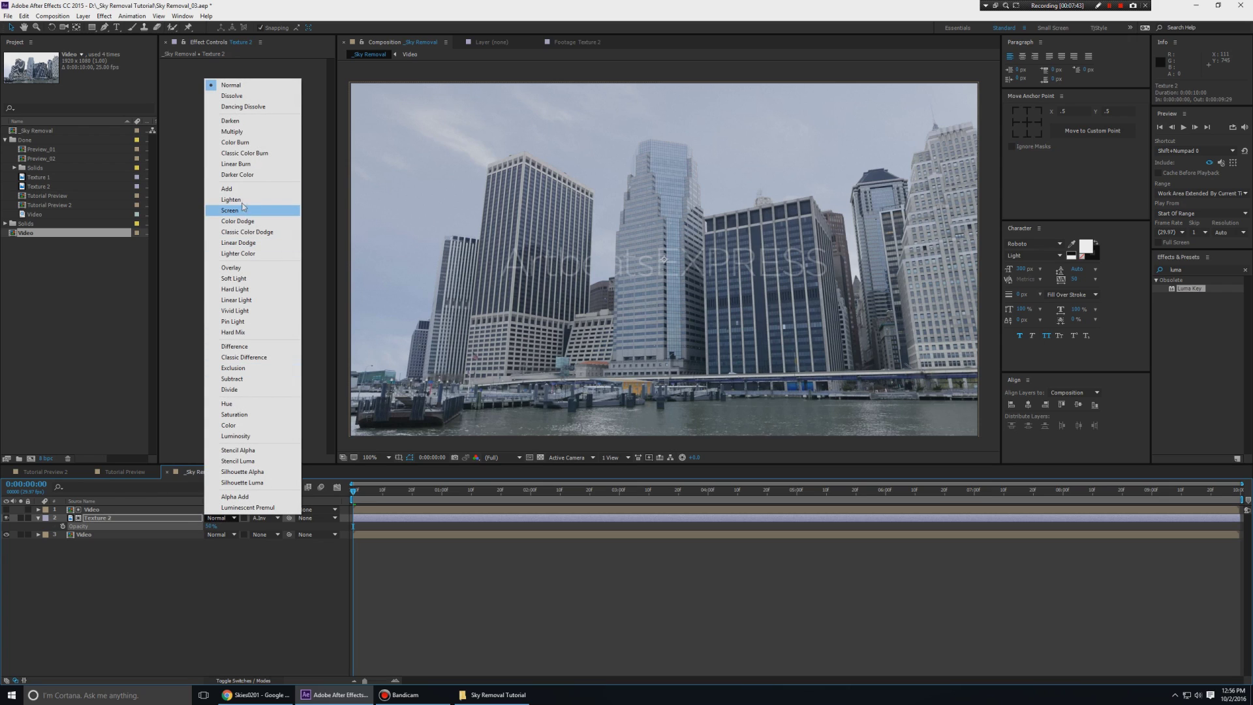
click(235, 278)
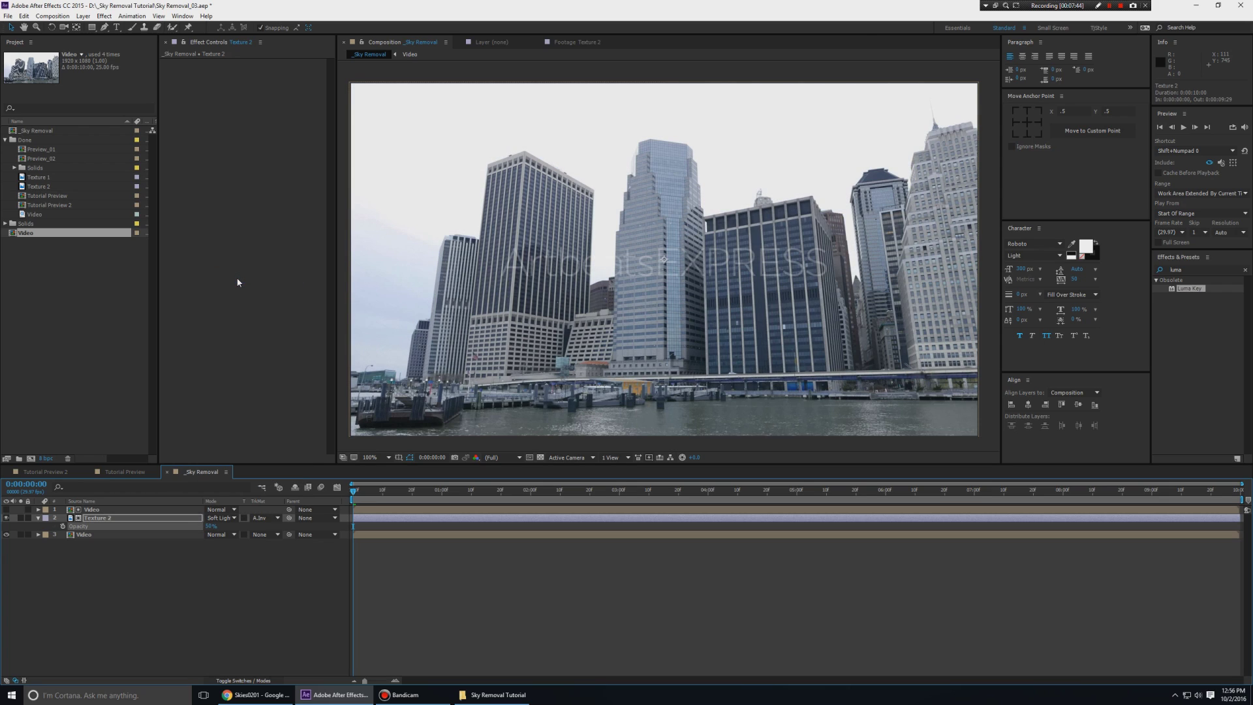
drag(209, 525, 242, 526)
click(220, 518)
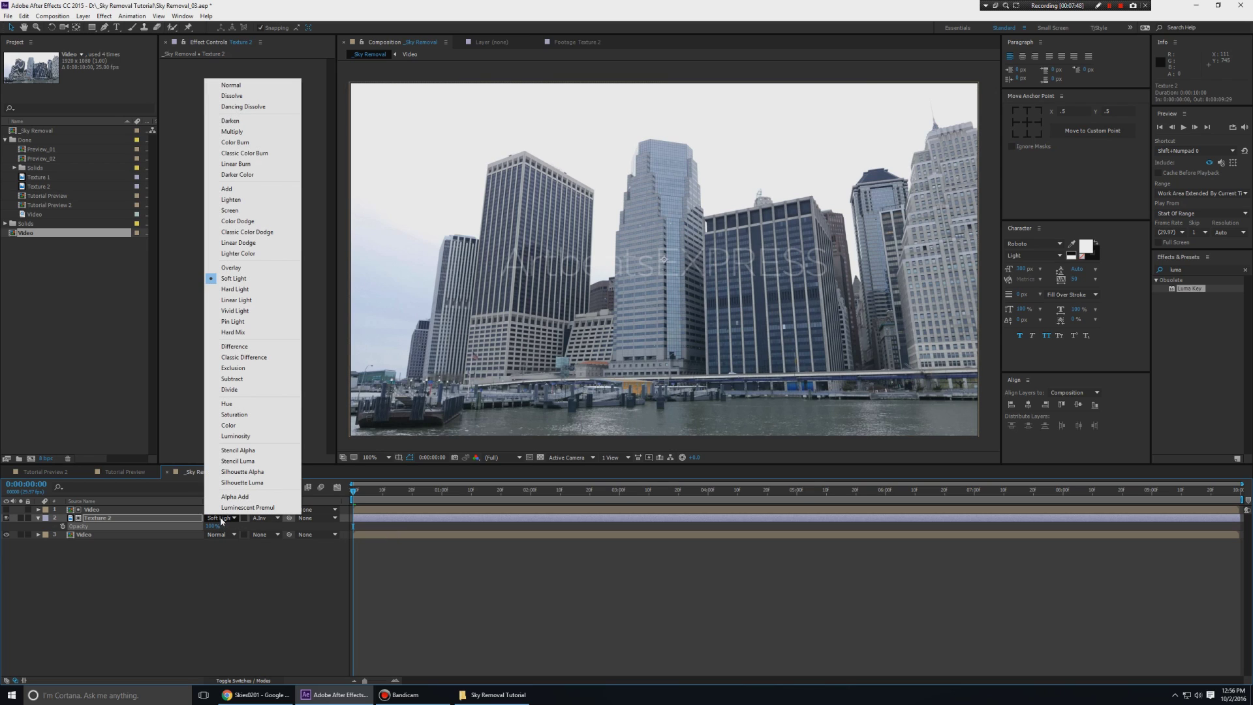
click(238, 175)
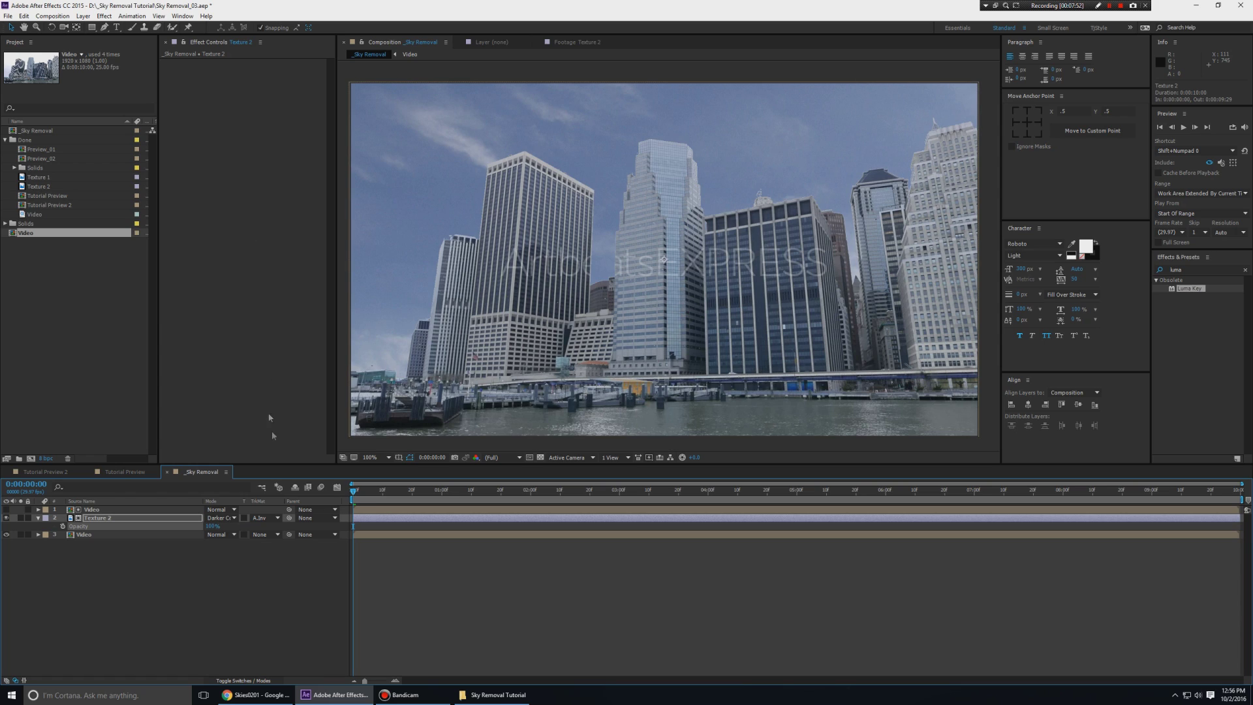
click(225, 517)
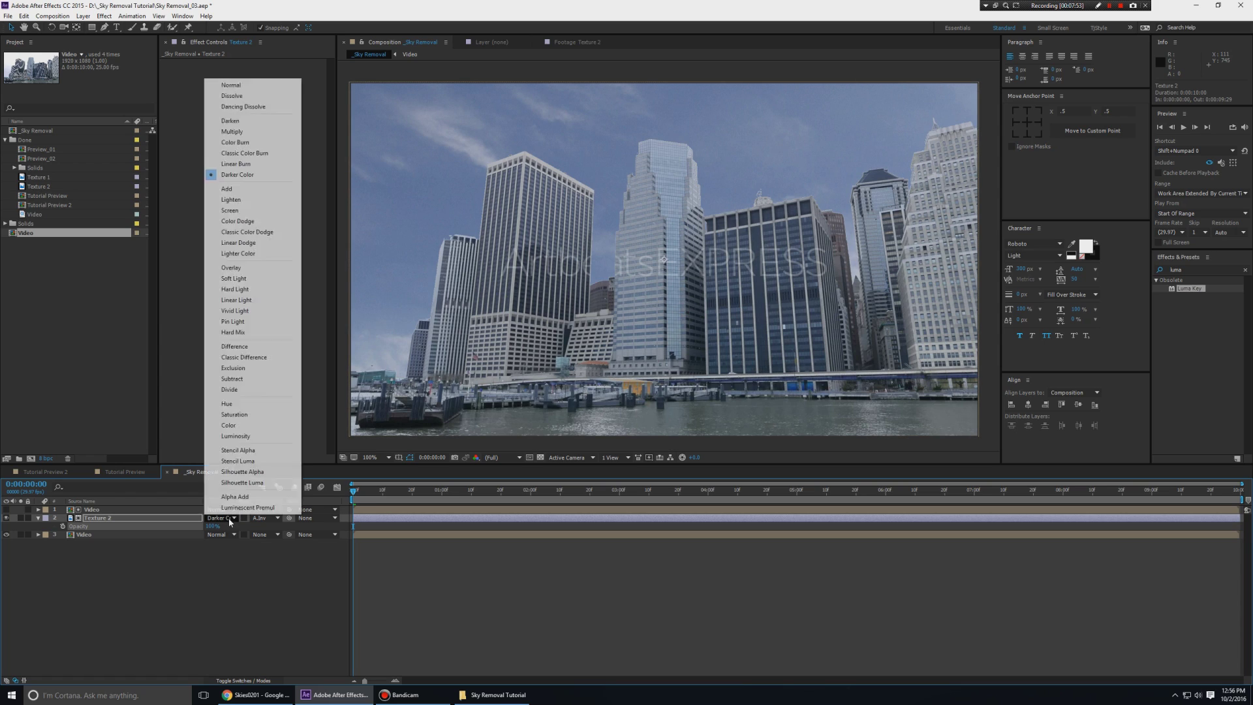
click(236, 175)
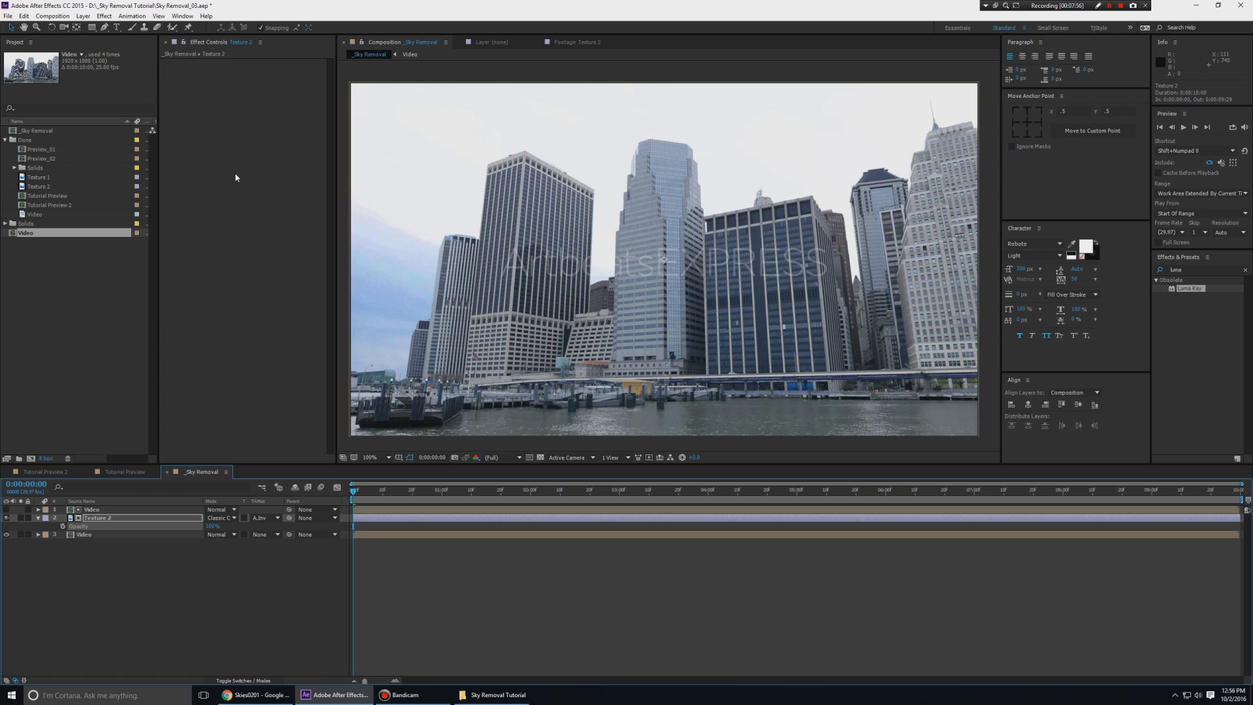
key(shift+minus)
key(shift+minus)
key(shift+minus)
key(shift+minus)
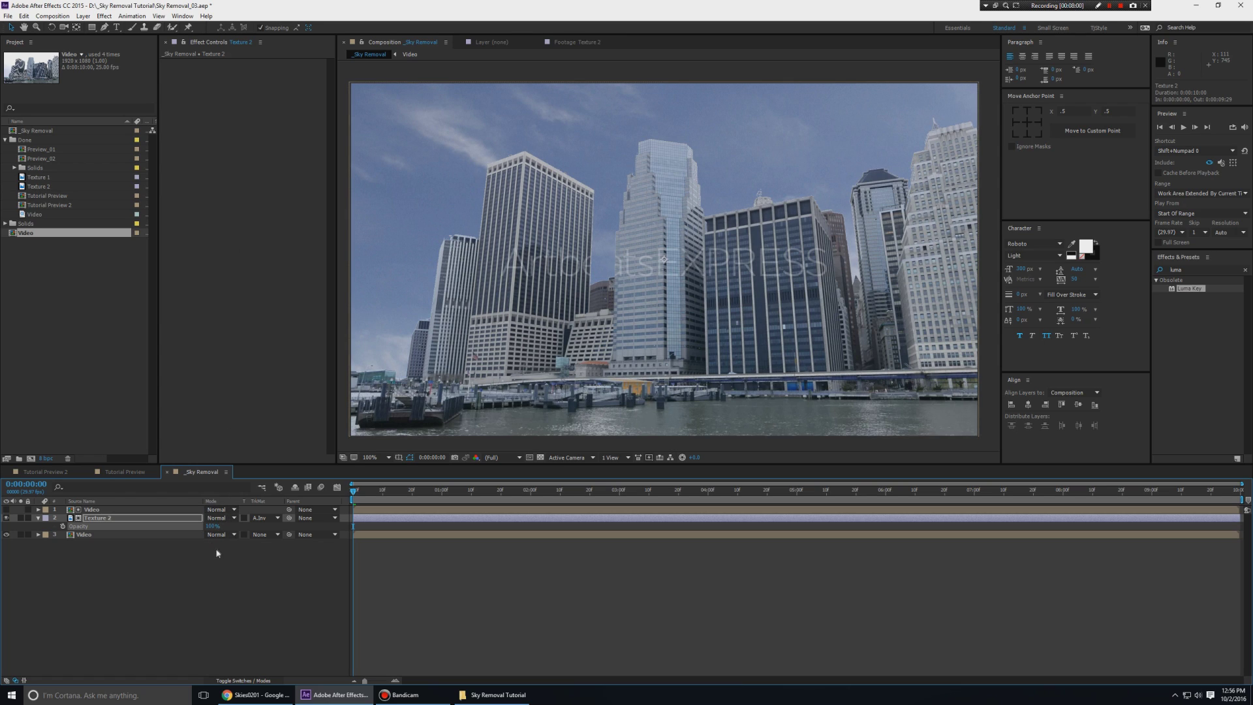
Step: Set Texture 2 to Normal blending at 50% opacity and deselect it
click(221, 518)
click(175, 520)
click(211, 526)
text(50)
key(Return)
key(t)
click(224, 627)
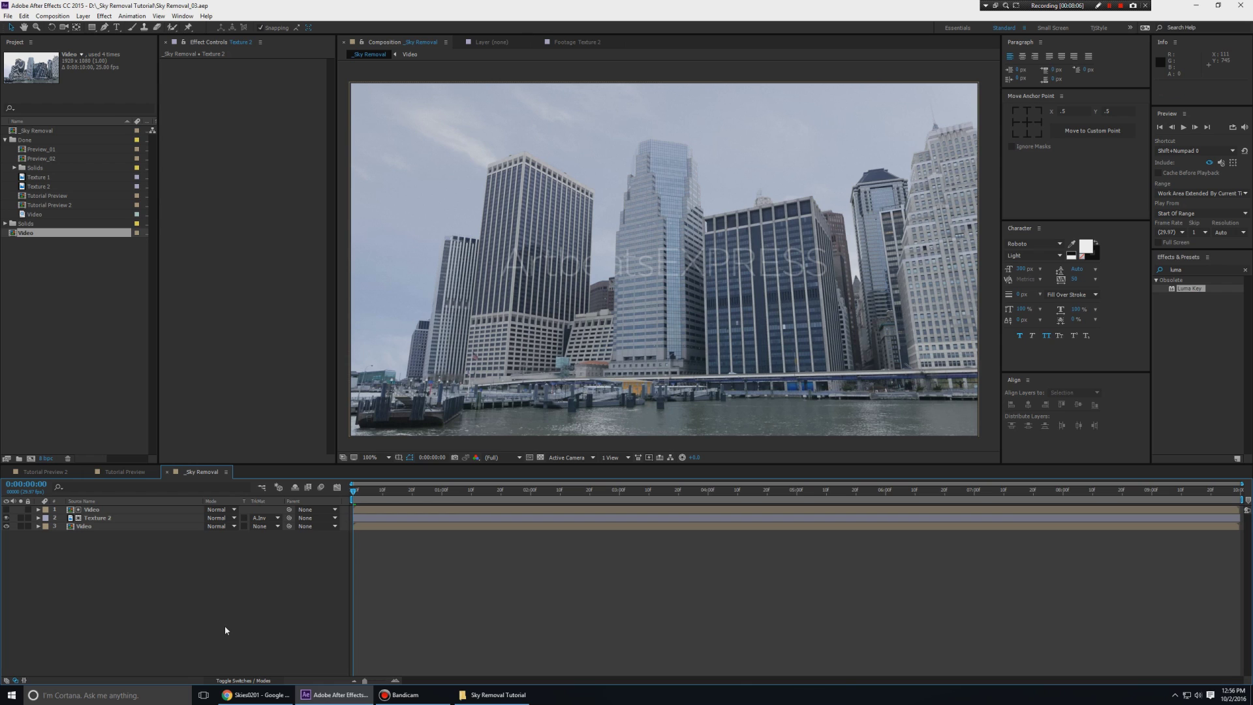
key(space)
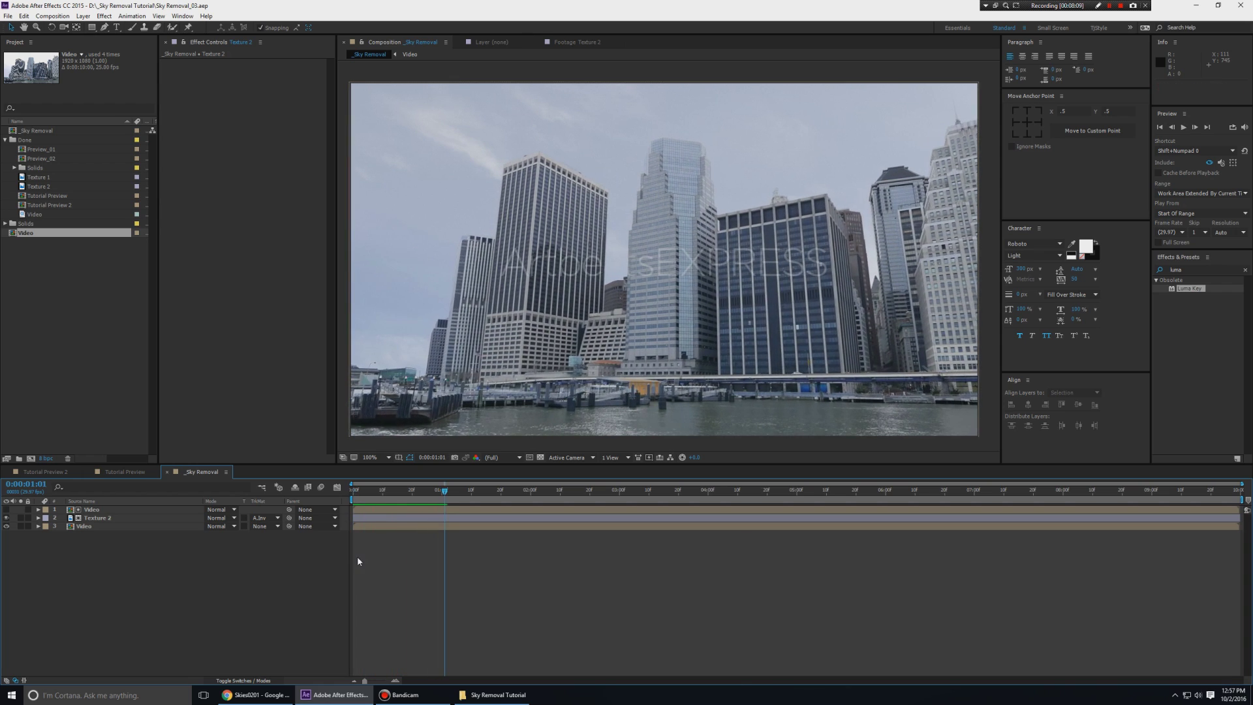
key(space)
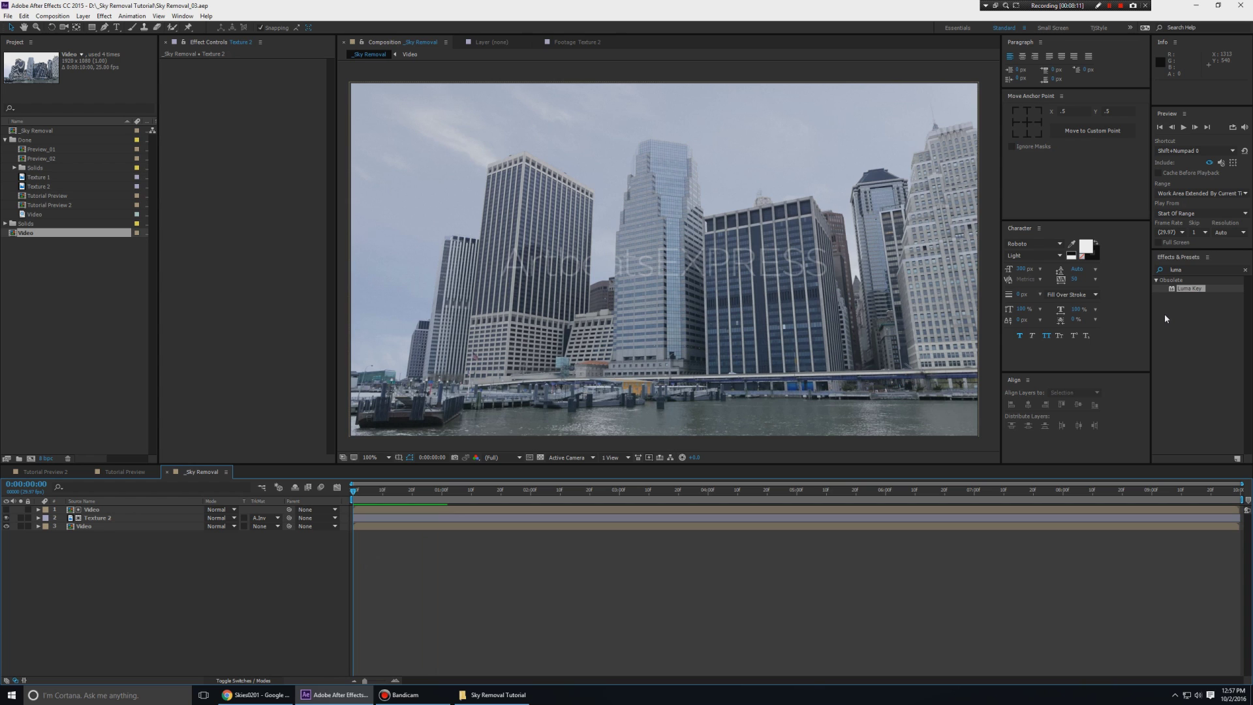
key(space)
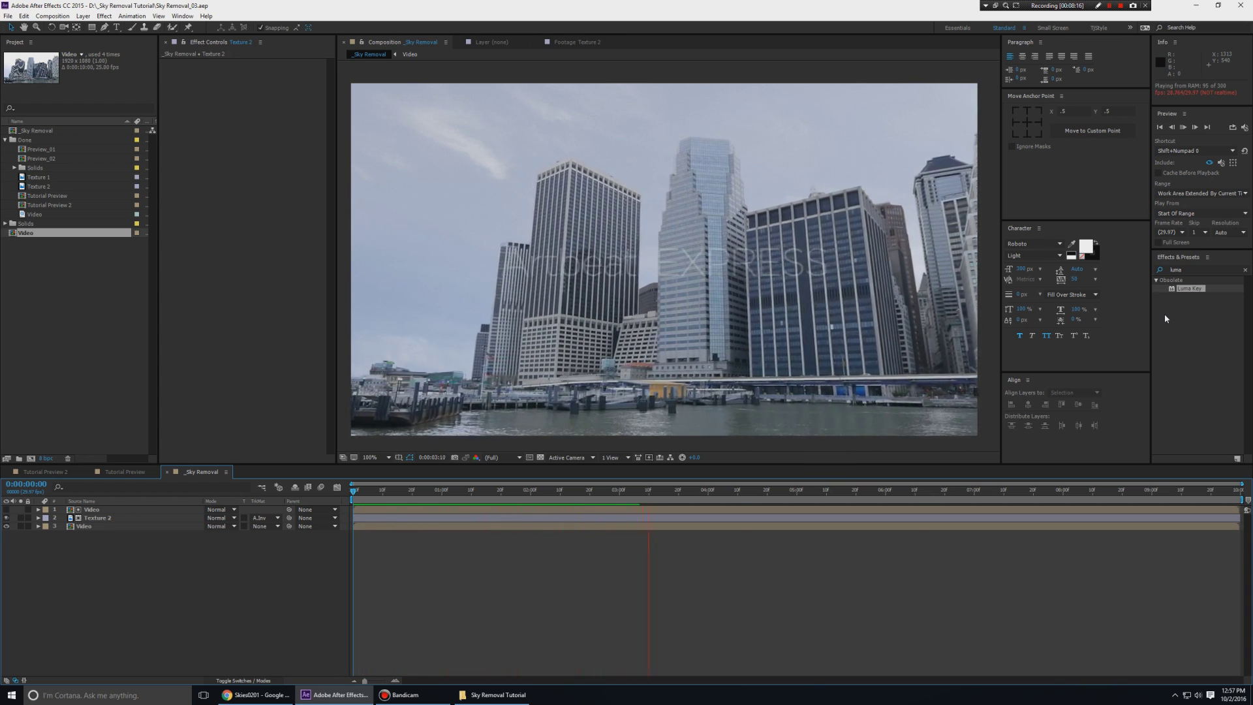
key(space)
key(space)
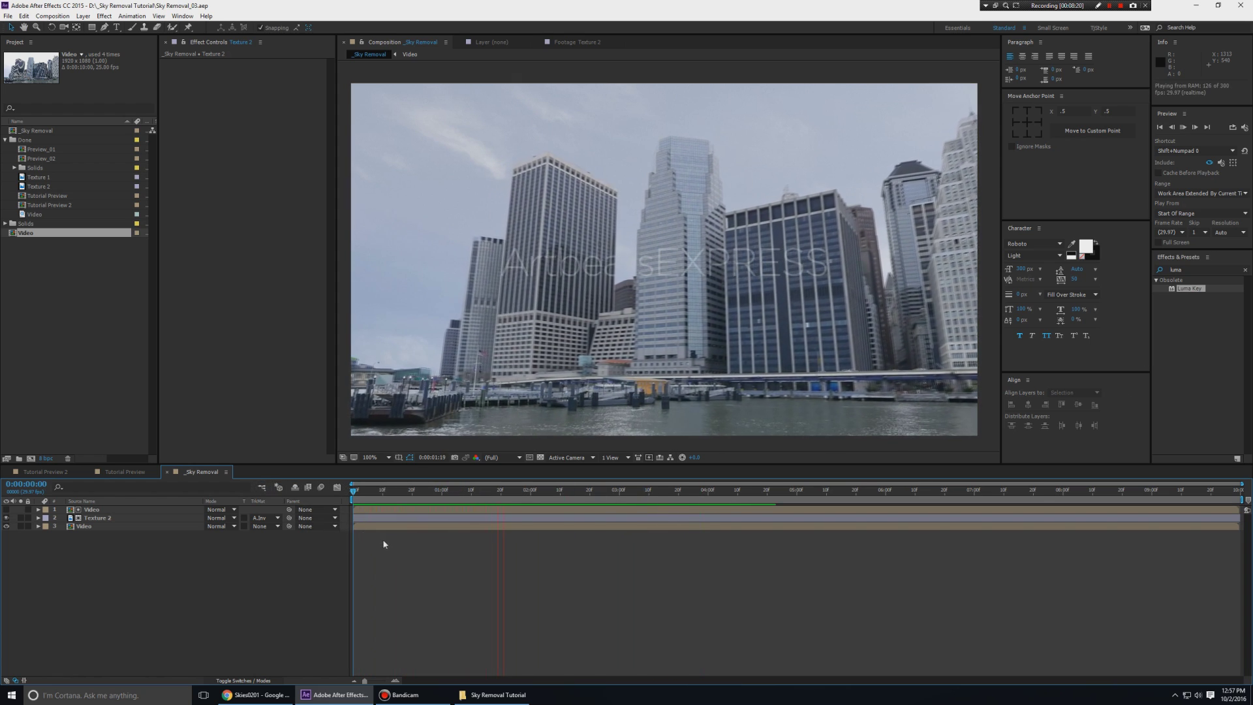
key(space)
key(space)
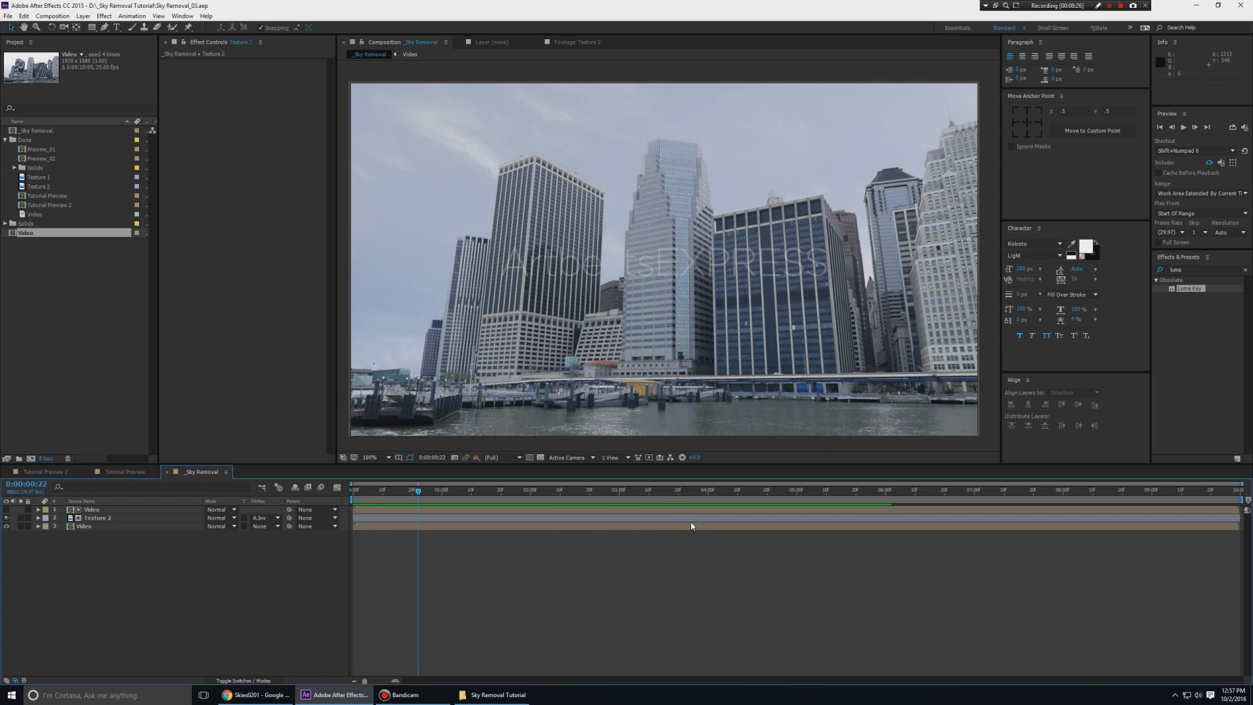
key(space)
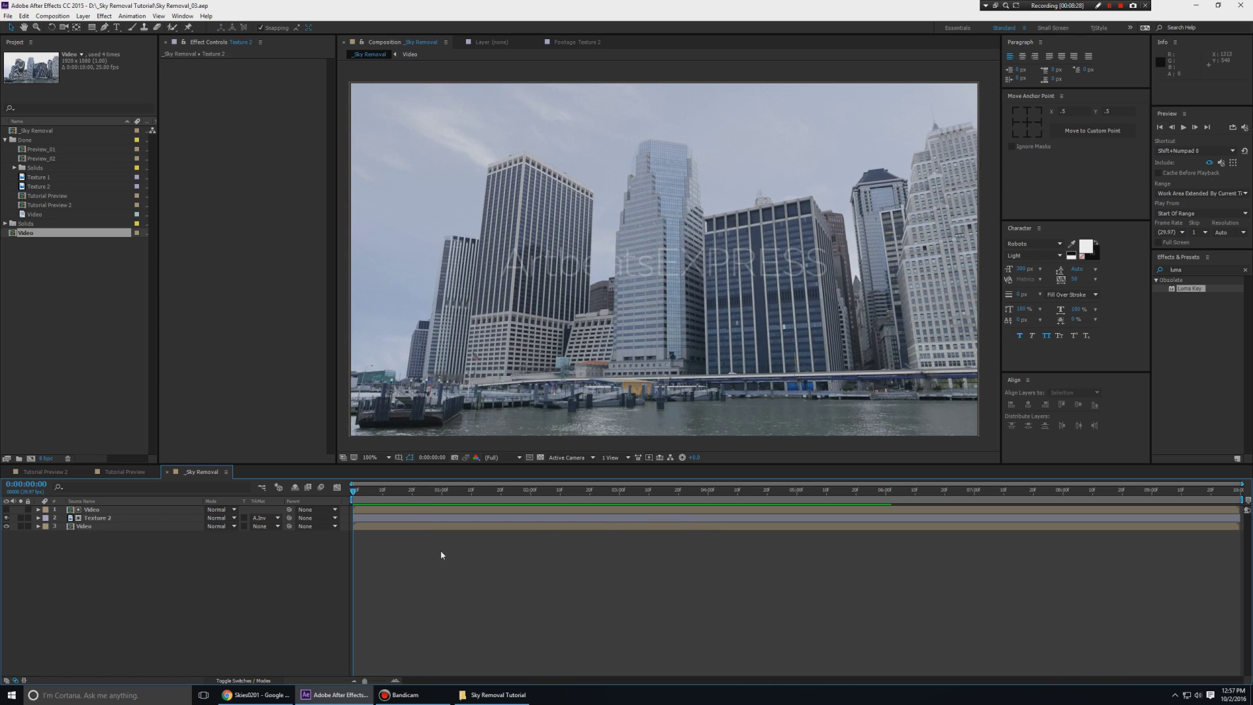
Step: Search Effects & Presets for '3d ca' and apply 3D Camera Tracker to the Video layer
click(1196, 268)
text(3d )
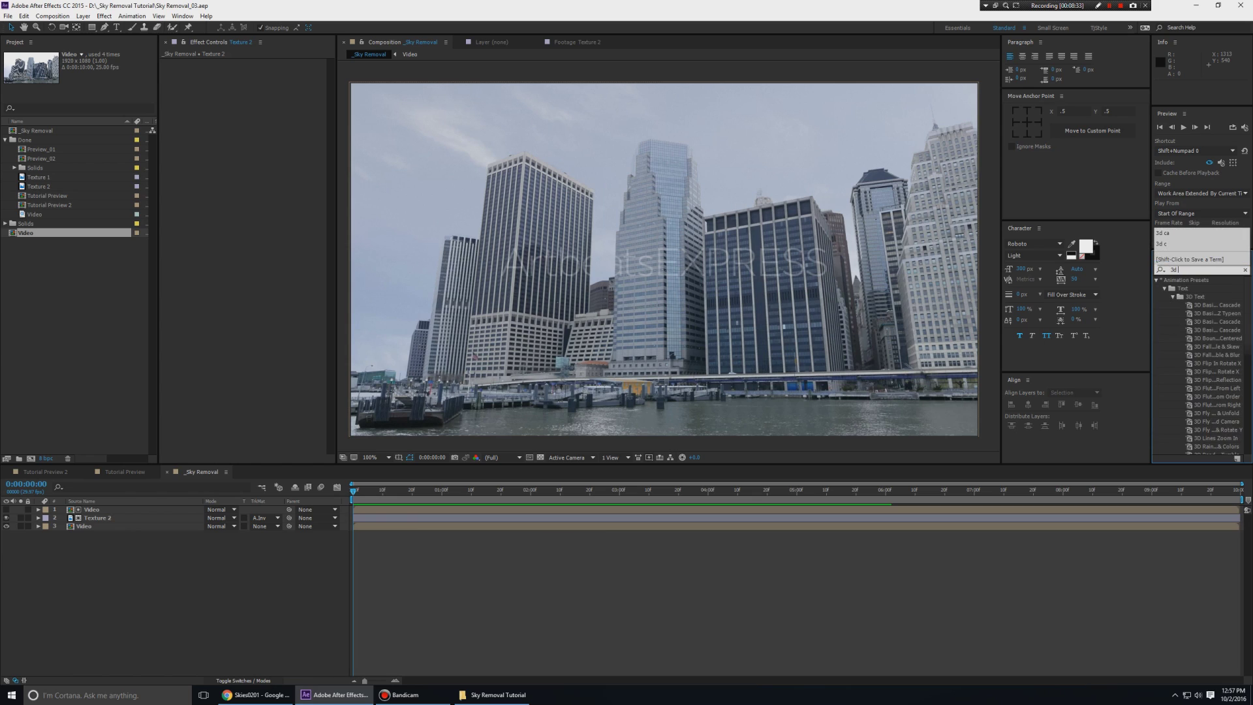
text(ca)
drag(1200, 288, 84, 526)
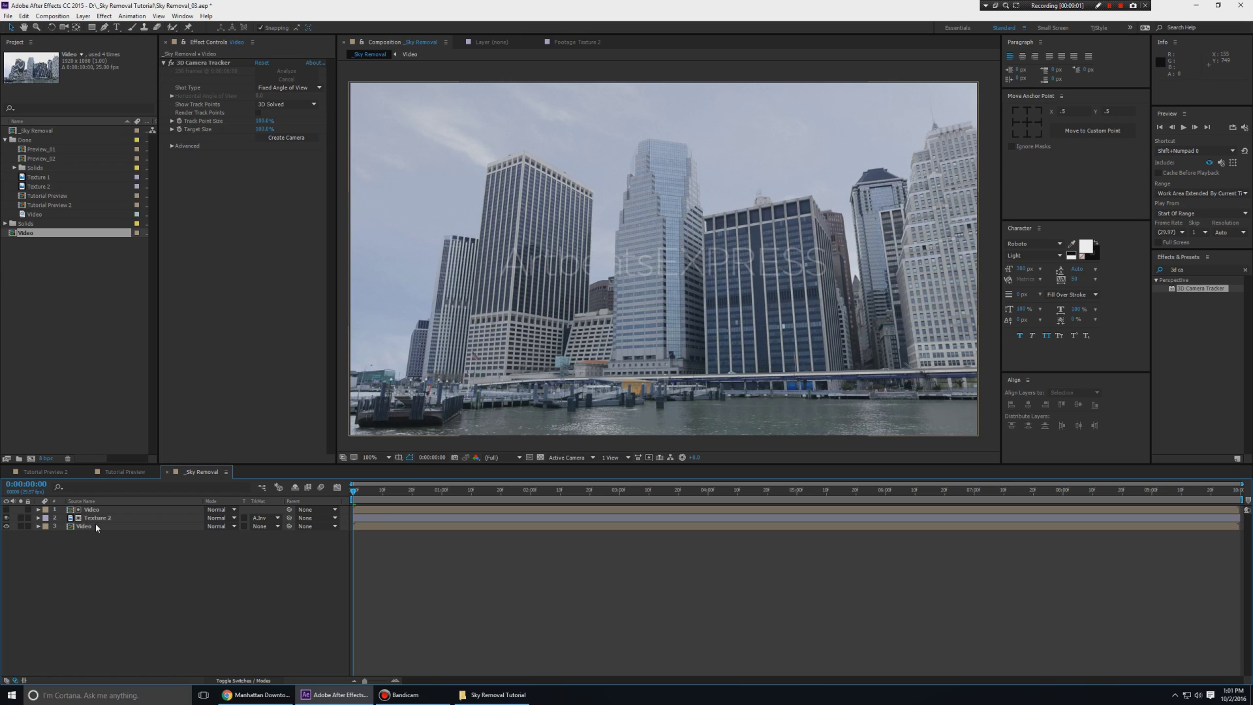
Step: Inspect the 3D Camera Tracker's layer-size warning and the Video layer's scale value
click(96, 523)
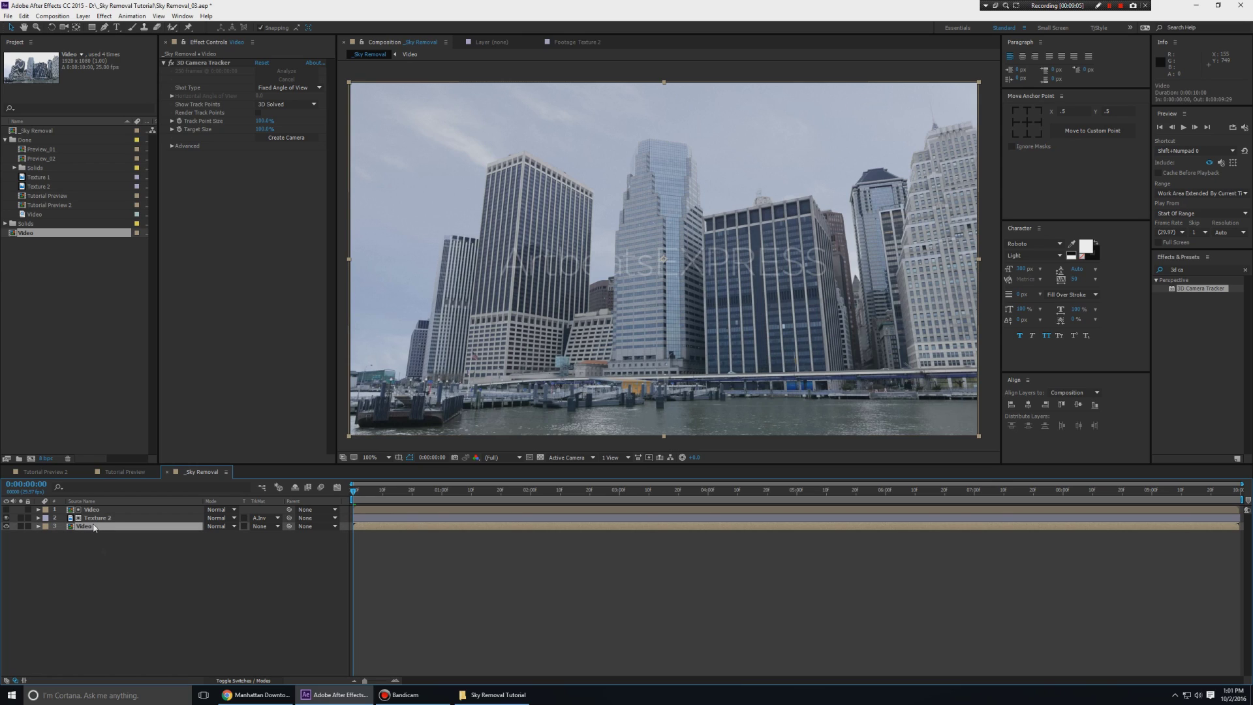
click(225, 65)
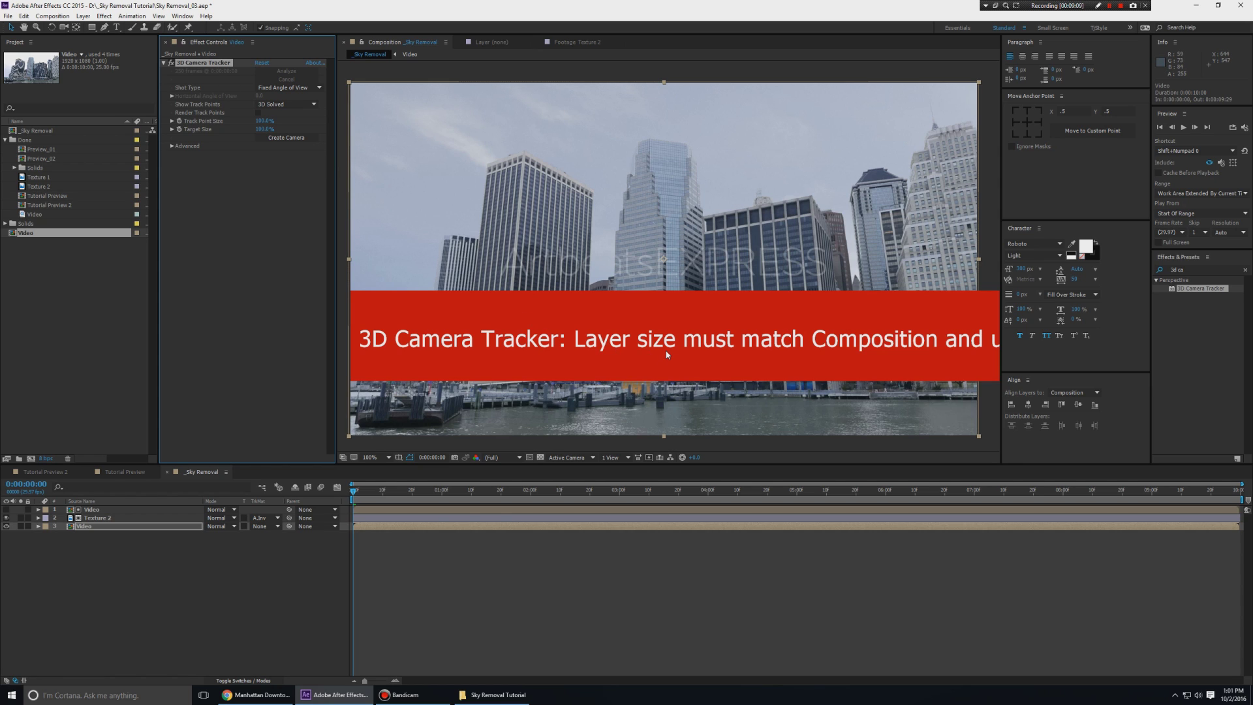
drag(816, 351, 615, 334)
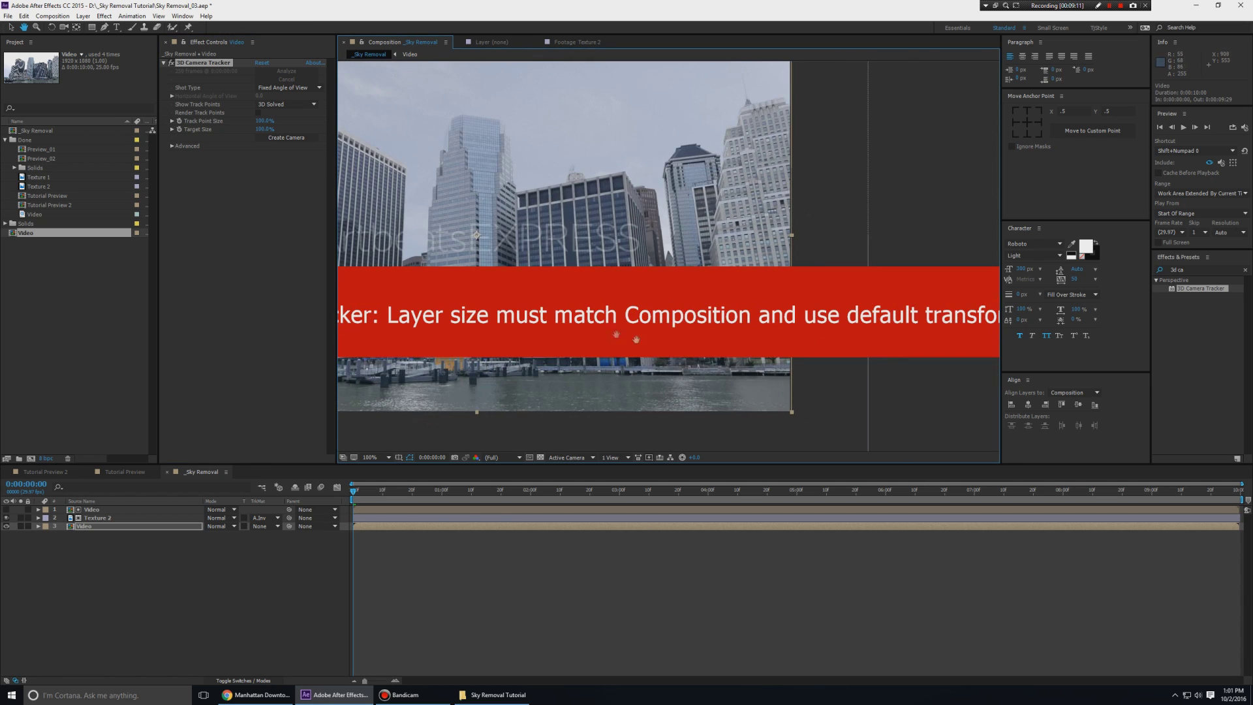
scroll(615, 334, down, 2)
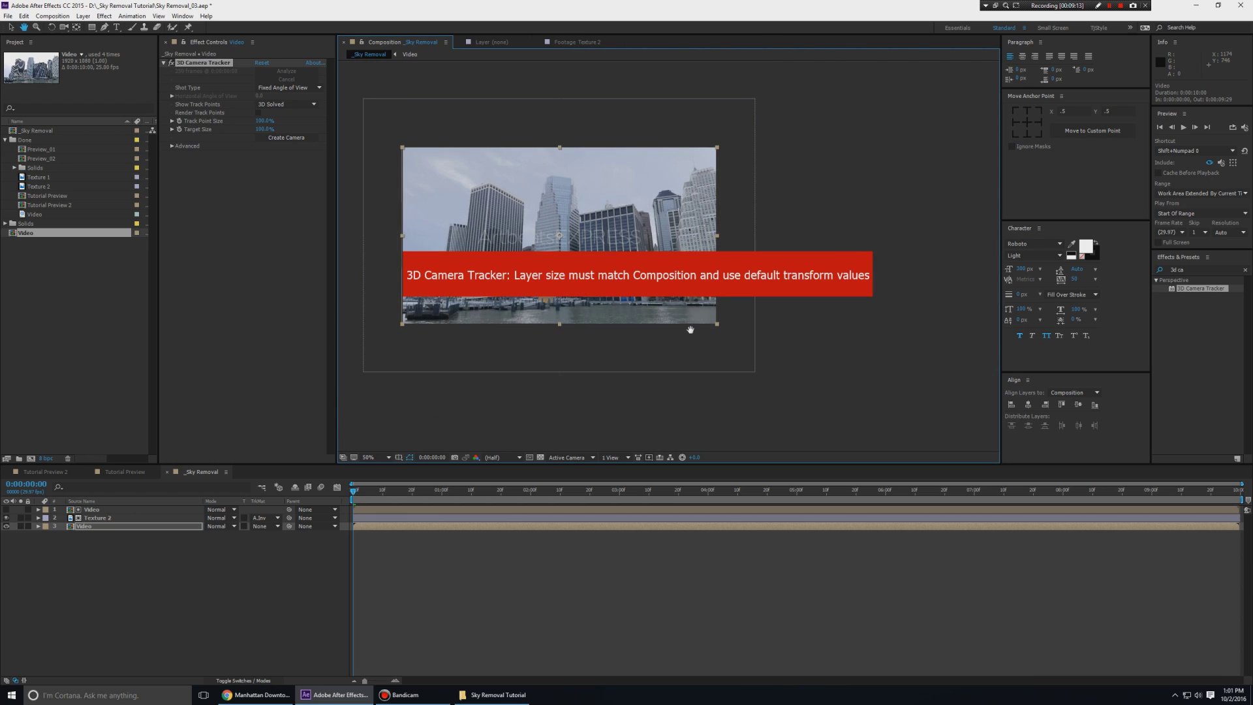
key(slash)
key(v)
key(s)
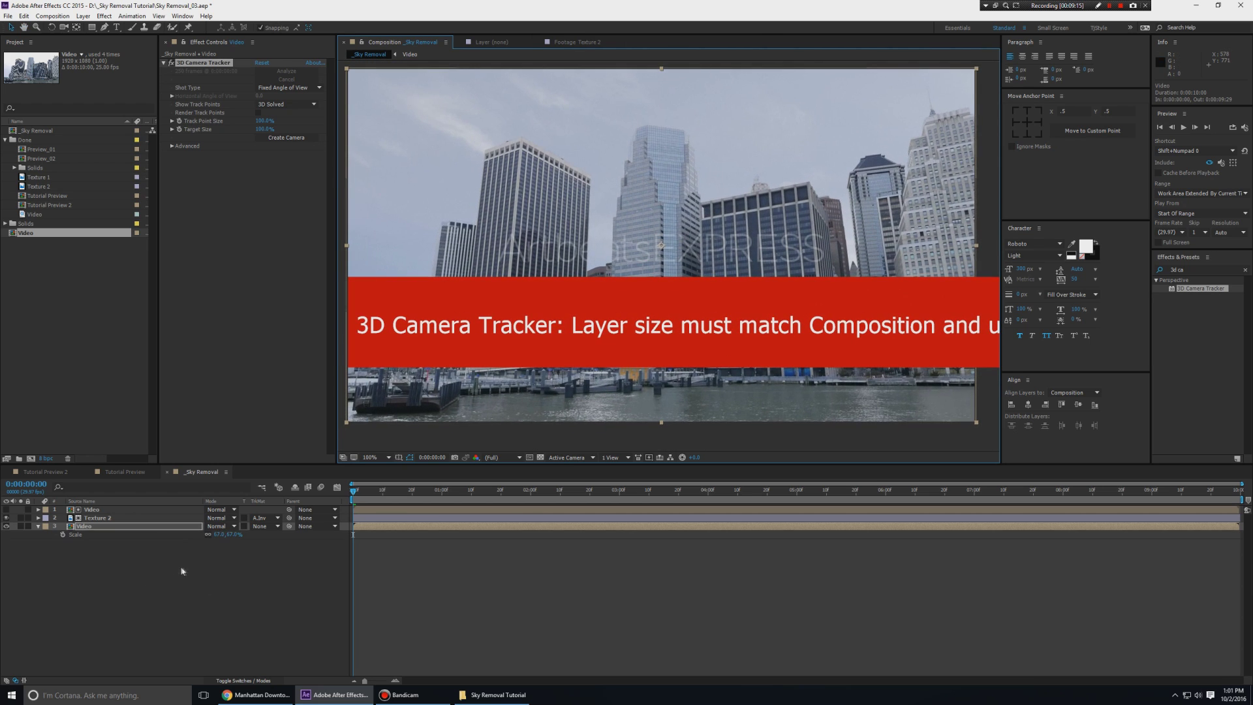
click(105, 528)
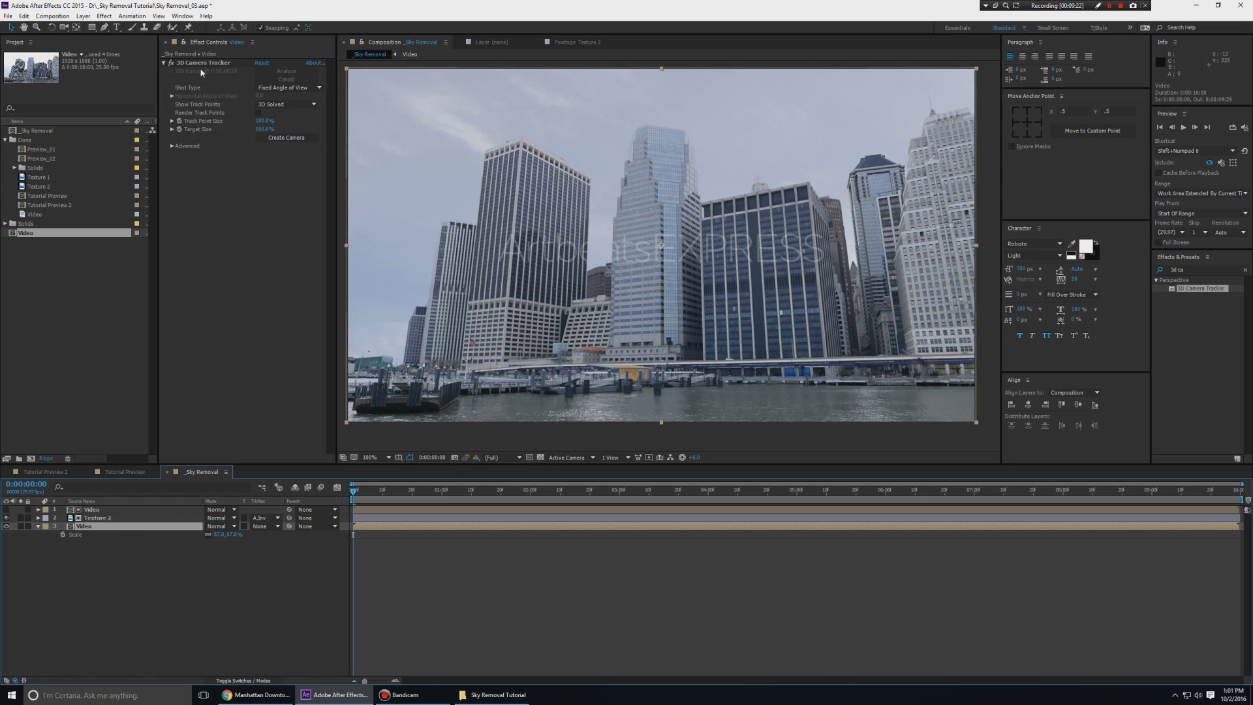
Step: Save the project, delete the 3D Camera Tracker, and pre-compose the Video layer
key(ctrl+s)
click(196, 64)
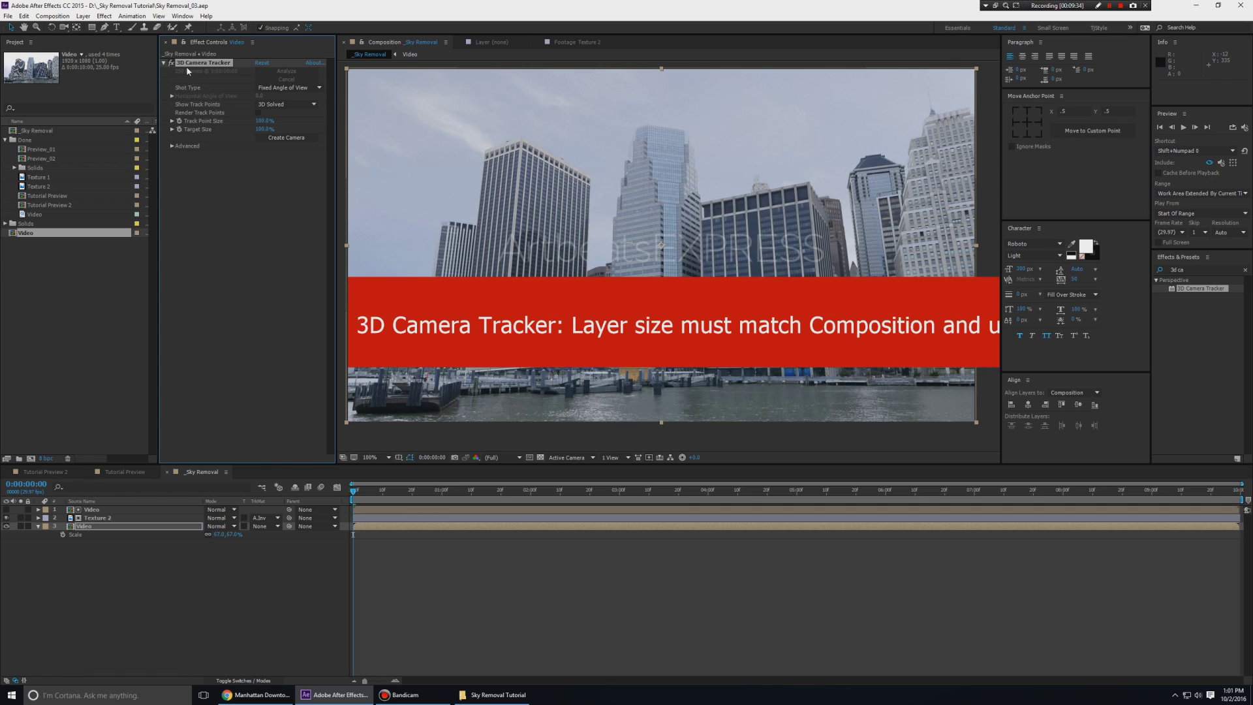
key(Delete)
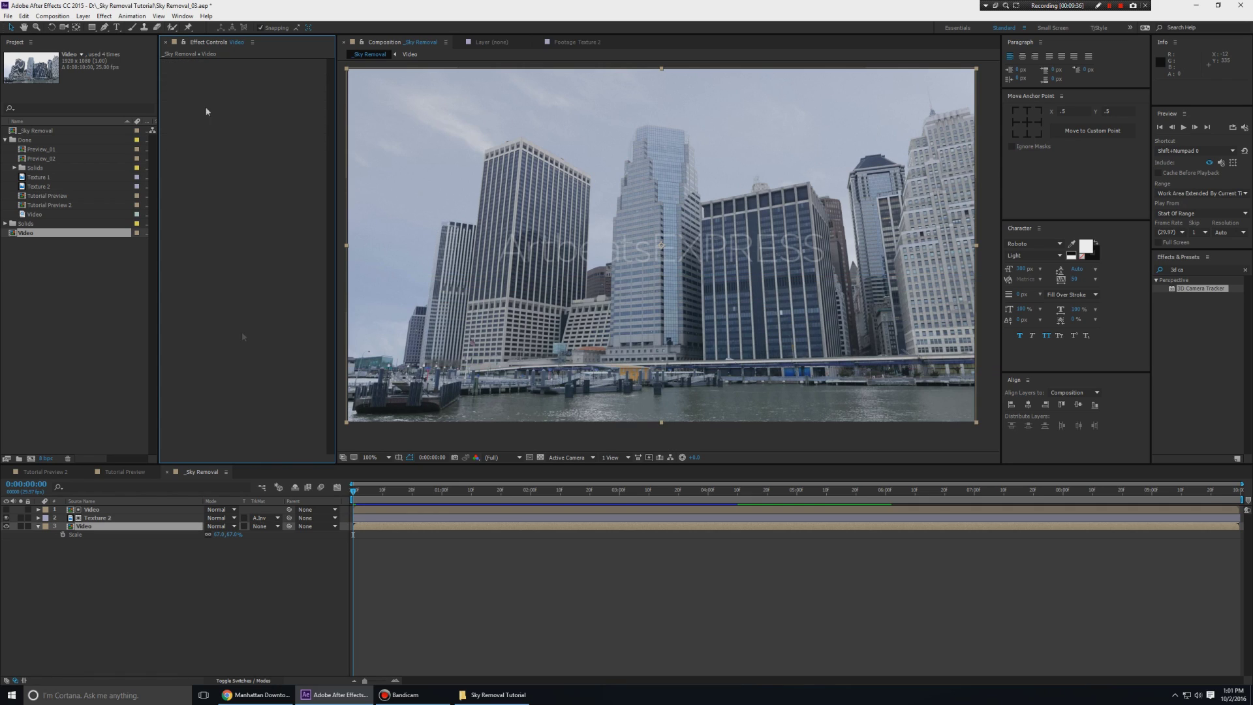
click(96, 533)
click(40, 528)
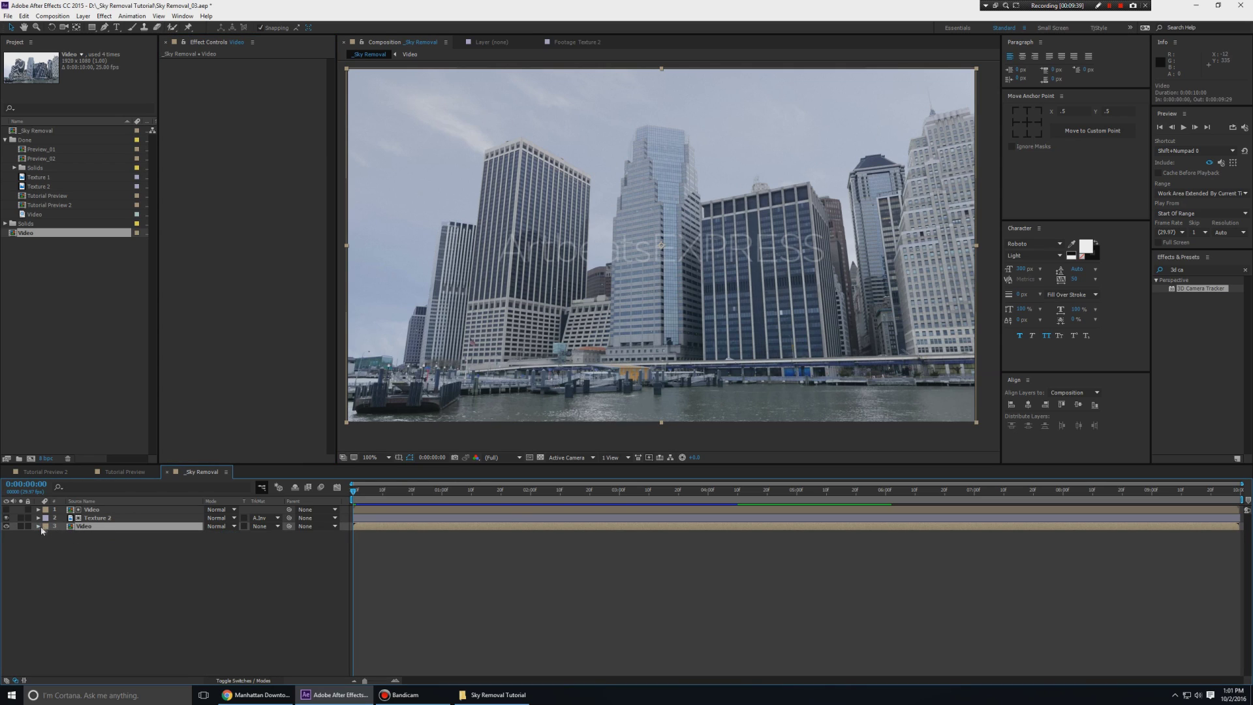
key(ctrl+shift+c)
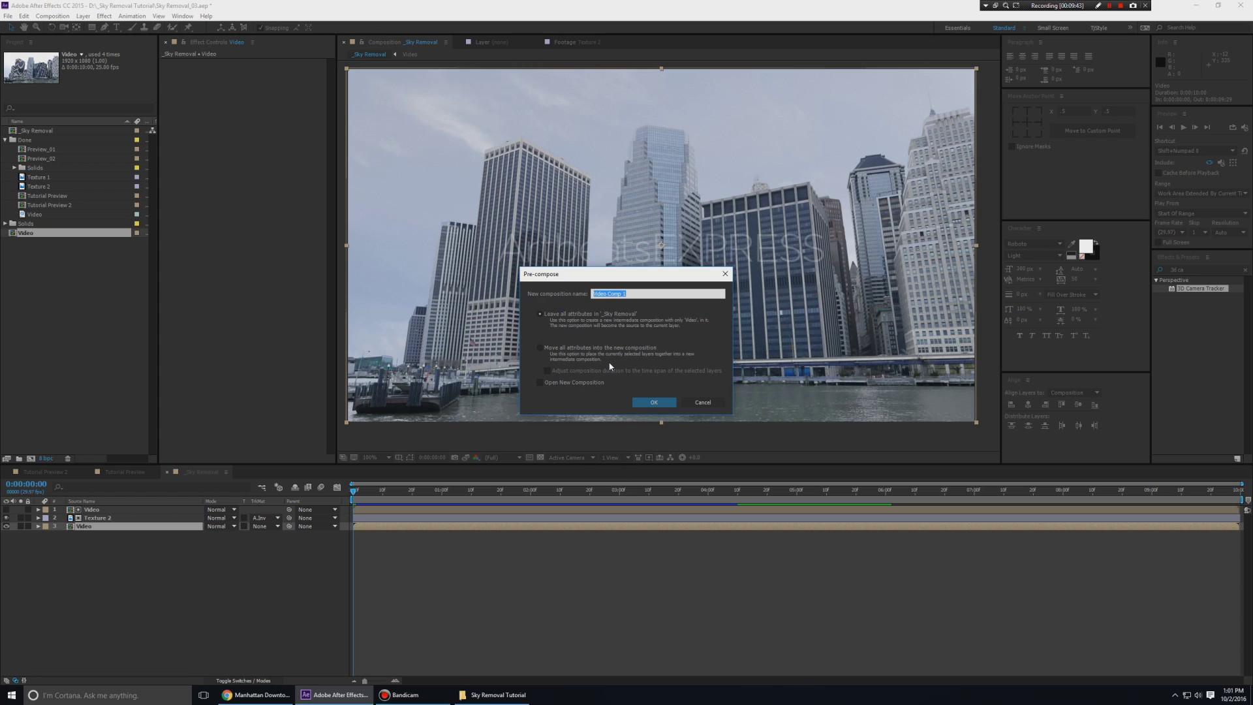
Step: Pre-compose Video as Video Comp 1, moving all attributes into the new composition
click(592, 350)
click(666, 405)
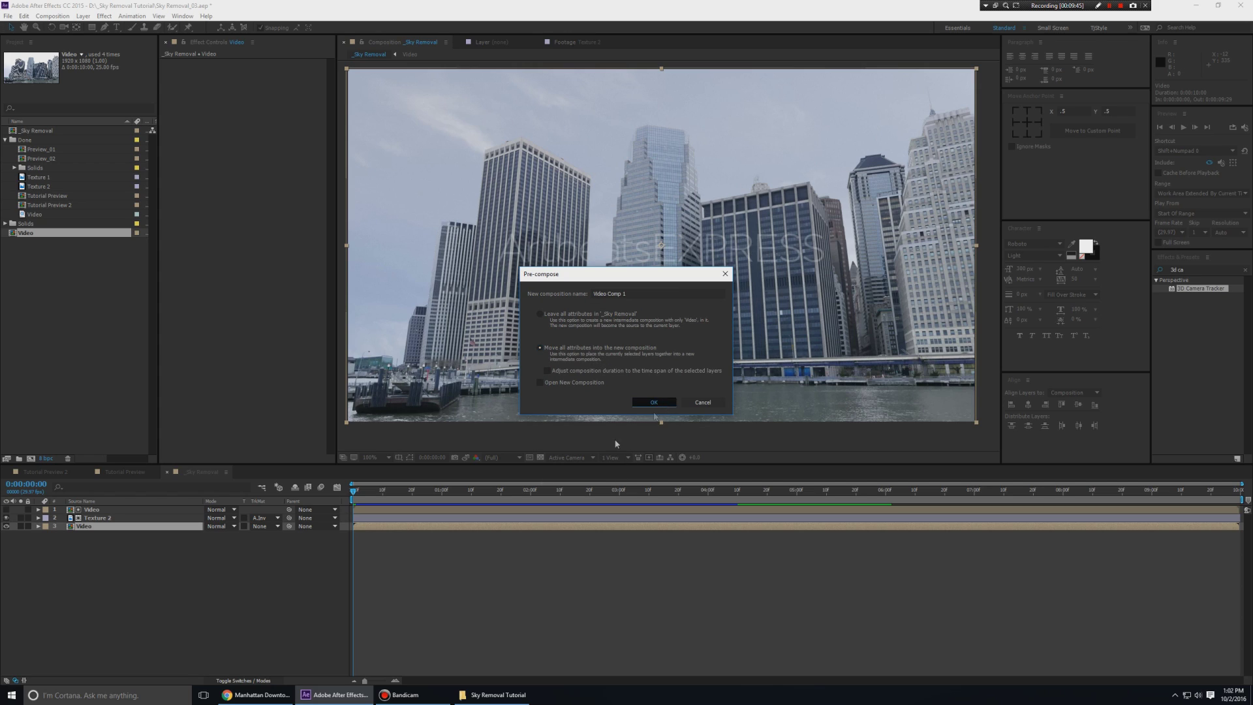
key(s)
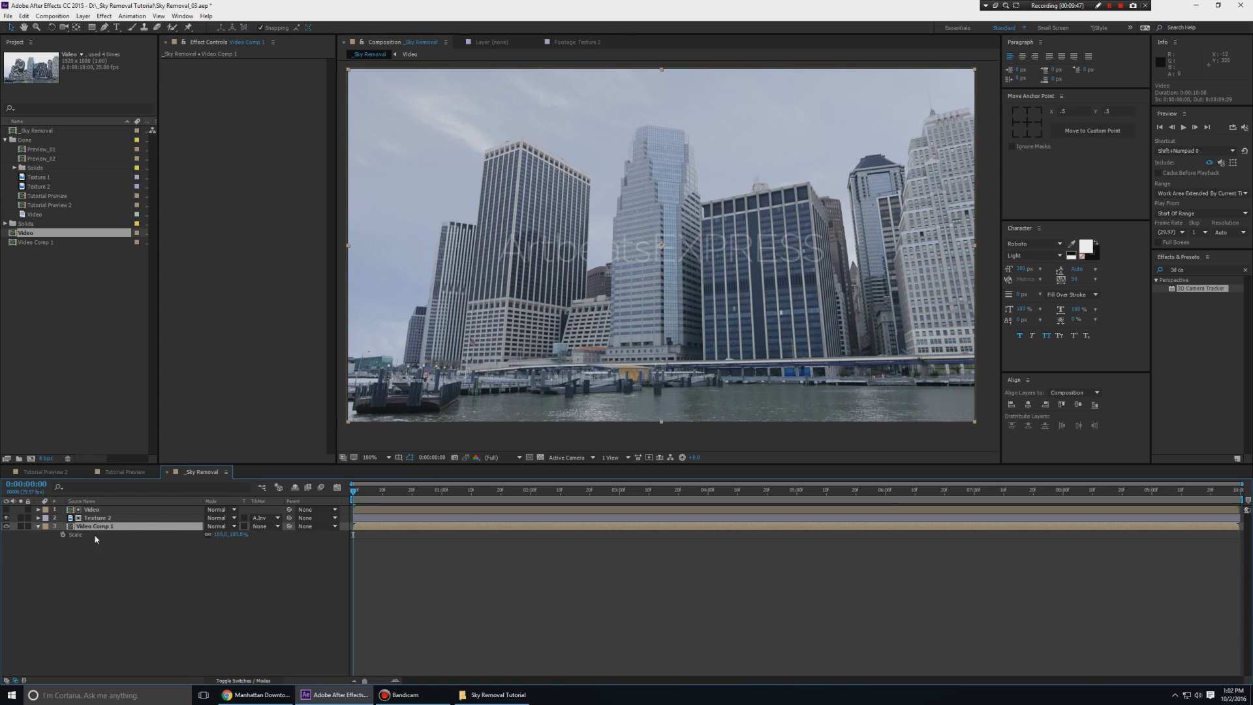
Step: Reapply 3D Camera Tracker to Video Comp 1, dismiss the warning, and analyse the footage
click(134, 530)
key(ctrl+alt+shift+e)
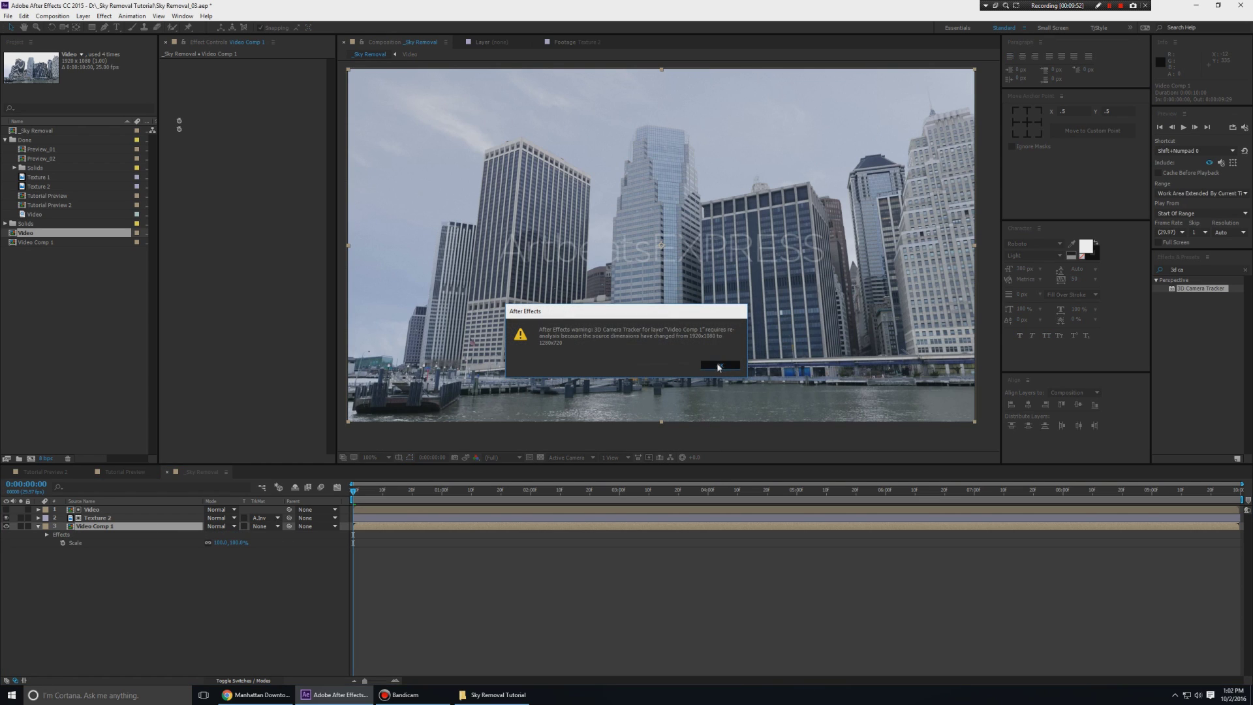
click(718, 365)
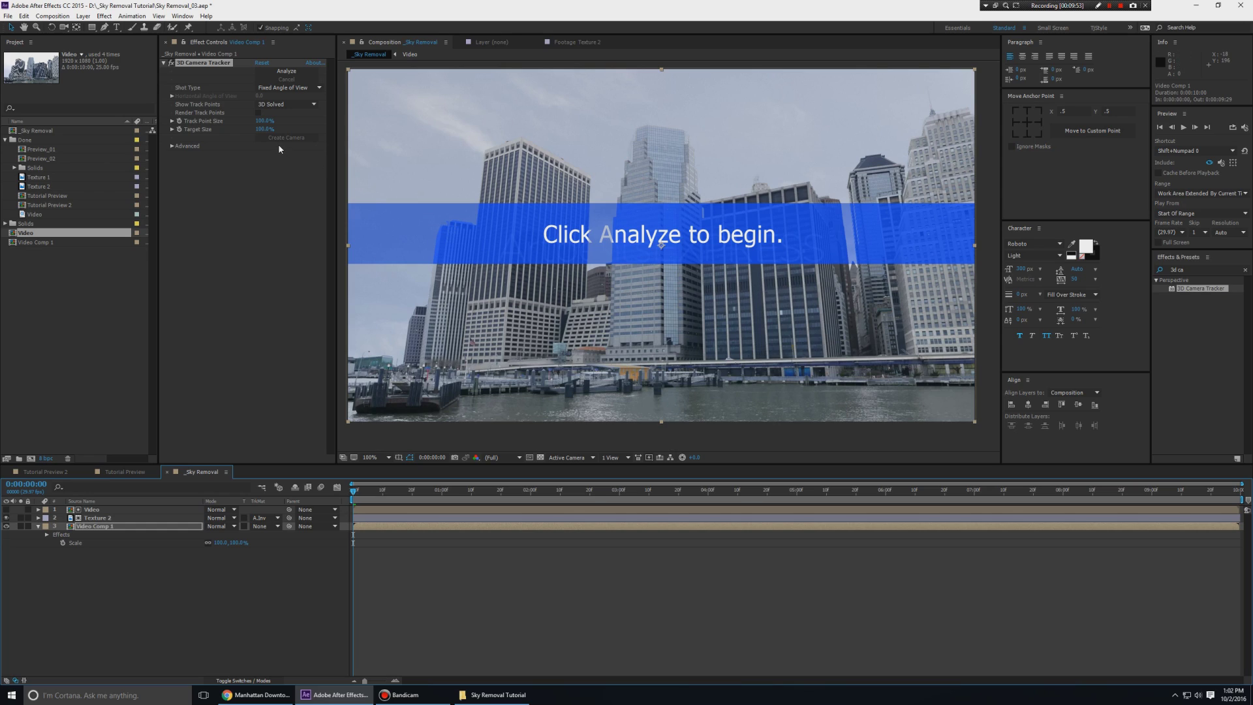
click(288, 71)
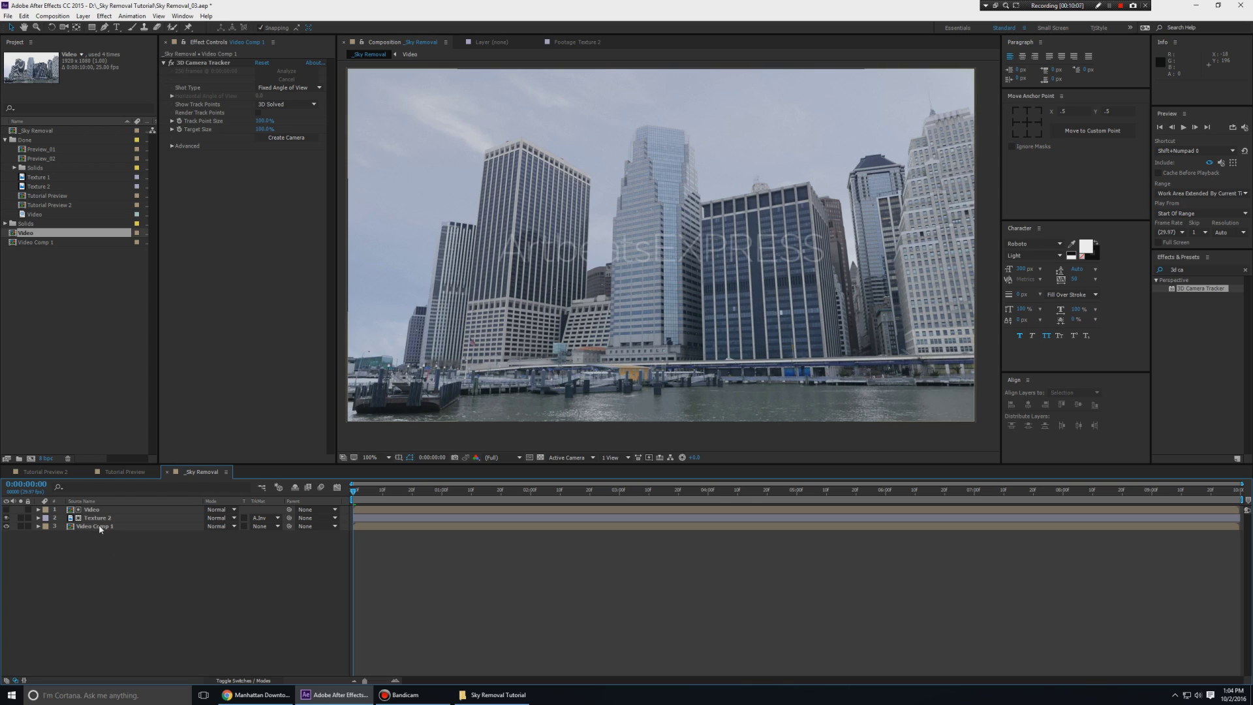
Step: Show the tracker's track points on Video Comp 1 and play the tracked footage
click(100, 528)
click(199, 64)
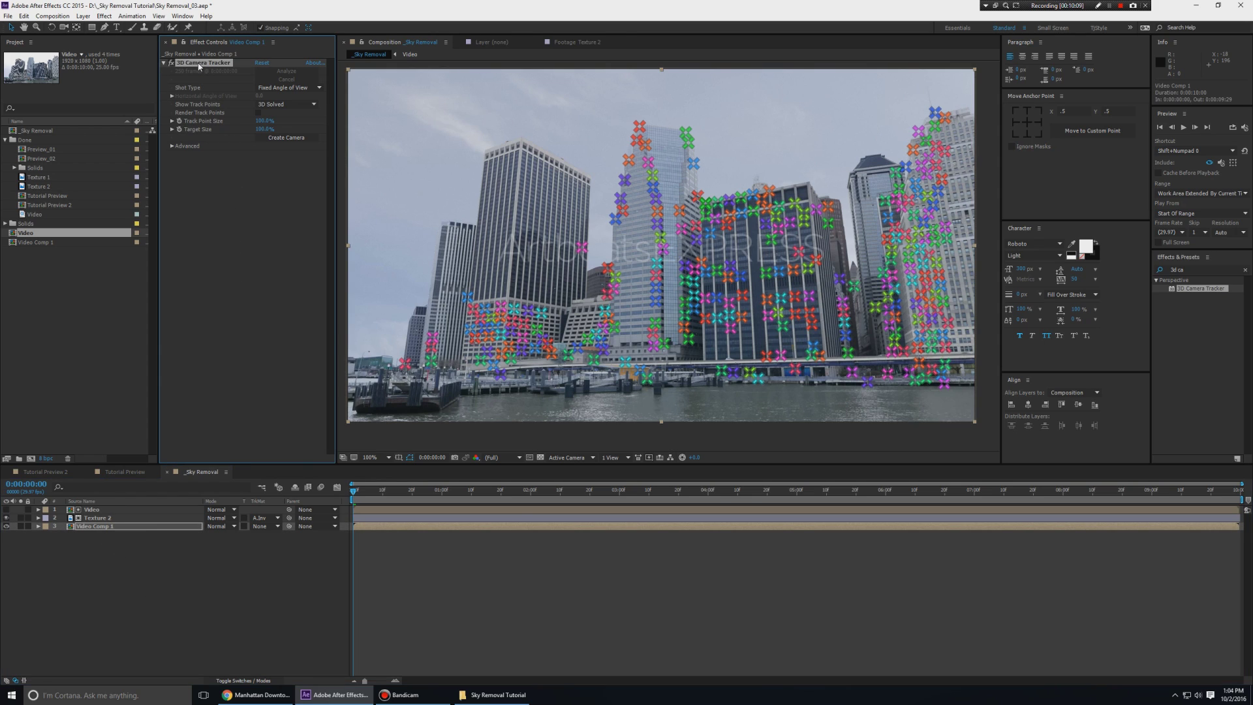
click(652, 176)
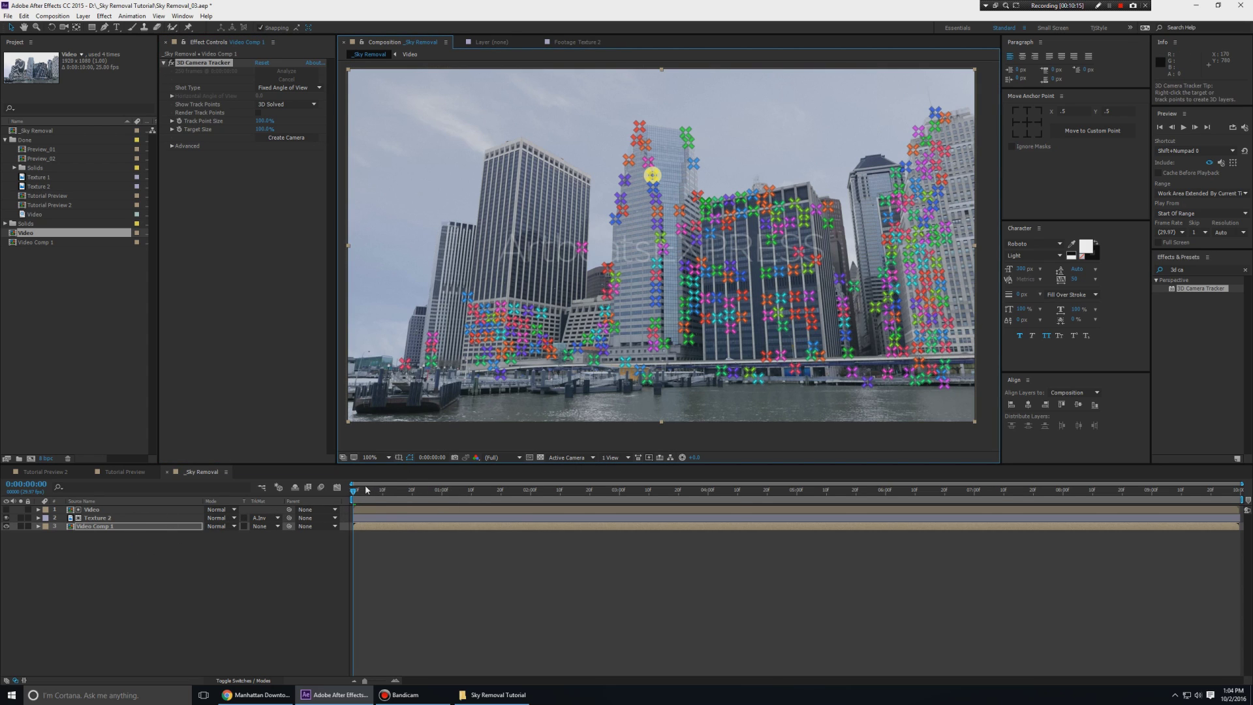
key(space)
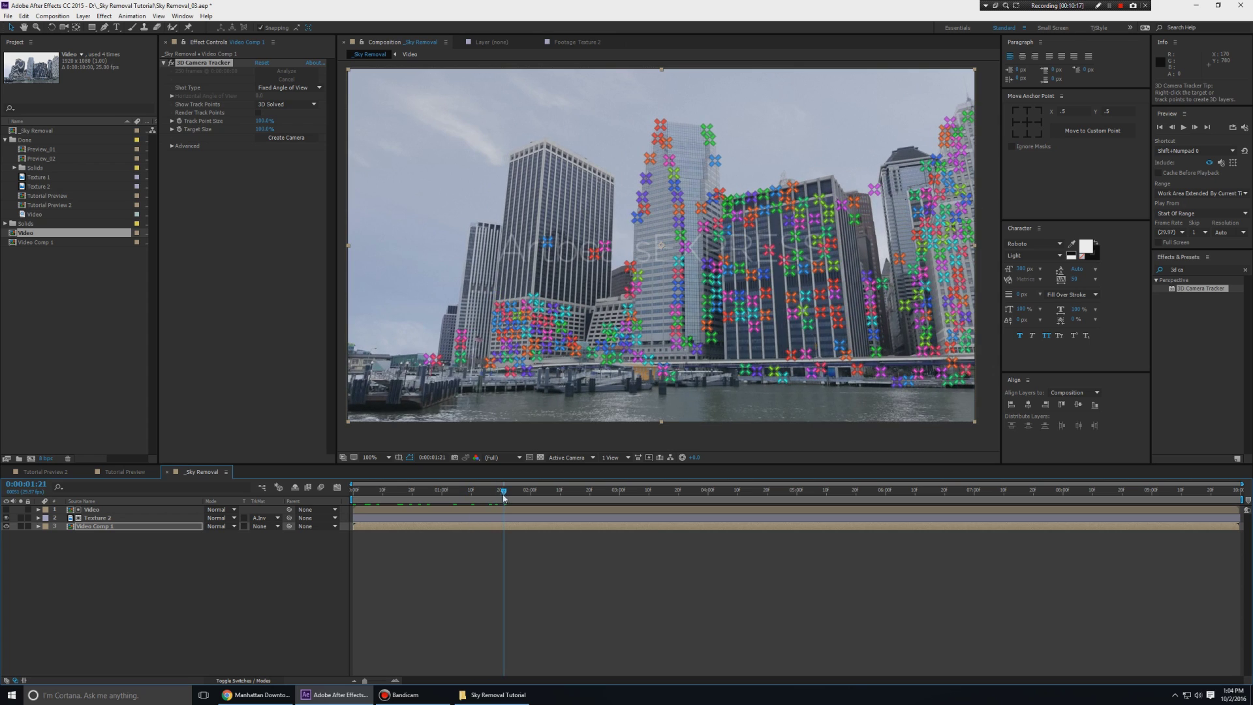
key(space)
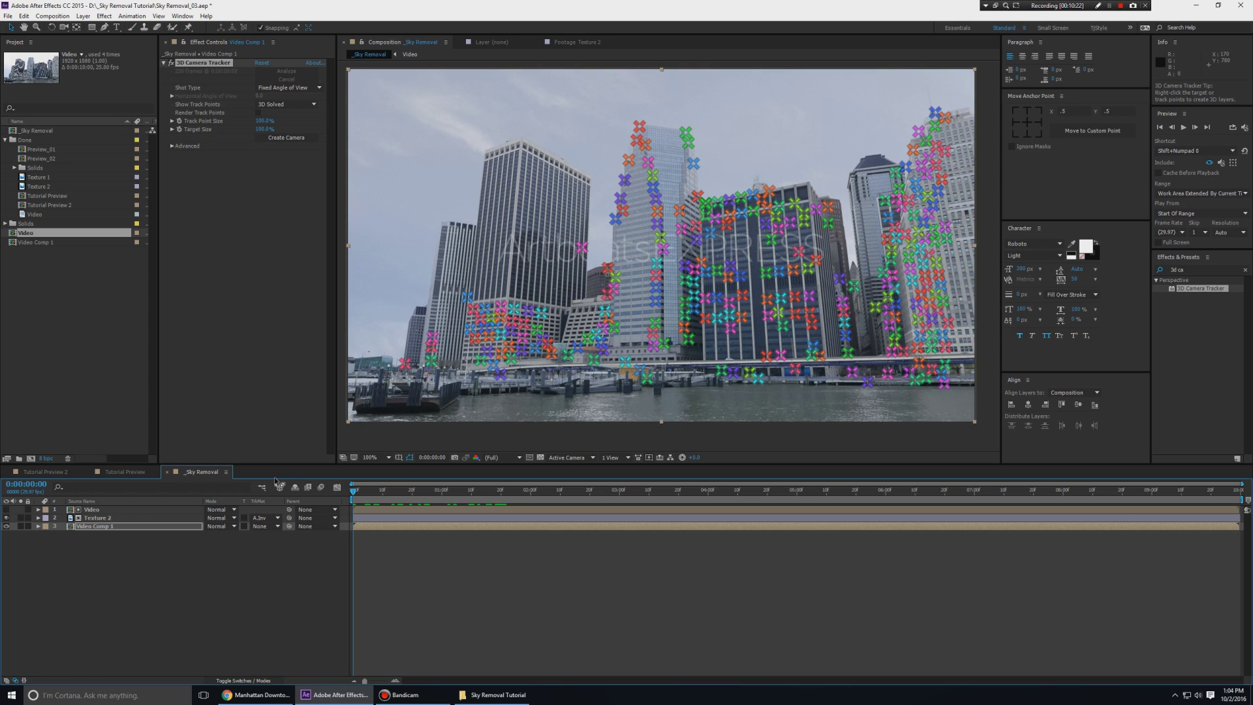
key(space)
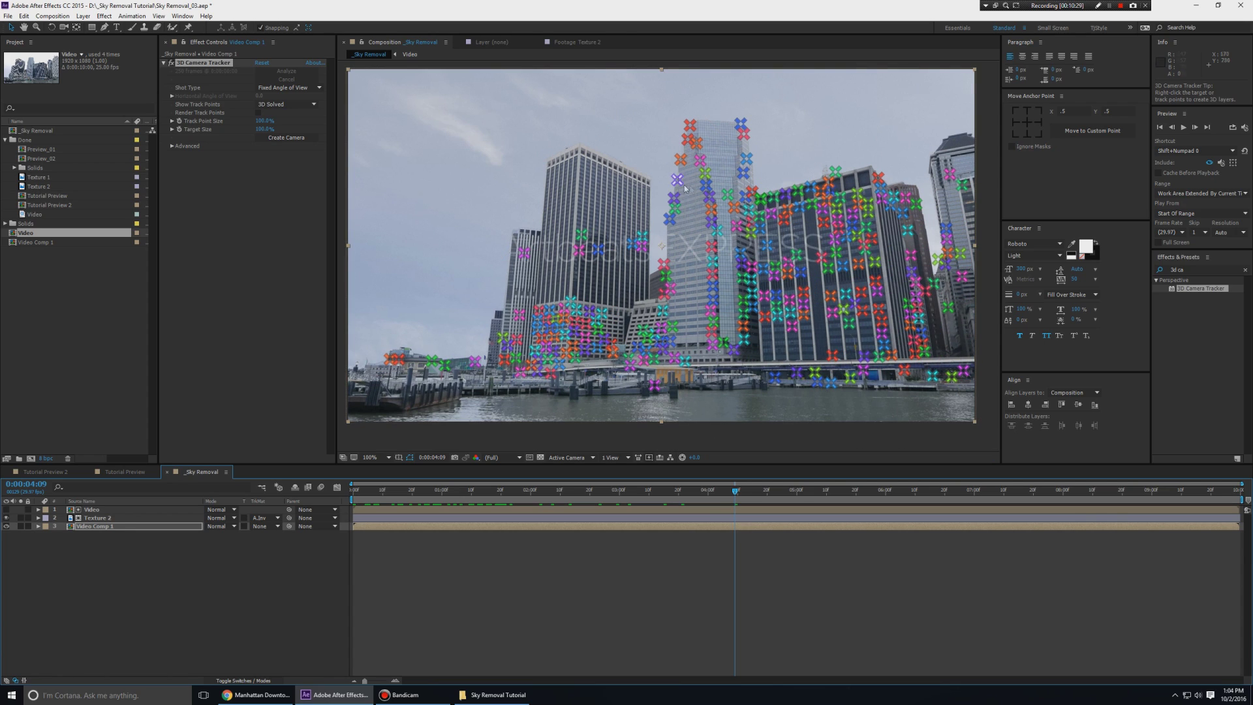
Step: Create a solid and camera from the topmost track point on the glass tower
click(689, 126)
right_click(689, 125)
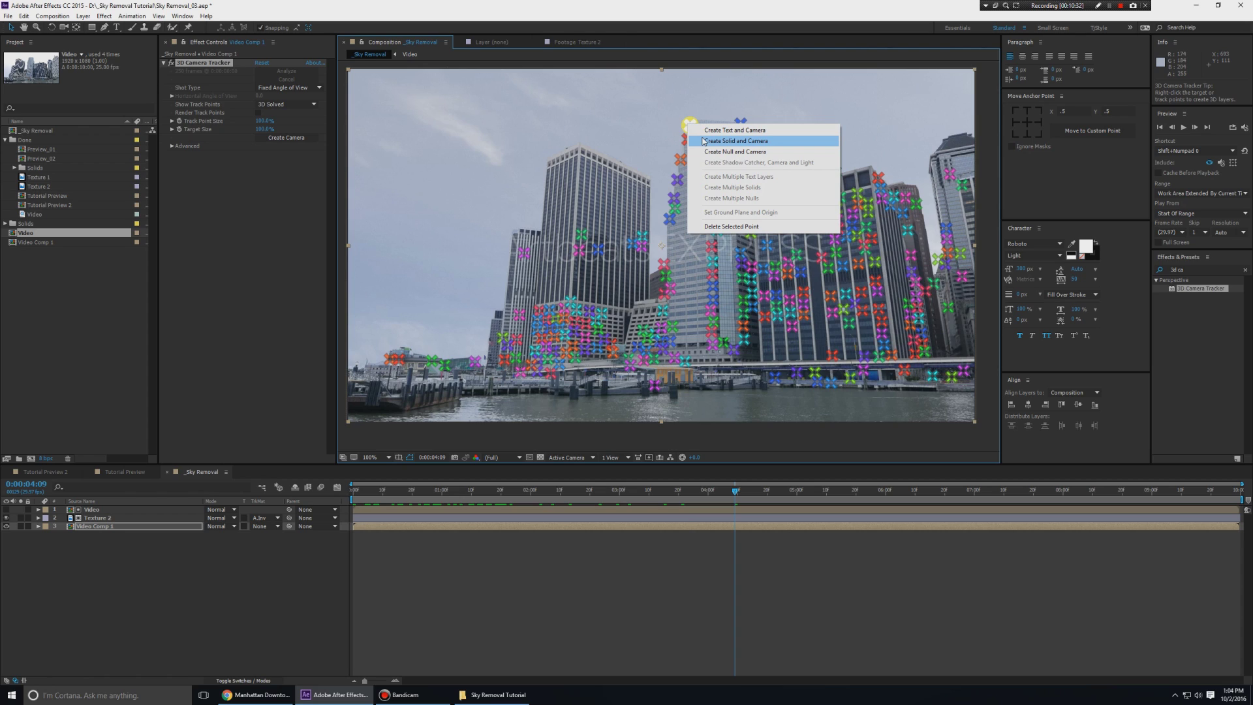
click(702, 141)
Step: Deselect the layers and hide the red Track Solid 1
click(112, 586)
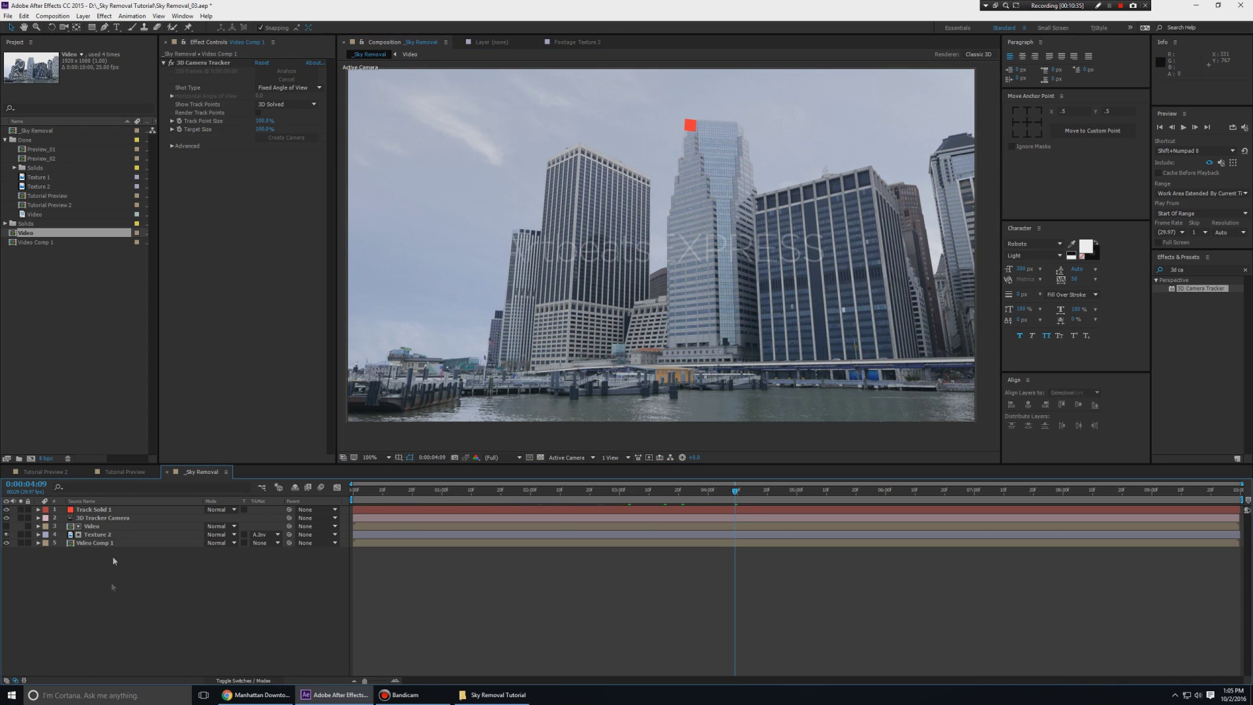
click(6, 509)
click(747, 489)
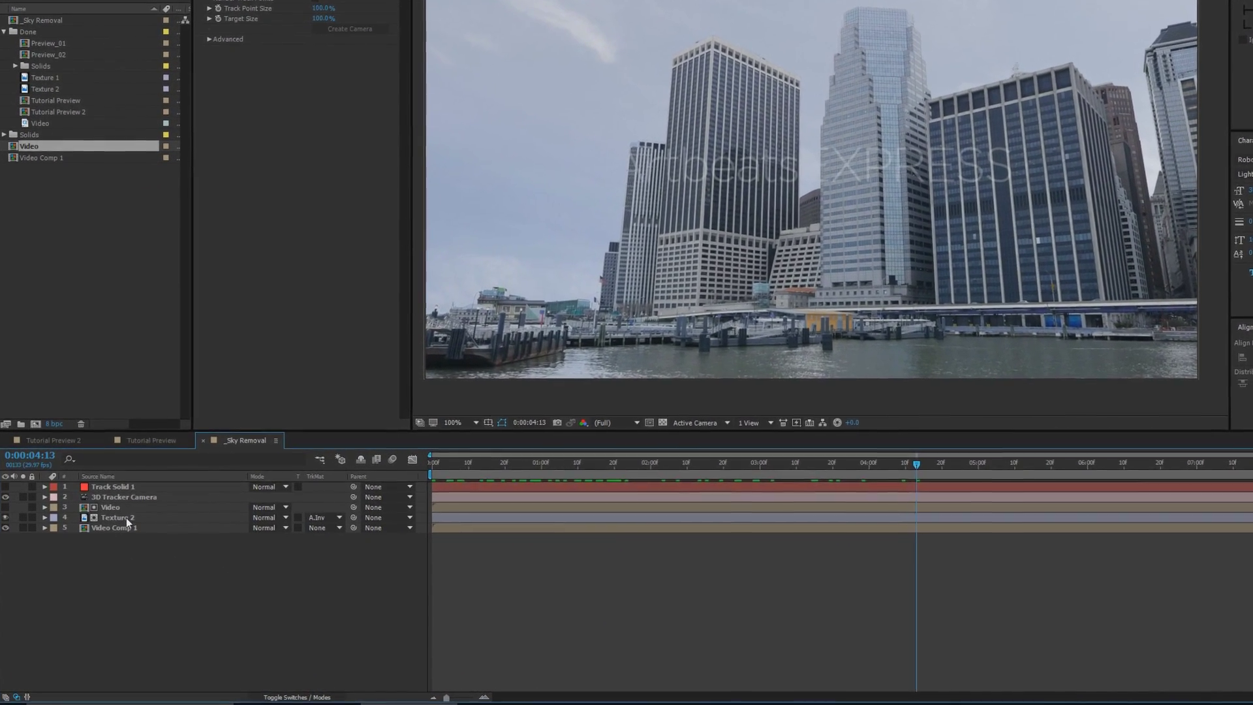
Step: Turn on Texture 2's 3D switch and preview the composition
click(117, 517)
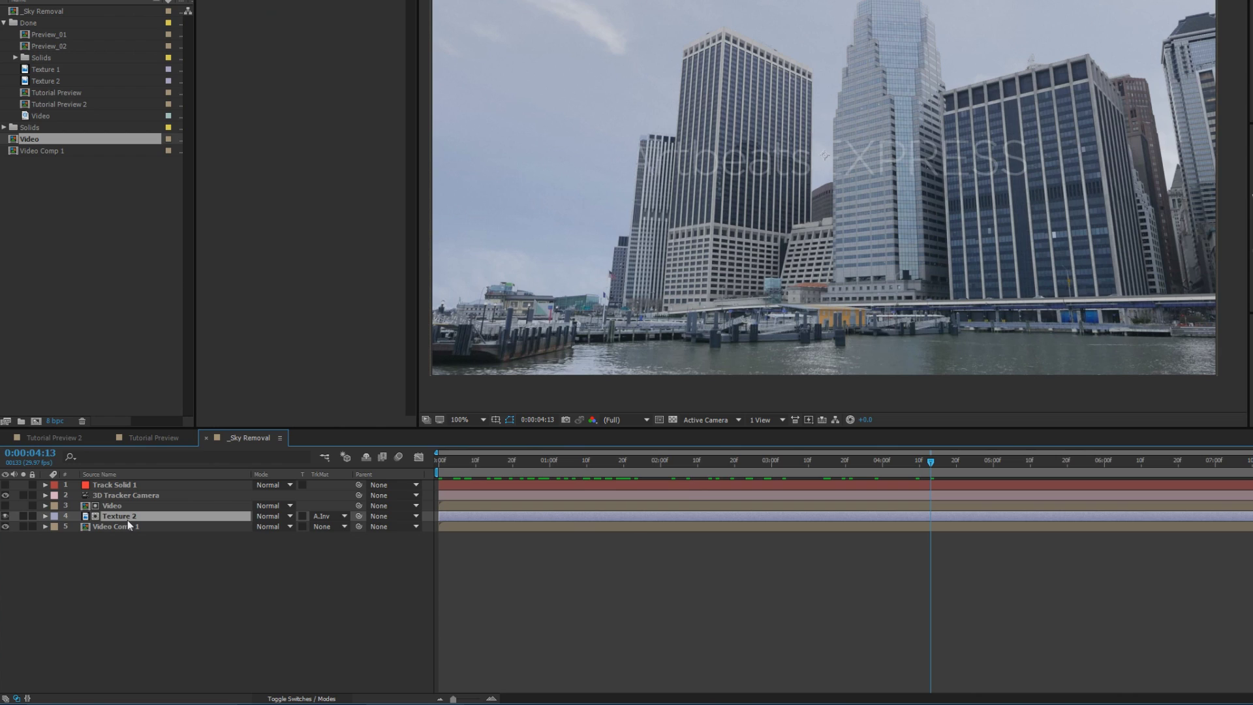
click(311, 699)
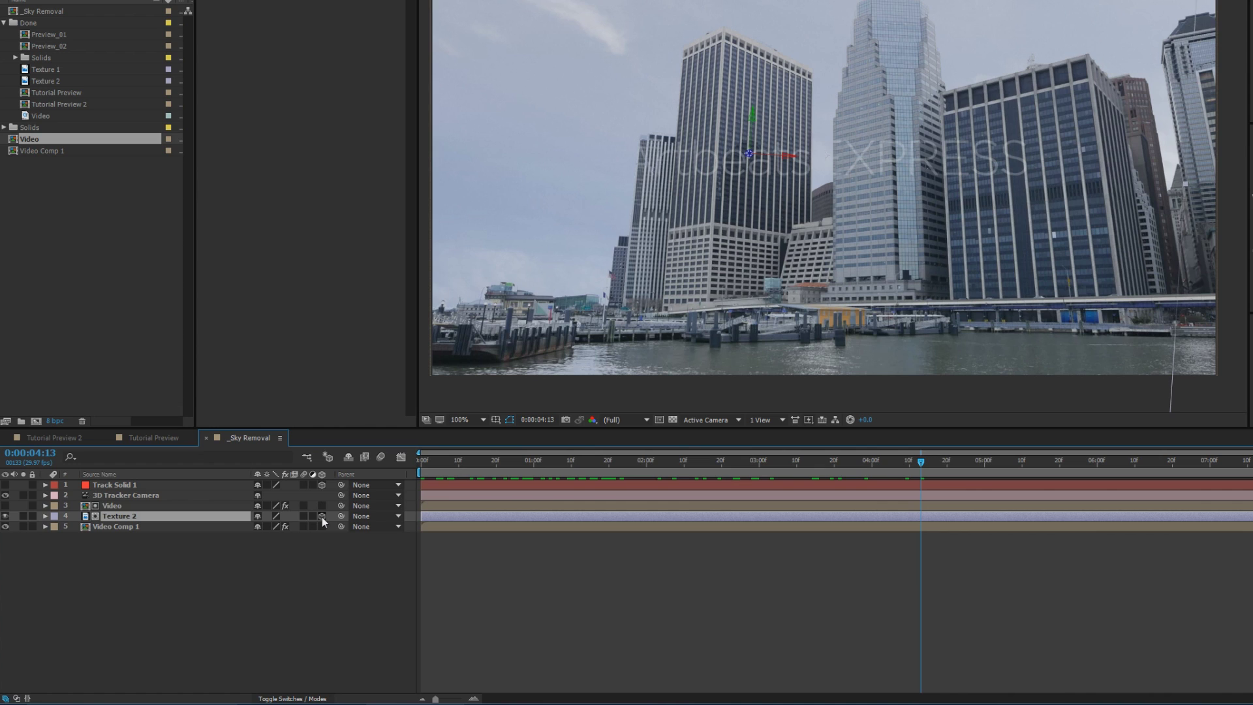
click(323, 517)
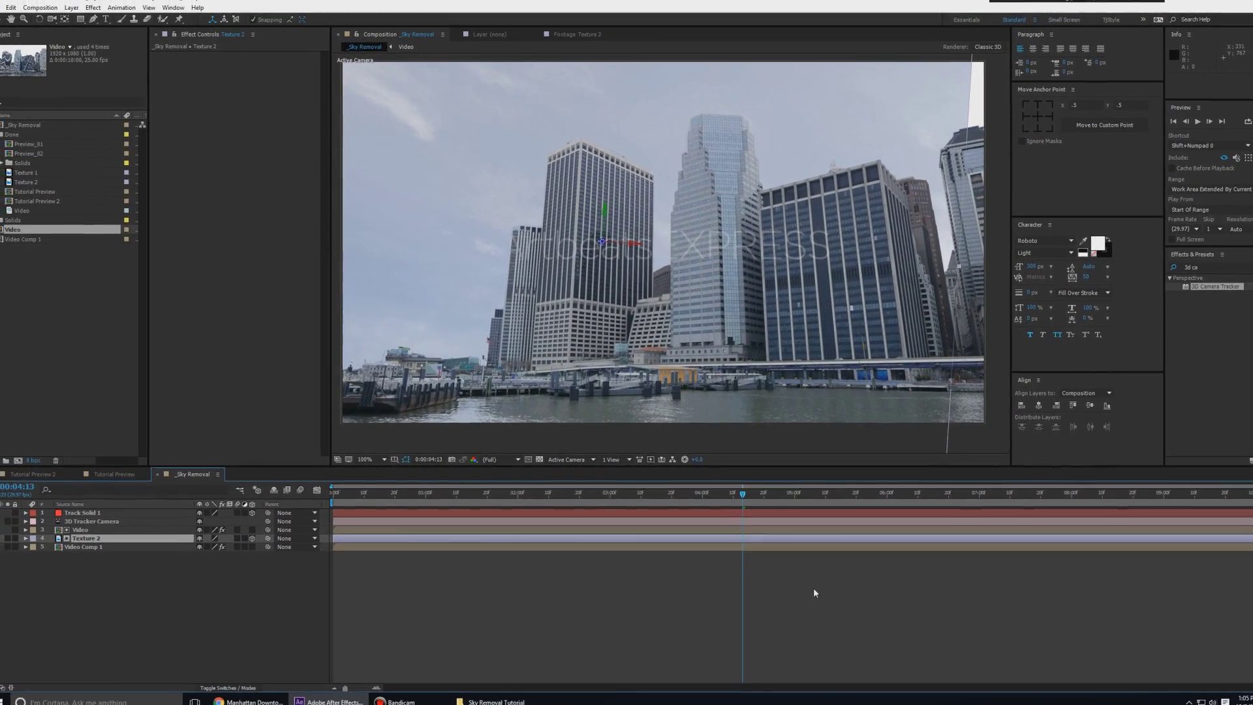
key(space)
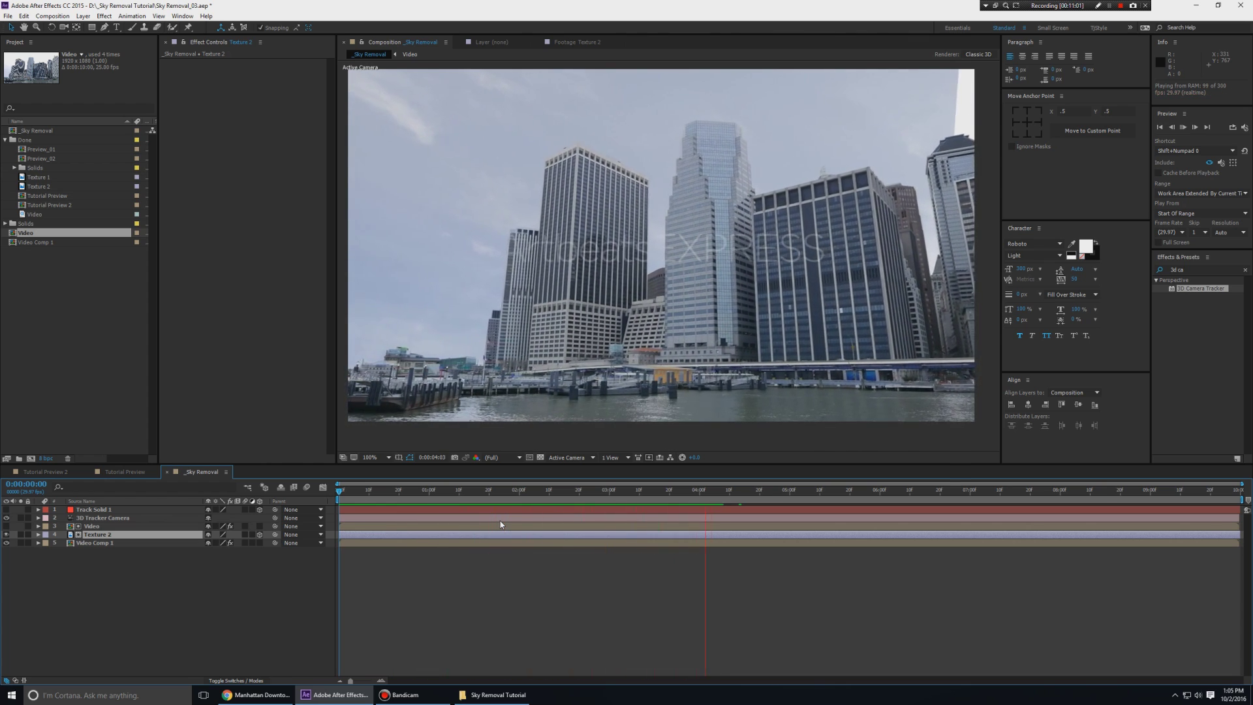
Step: Stop the preview and check Texture 2's plane outline and opacity at different zoom levels
click(512, 488)
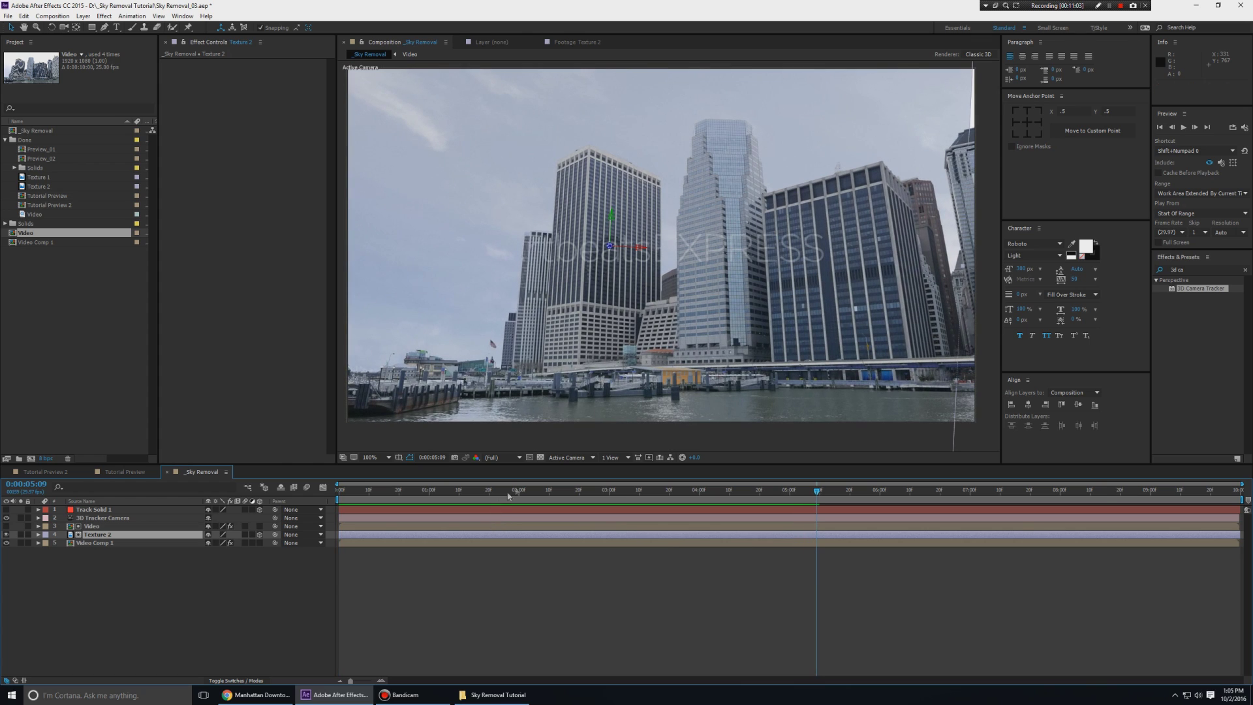
key(comma)
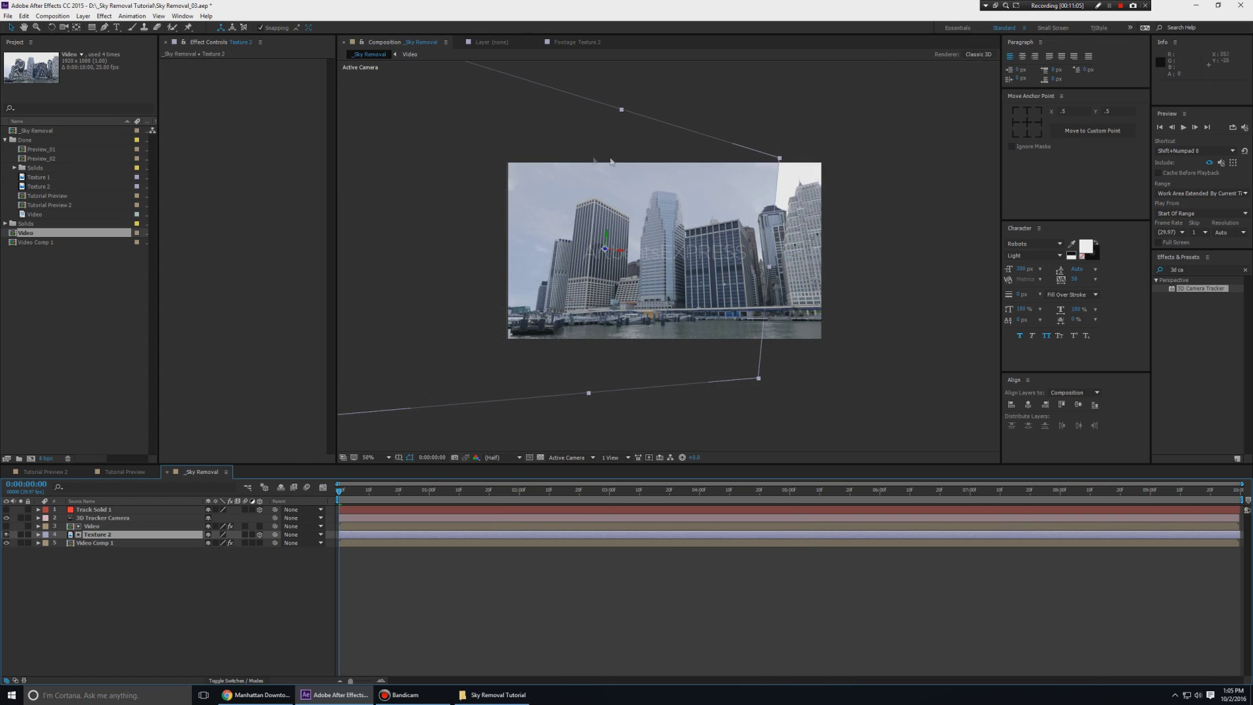
key(space)
key(space)
key(period)
key(comma)
key(period)
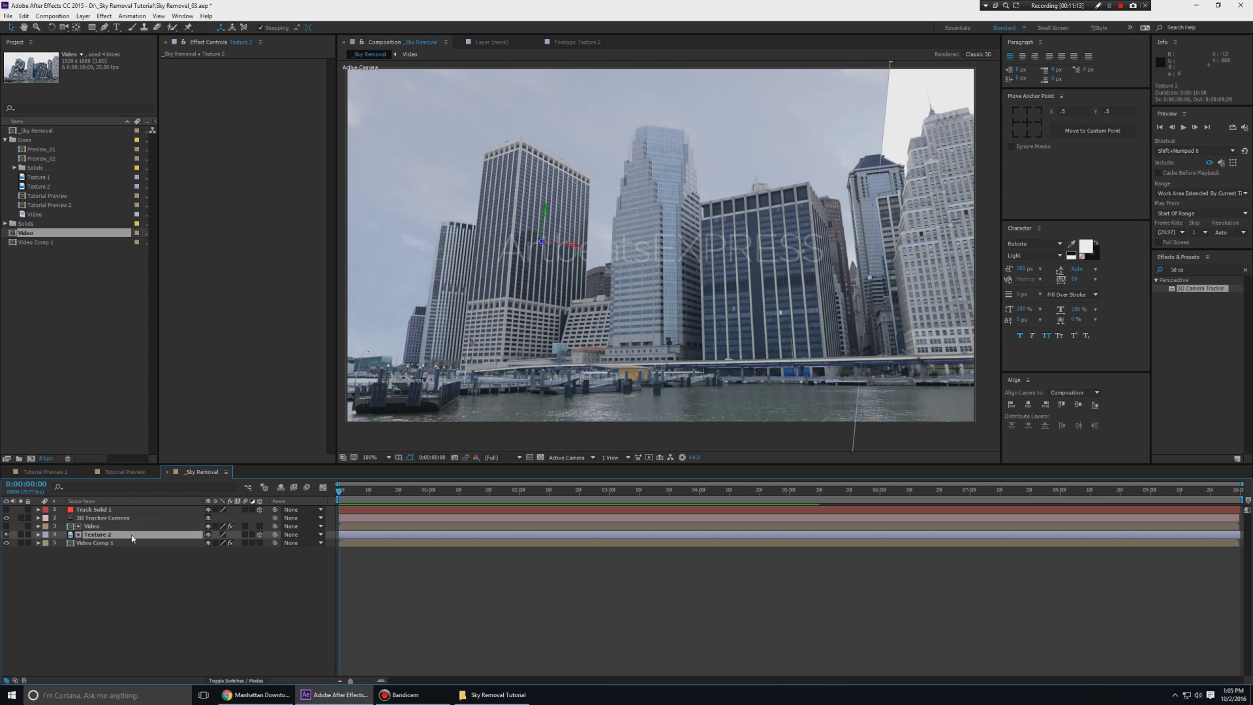
key(t)
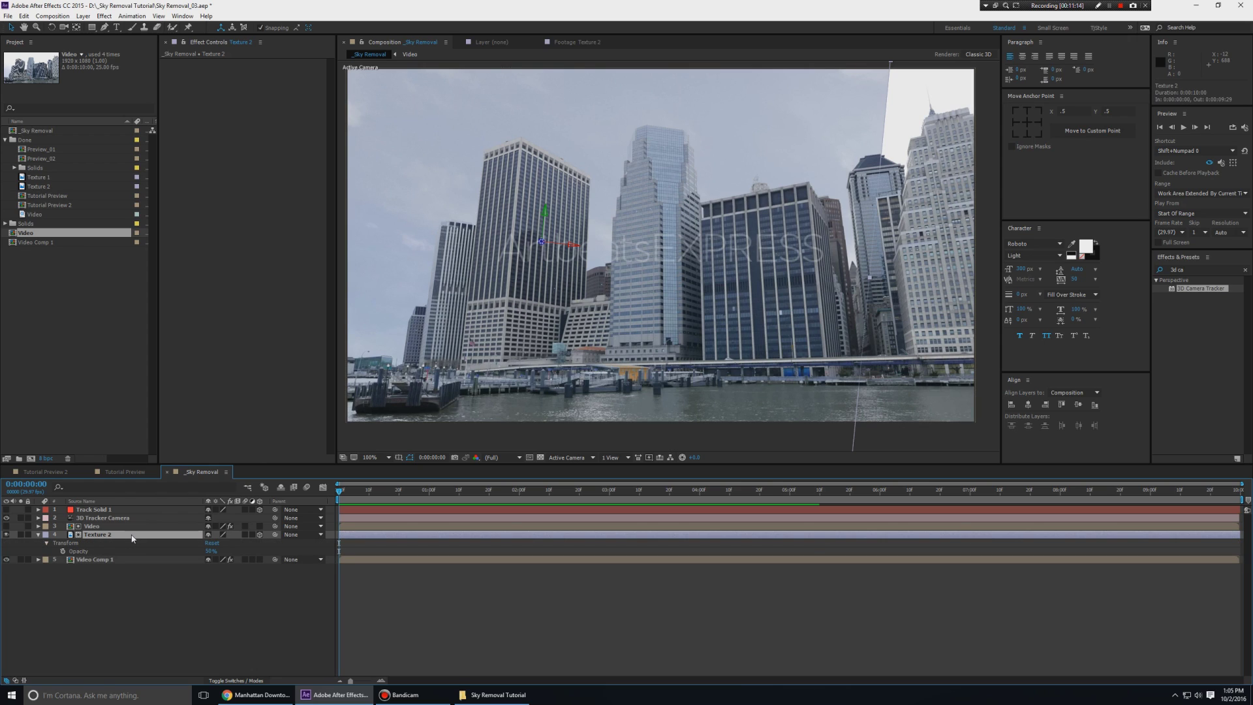
key(t)
Step: Move the Texture 2 plane to the right and check it zoomed out
drag(632, 197, 701, 171)
key(w)
key(comma)
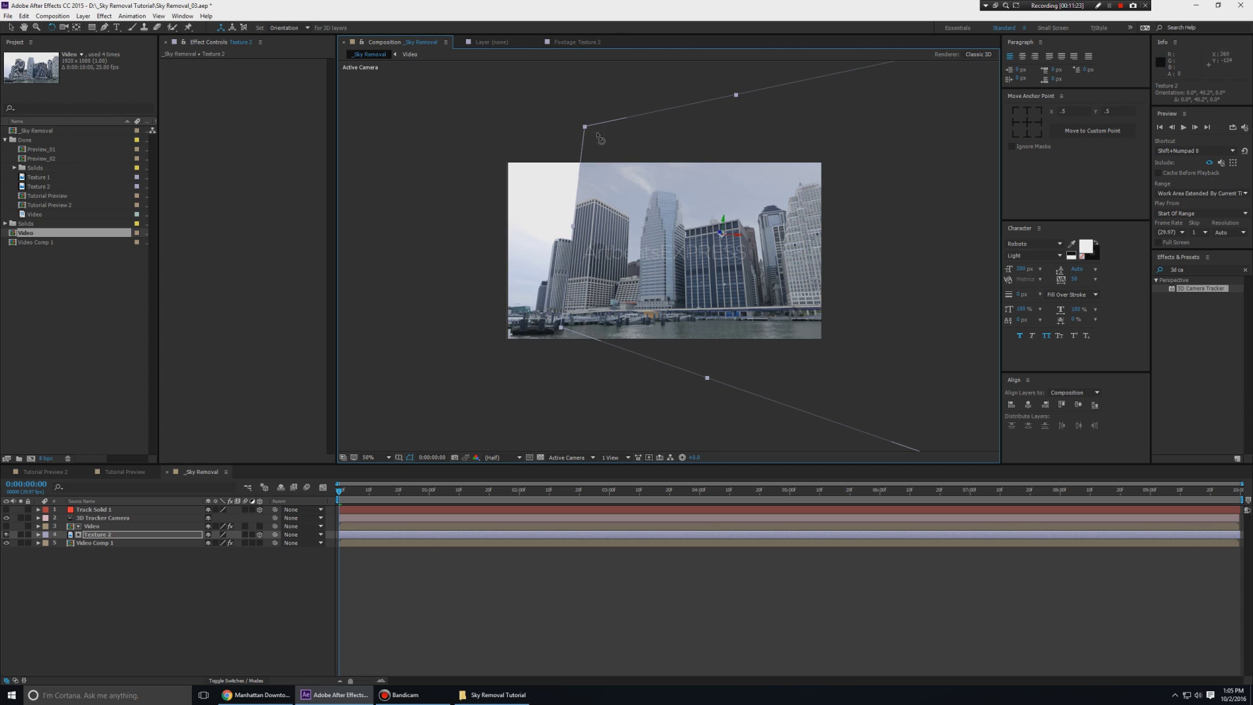
key(period)
key(v)
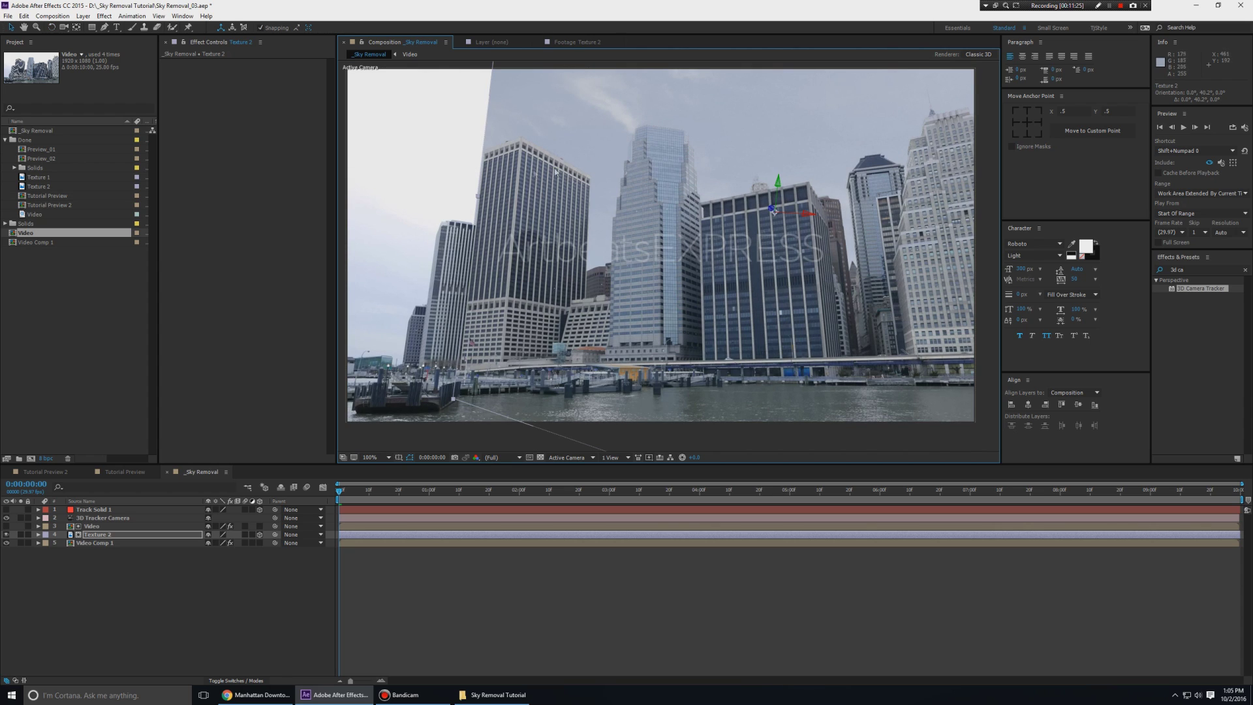
scroll(515, 147, up, 3)
Step: Tilt and swing the Texture 2 plane in 3D to angle it along the skyline
key(w)
drag(509, 99, 491, 130)
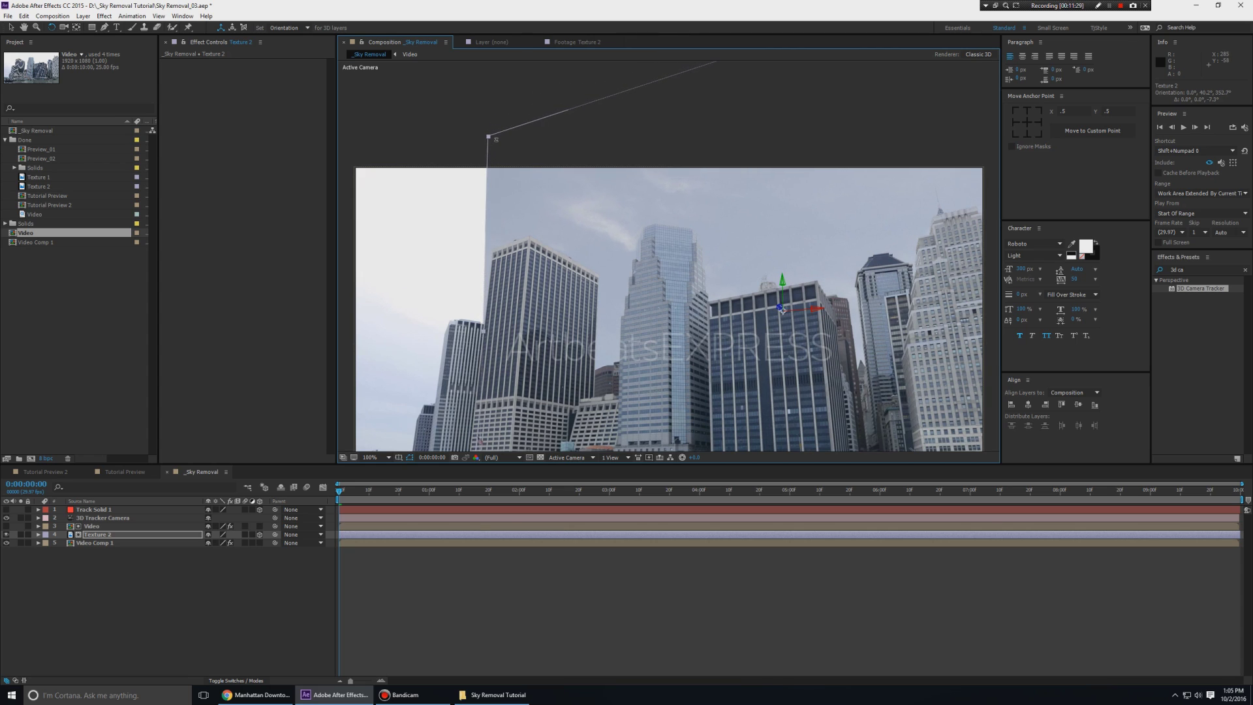
key(comma)
drag(765, 248, 703, 223)
key(v)
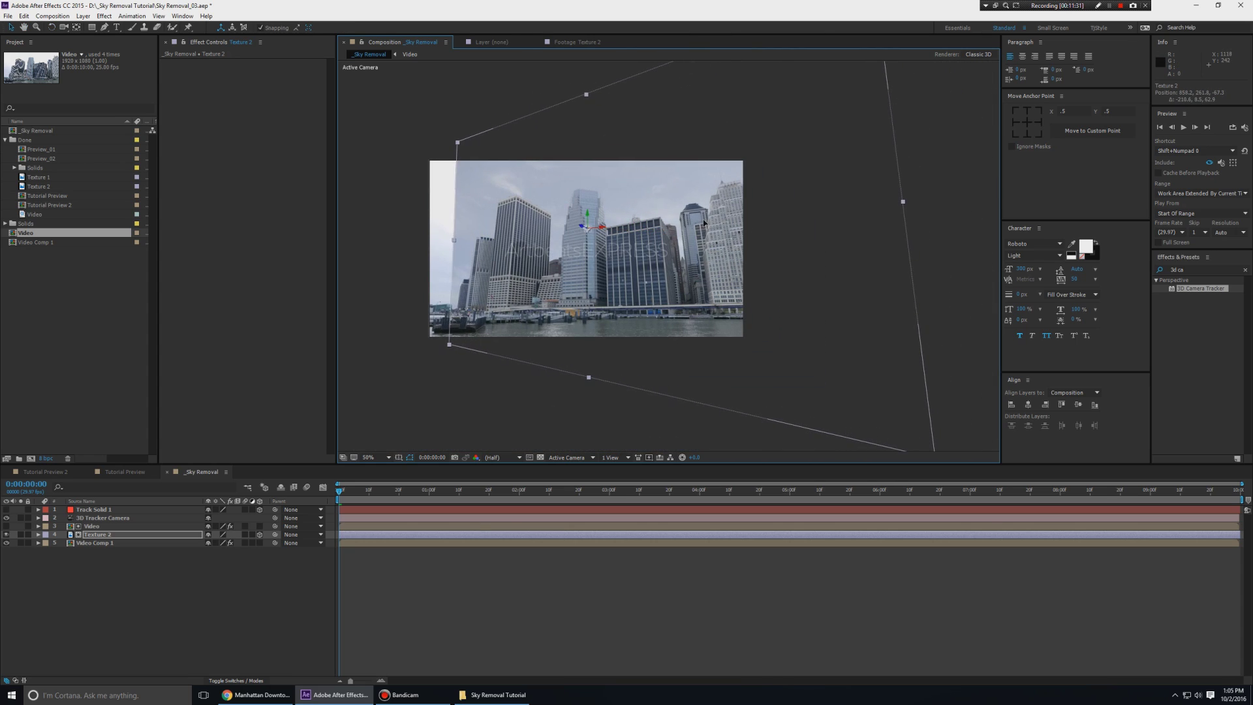
key(w)
drag(595, 220, 590, 215)
Step: Inspect the placed plane at 0:00:02:24 in full-size and zoomed-out views
key(slash)
drag(612, 160, 750, 197)
key(comma)
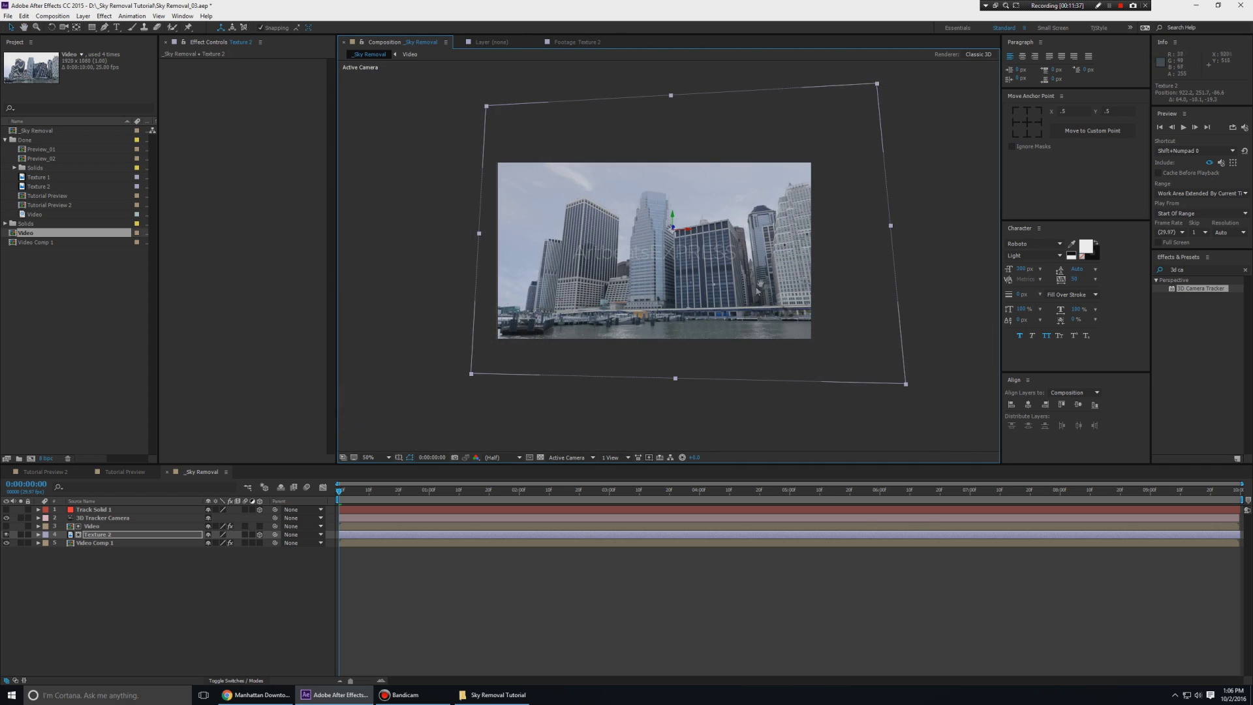
key(v)
drag(413, 491, 1238, 492)
key(period)
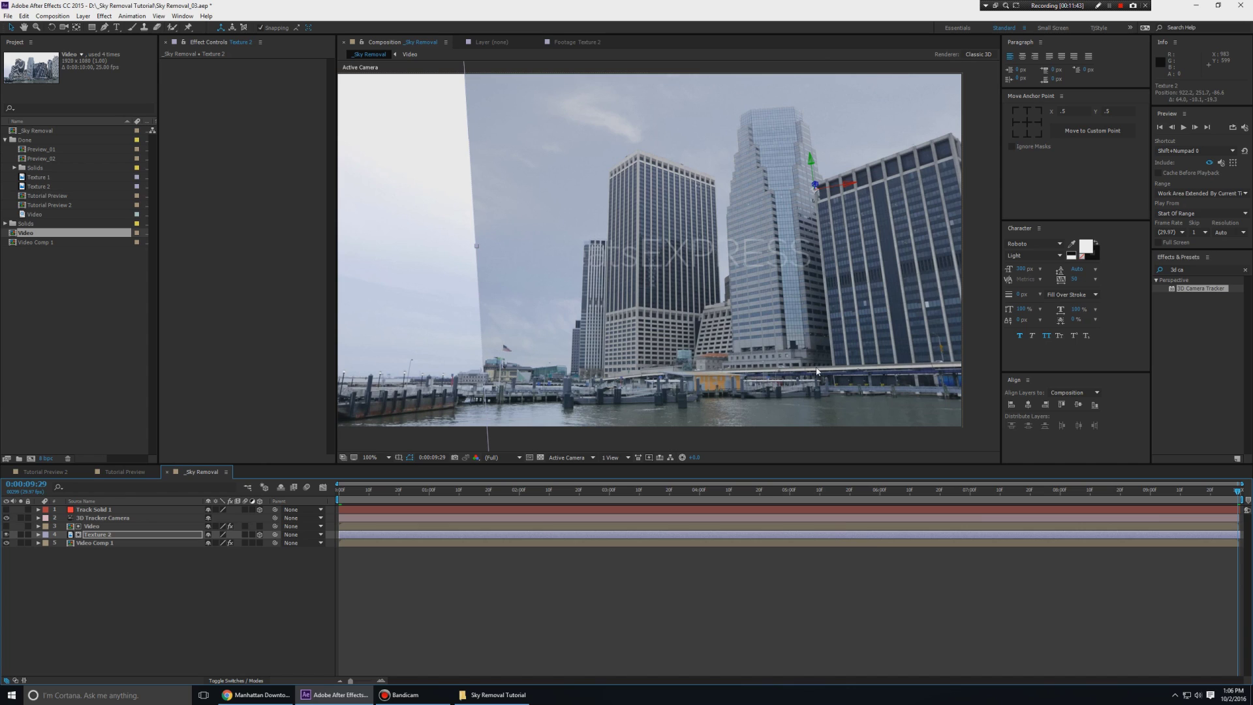
Step: Slide the Texture 2 plane left and check it at the first frame and 0:00:09:01
key(comma)
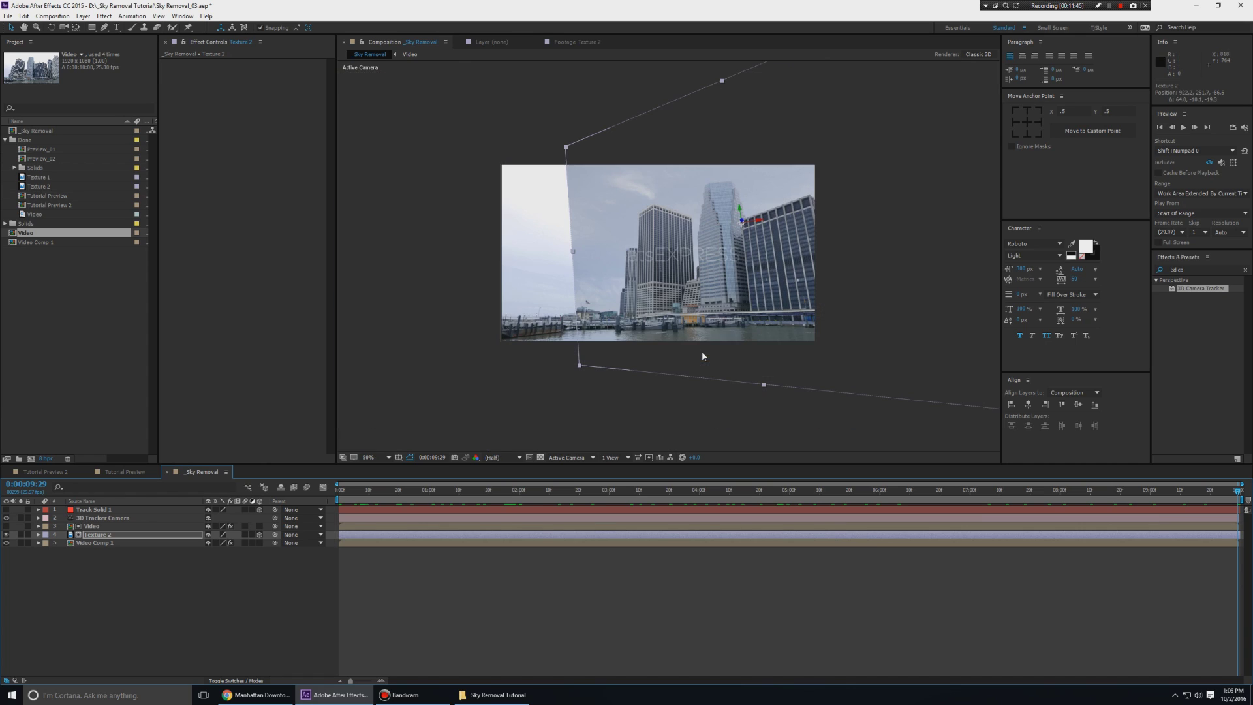
key(w)
key(v)
drag(902, 243, 822, 232)
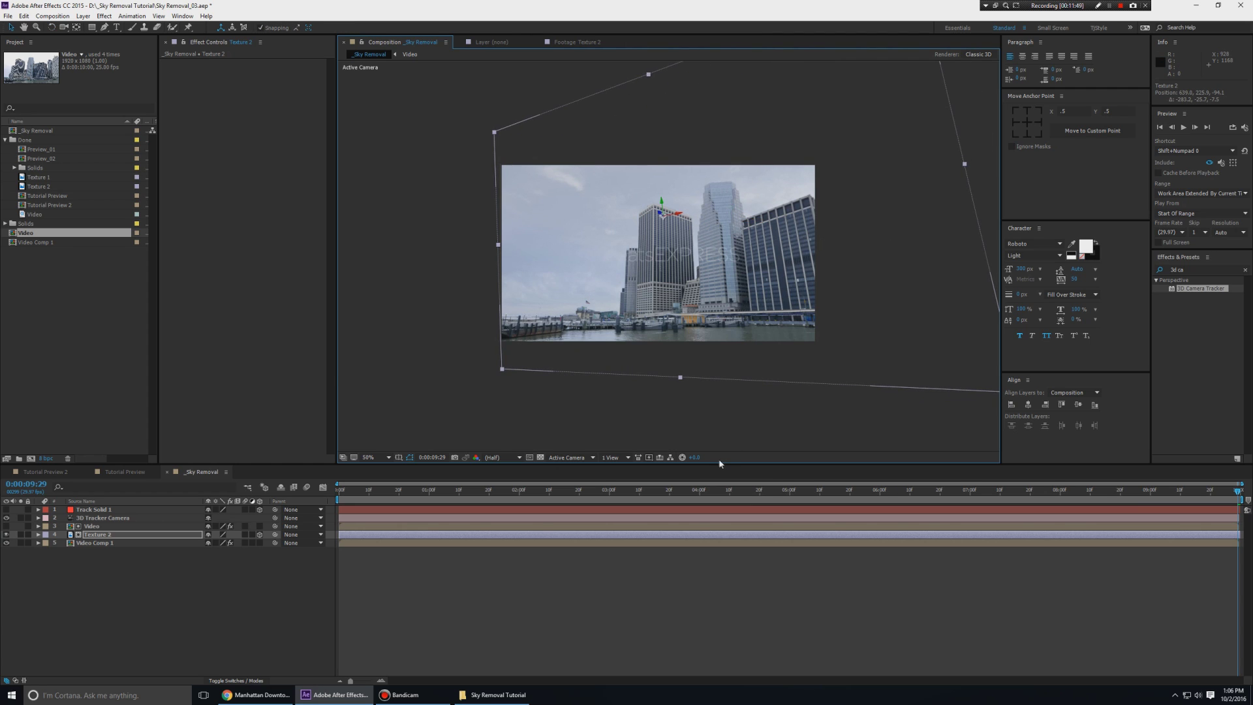
key(Home)
key(period)
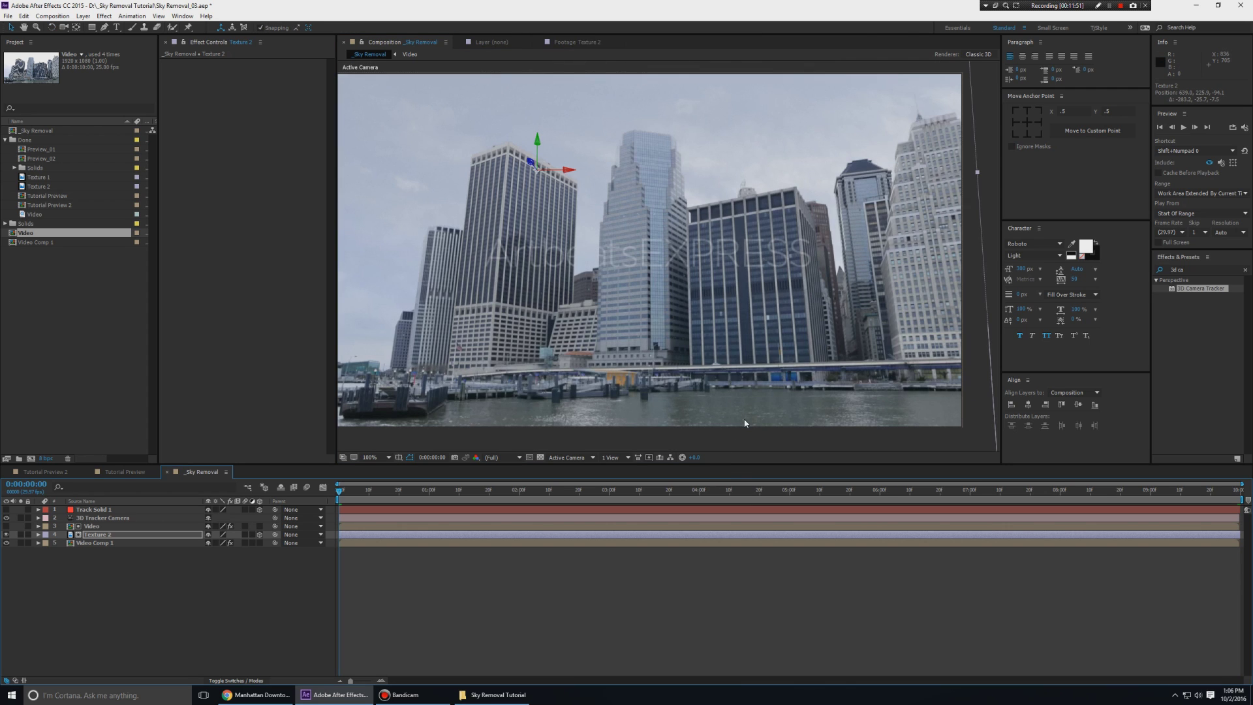
drag(654, 291, 672, 292)
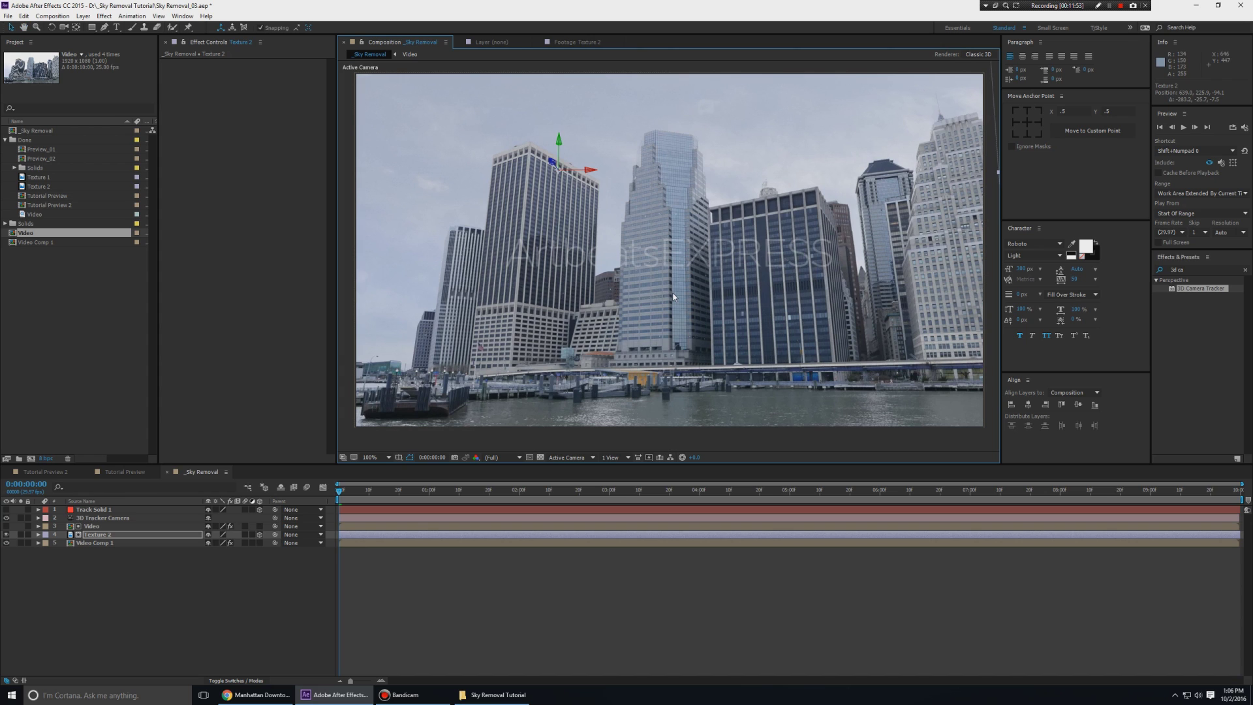
key(comma)
key(period)
drag(348, 492, 1153, 494)
Step: Slide the plane right at the last frame, then play the Tutorial Preview composition
key(End)
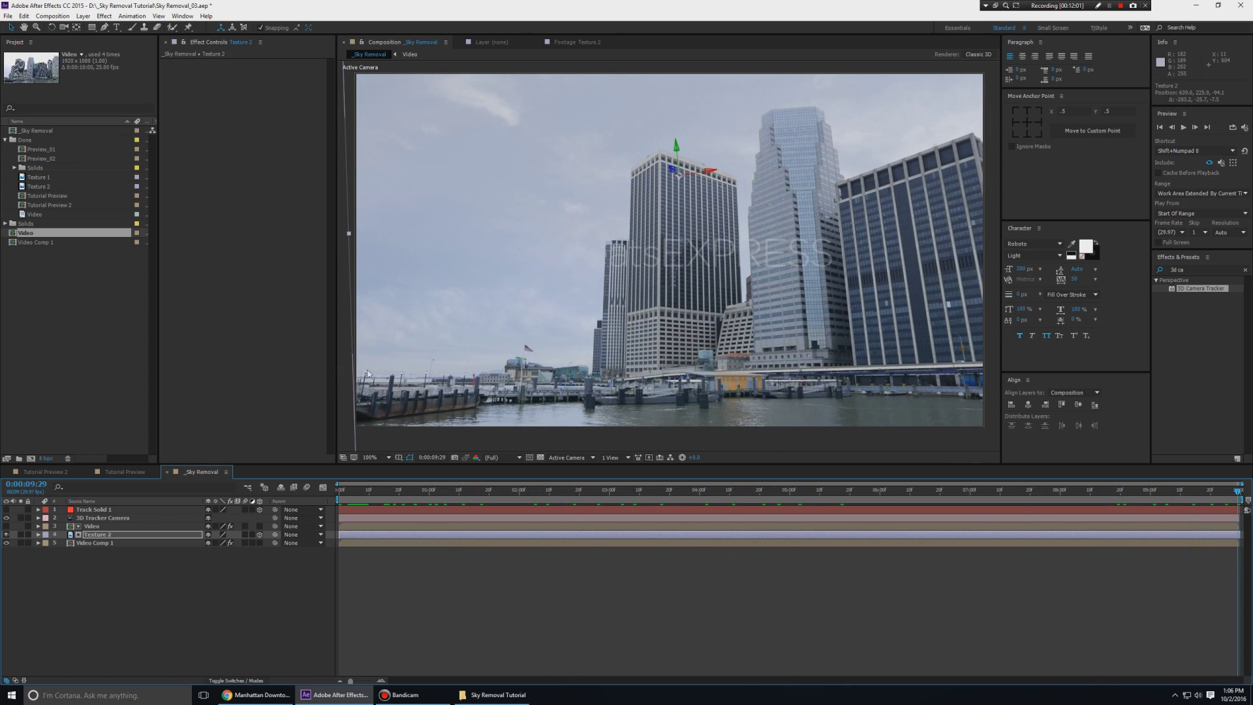
key(comma)
key(period)
key(comma)
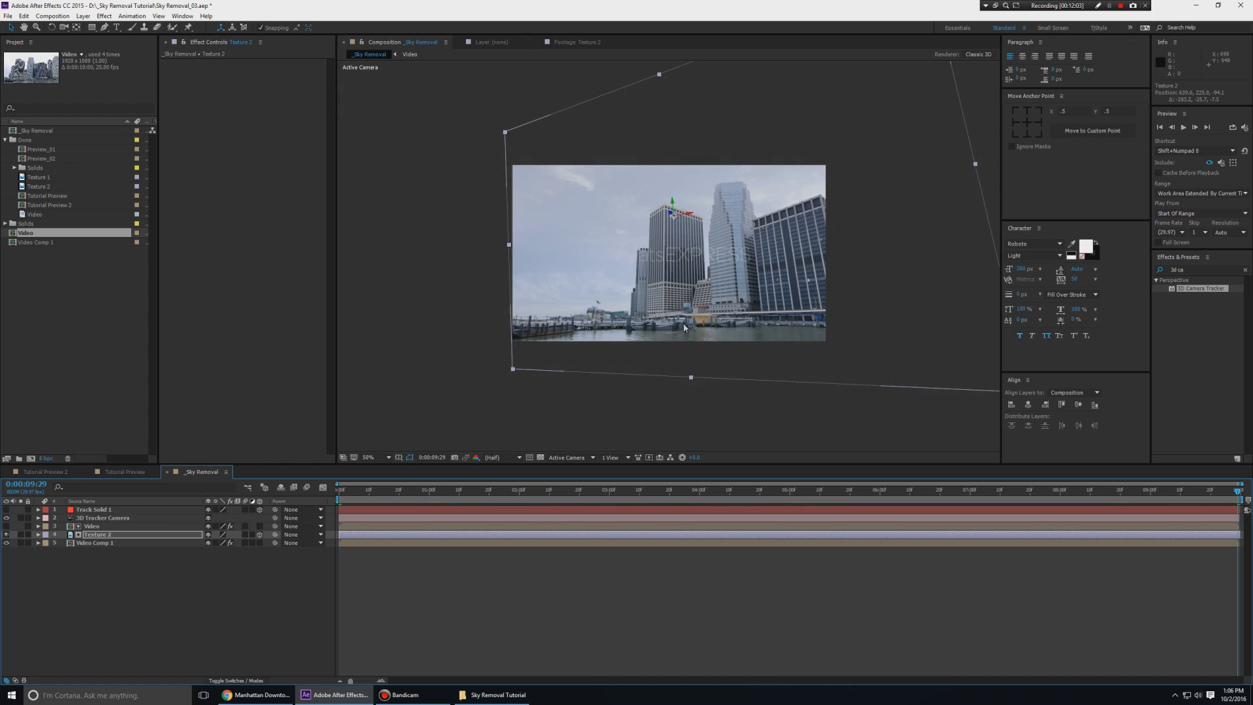
drag(761, 280, 836, 276)
key(period)
key(comma)
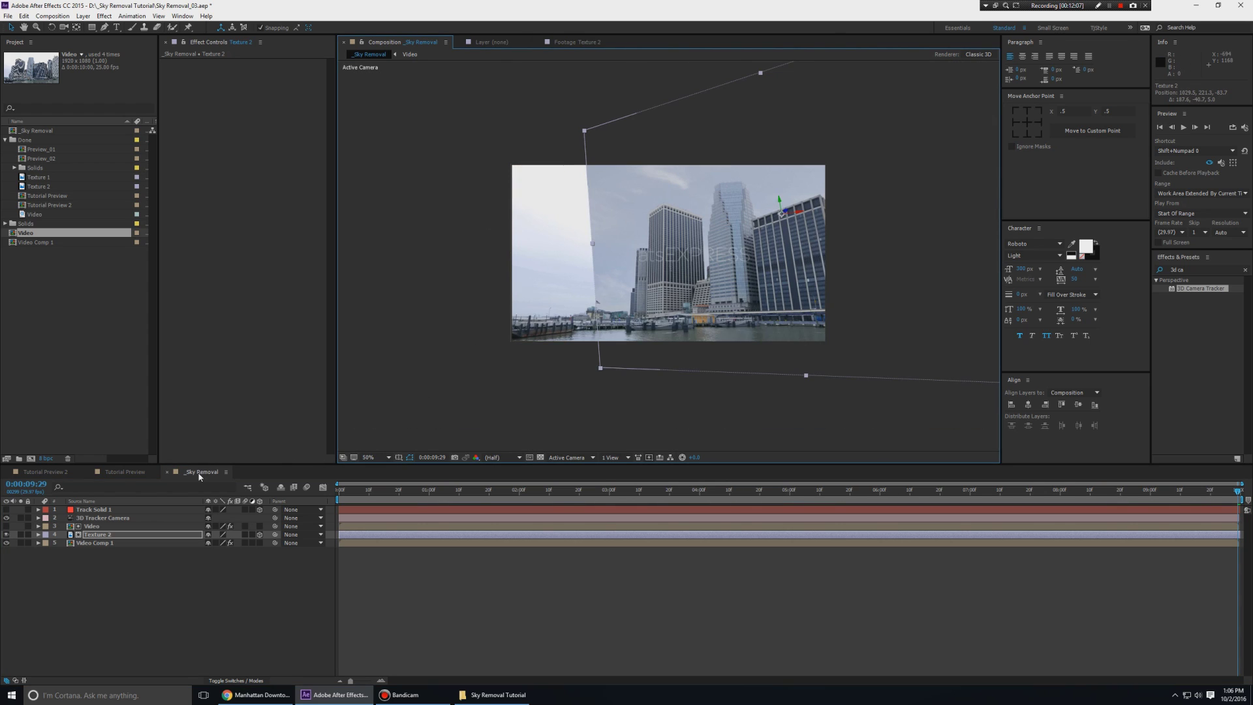
key(shift+comma)
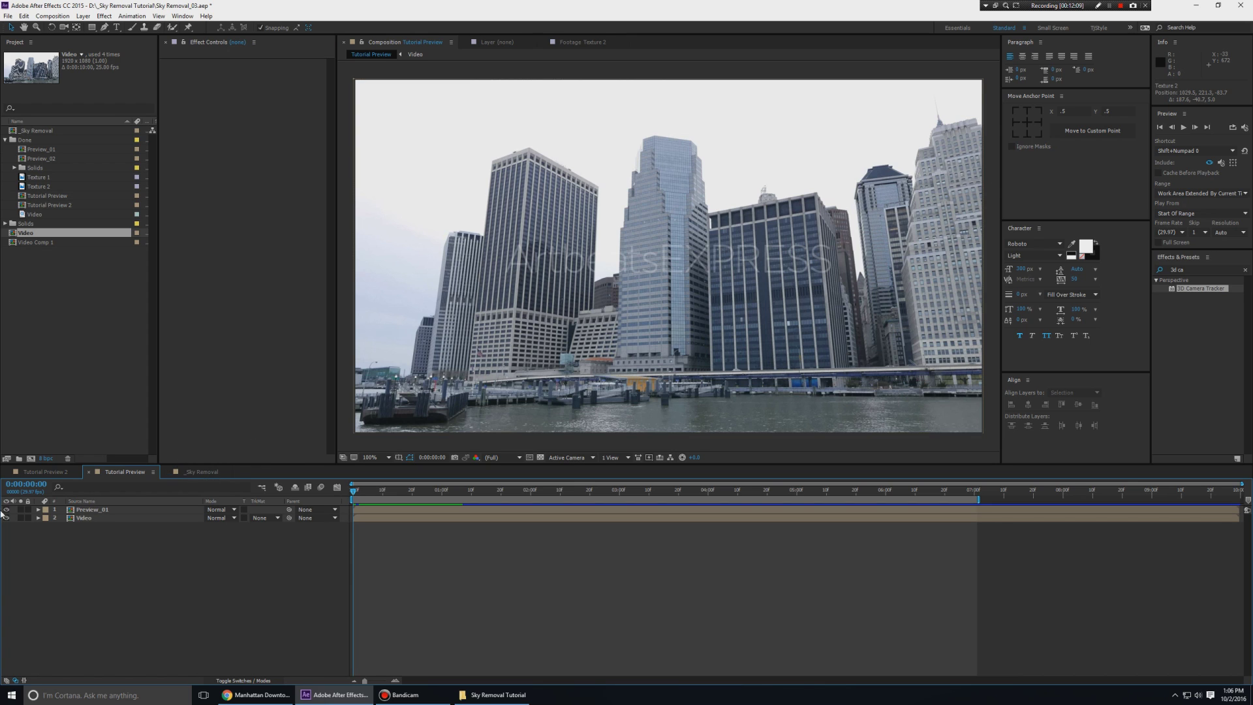
key(space)
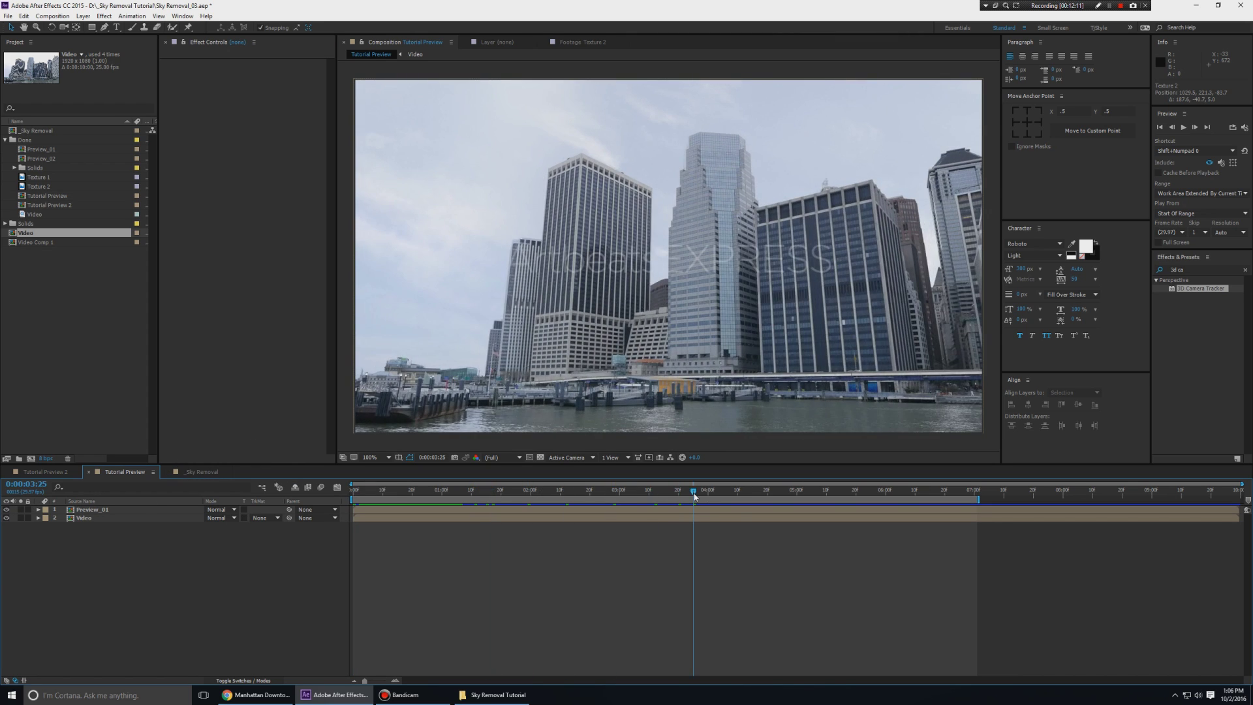
Step: Back in _Sky Removal, duplicate Texture 2 and move and rotate the copy into place
click(195, 471)
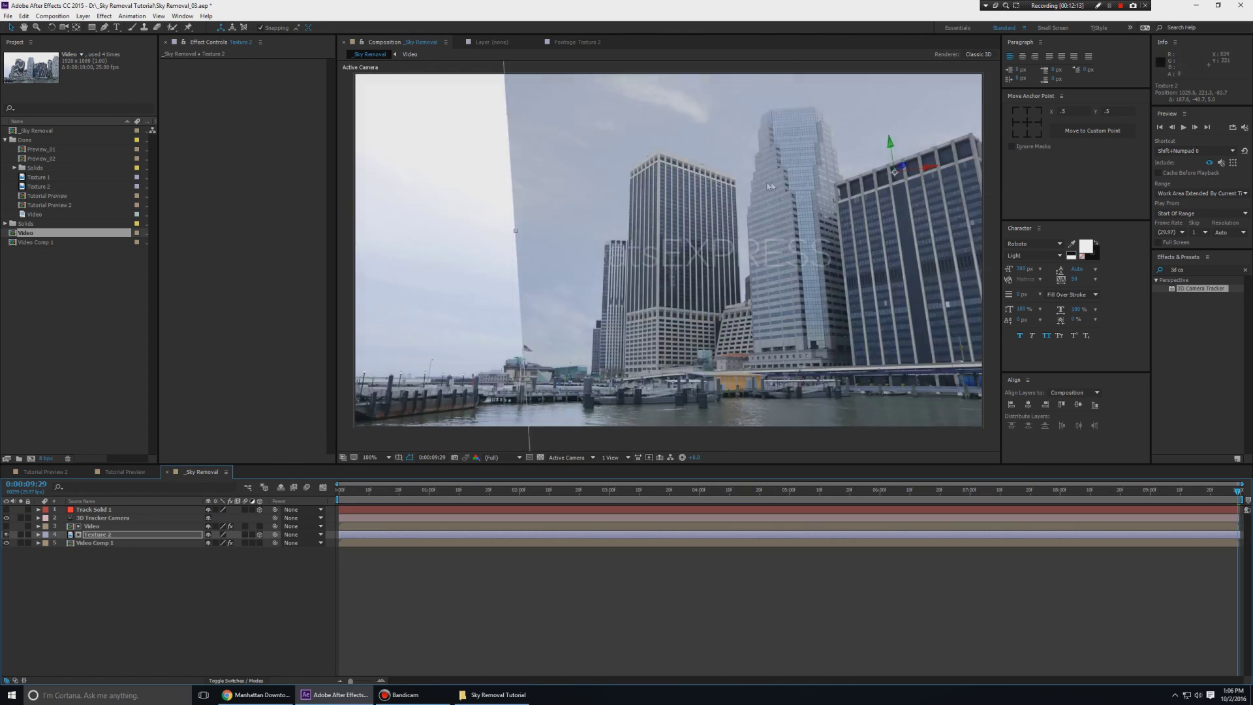
key(ctrl+d)
key(ctrl+bracketright)
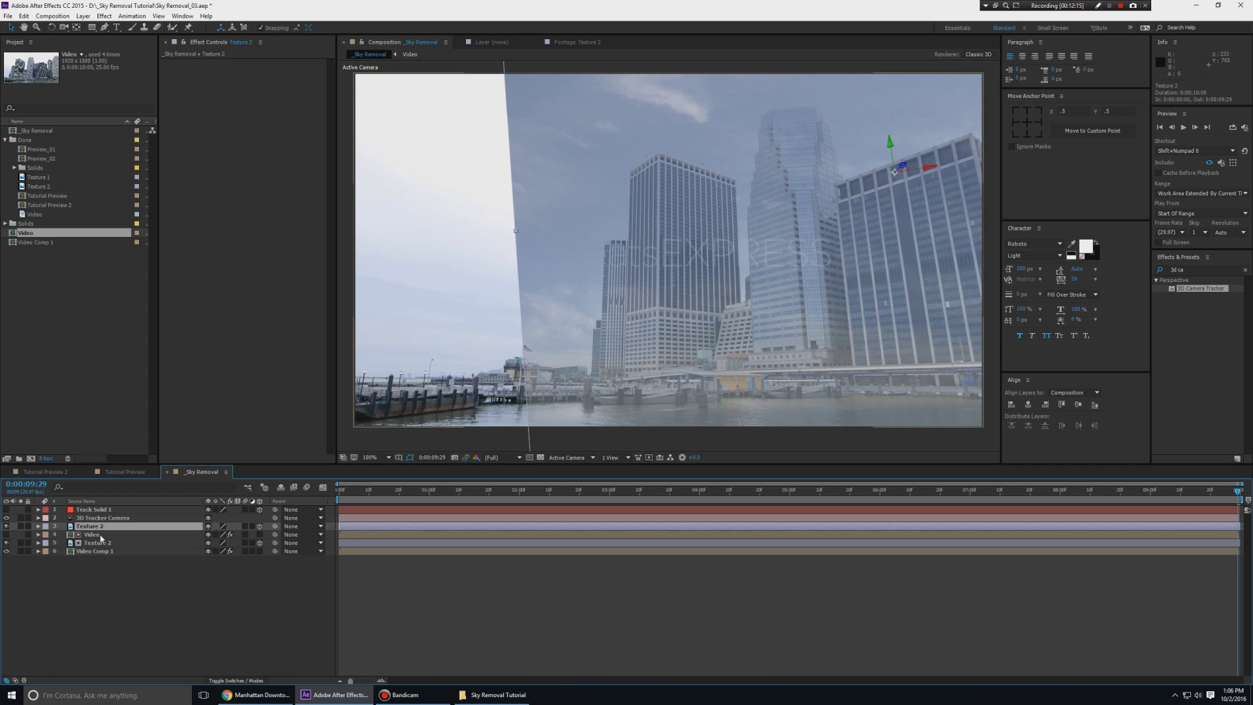
key(comma)
drag(867, 232, 503, 246)
key(w)
drag(450, 214, 466, 214)
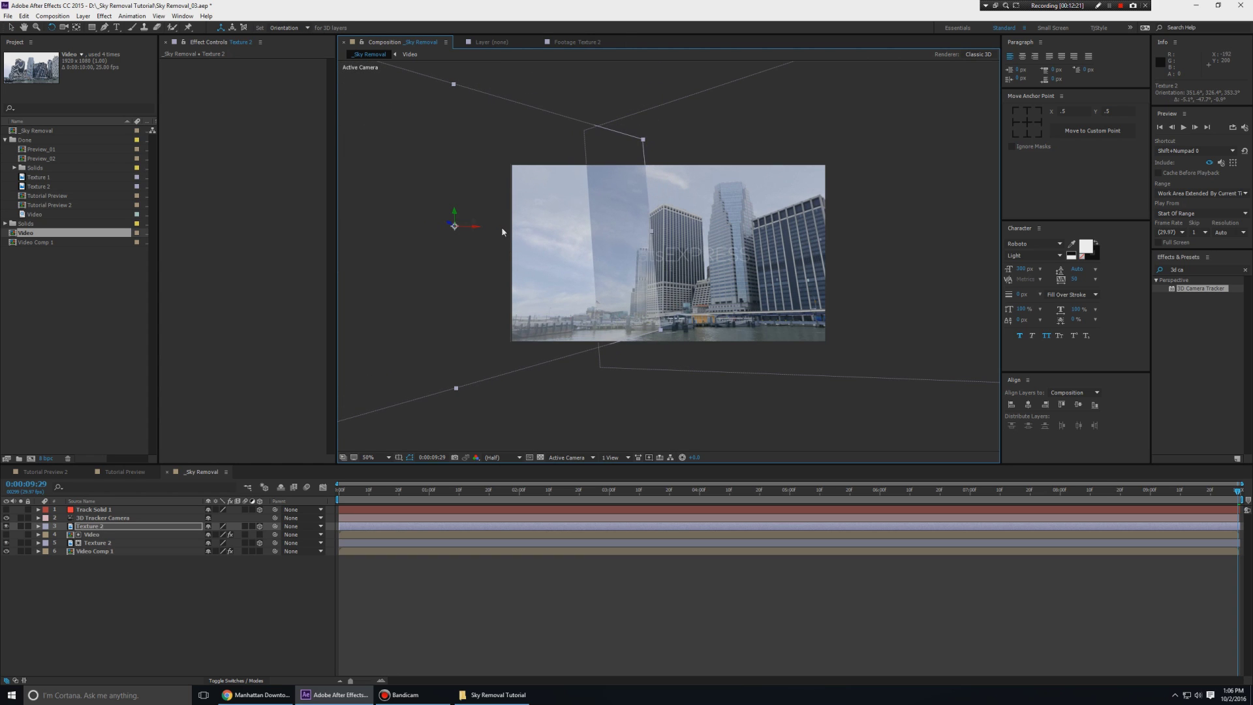
key(v)
drag(557, 245, 523, 251)
key(/)
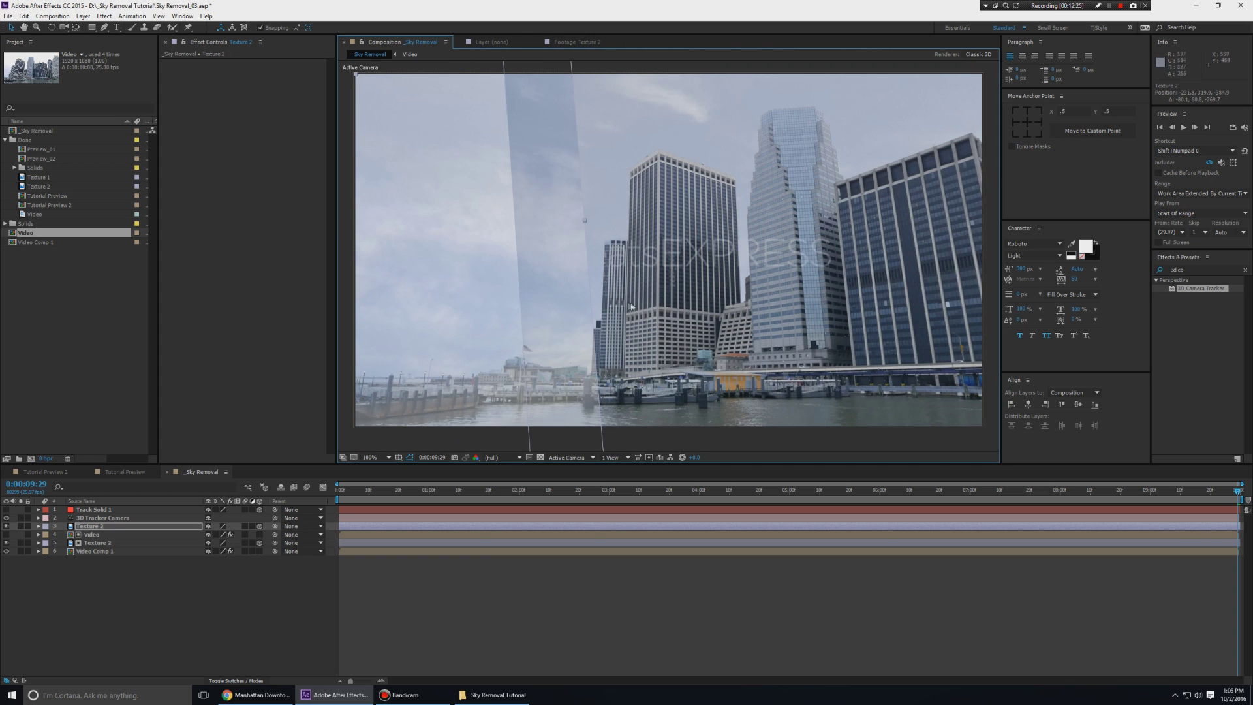
Step: Select both Texture 2 layers, confirm their 50% opacity, then deselect them
ctrl+click(98, 543)
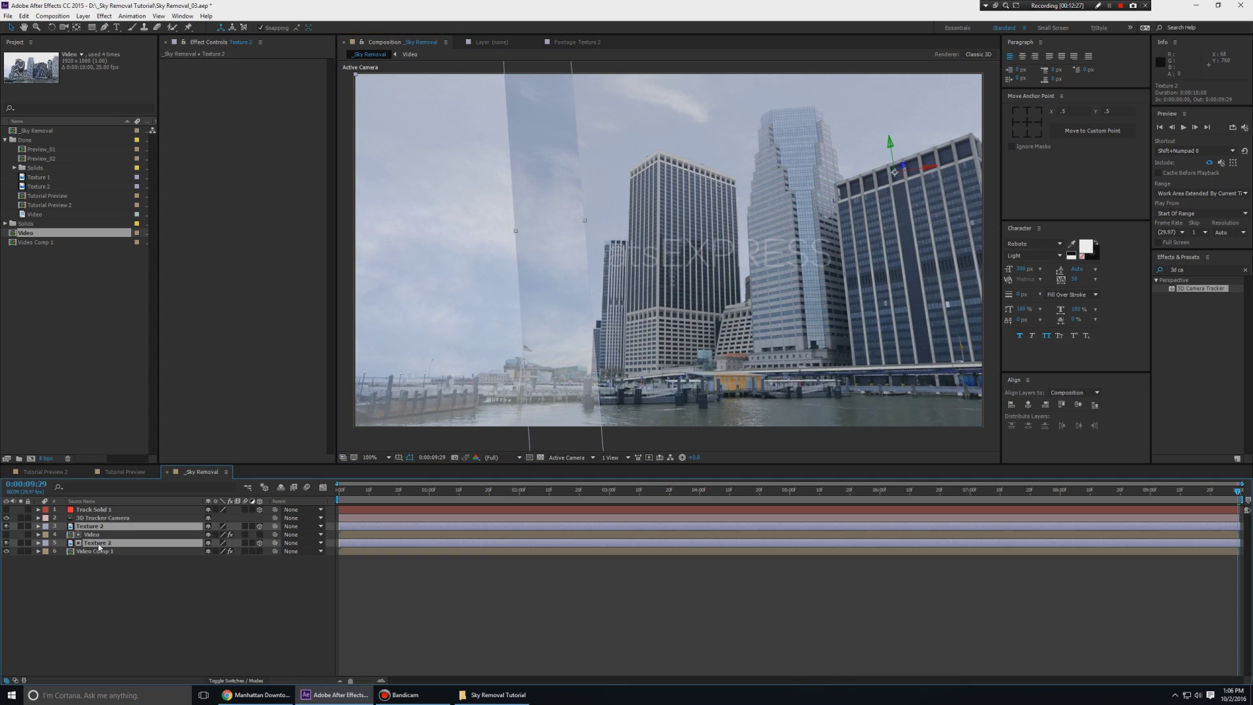
key(t)
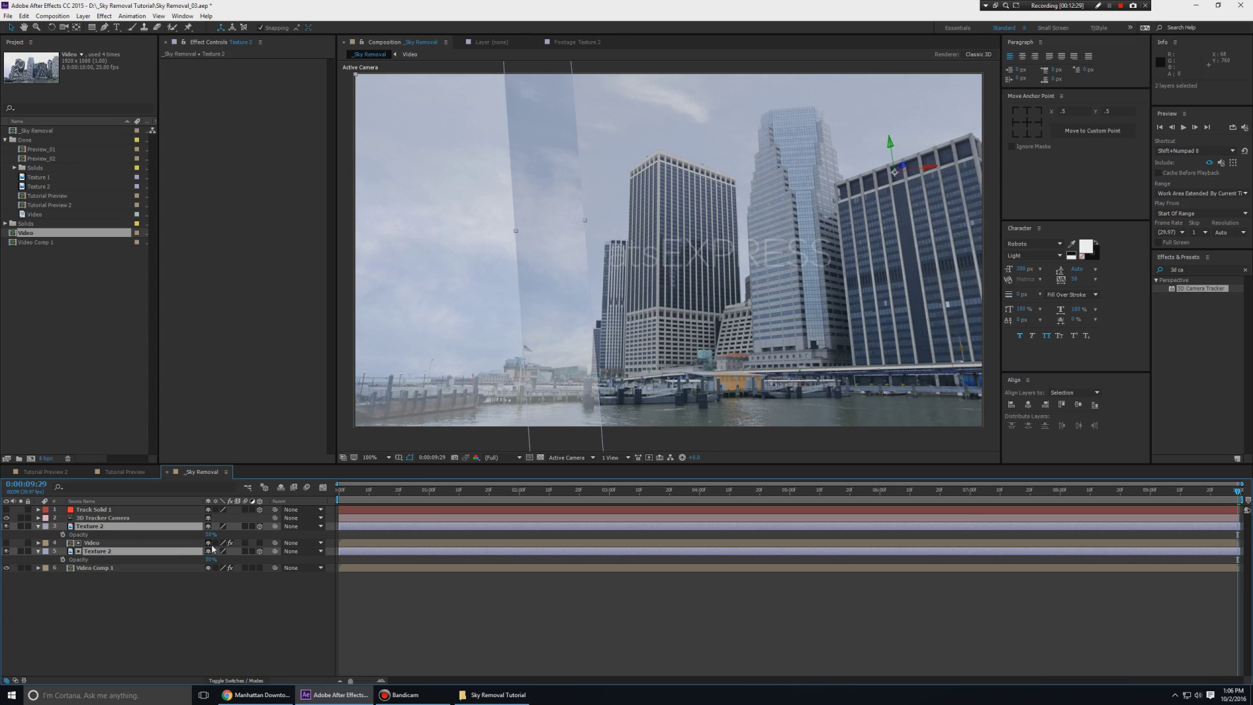
scroll(551, 296, down, 3)
scroll(546, 295, up, 5)
scroll(546, 295, down, 2)
key(t)
click(159, 601)
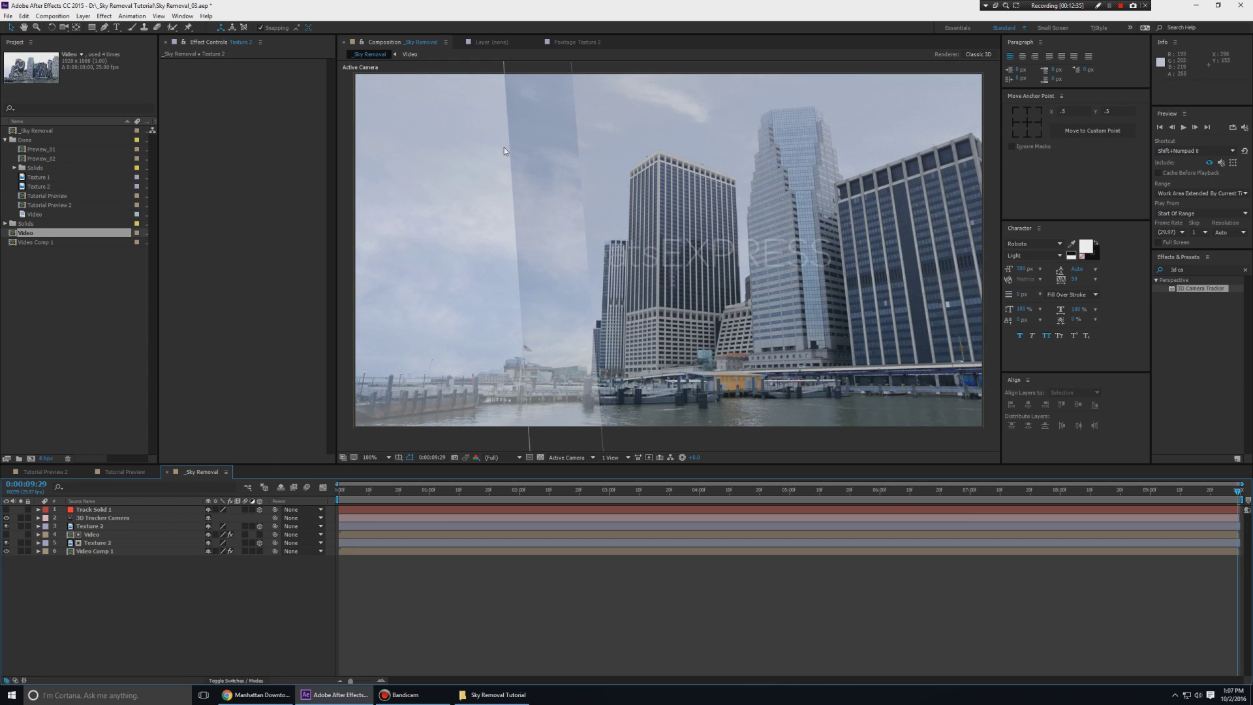
scroll(495, 199, down, 2)
Step: Draw a four-point Pen mask around the lower Texture 2 plane
click(669, 150)
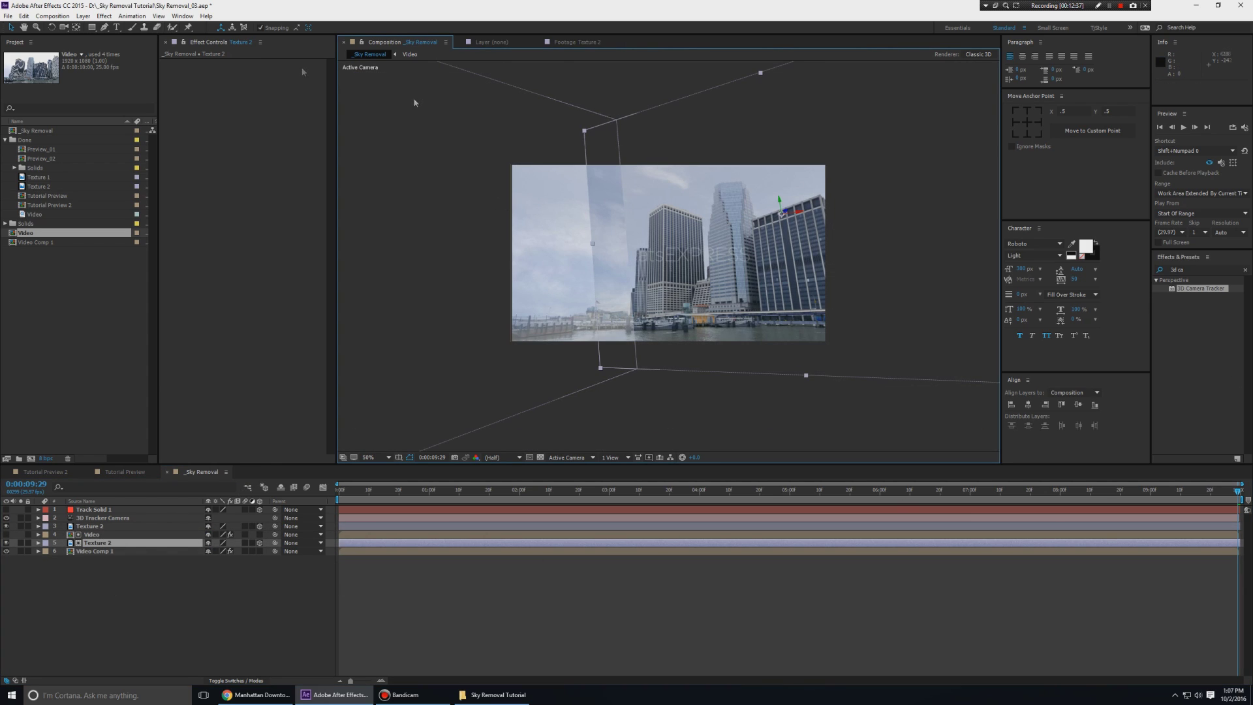
click(105, 28)
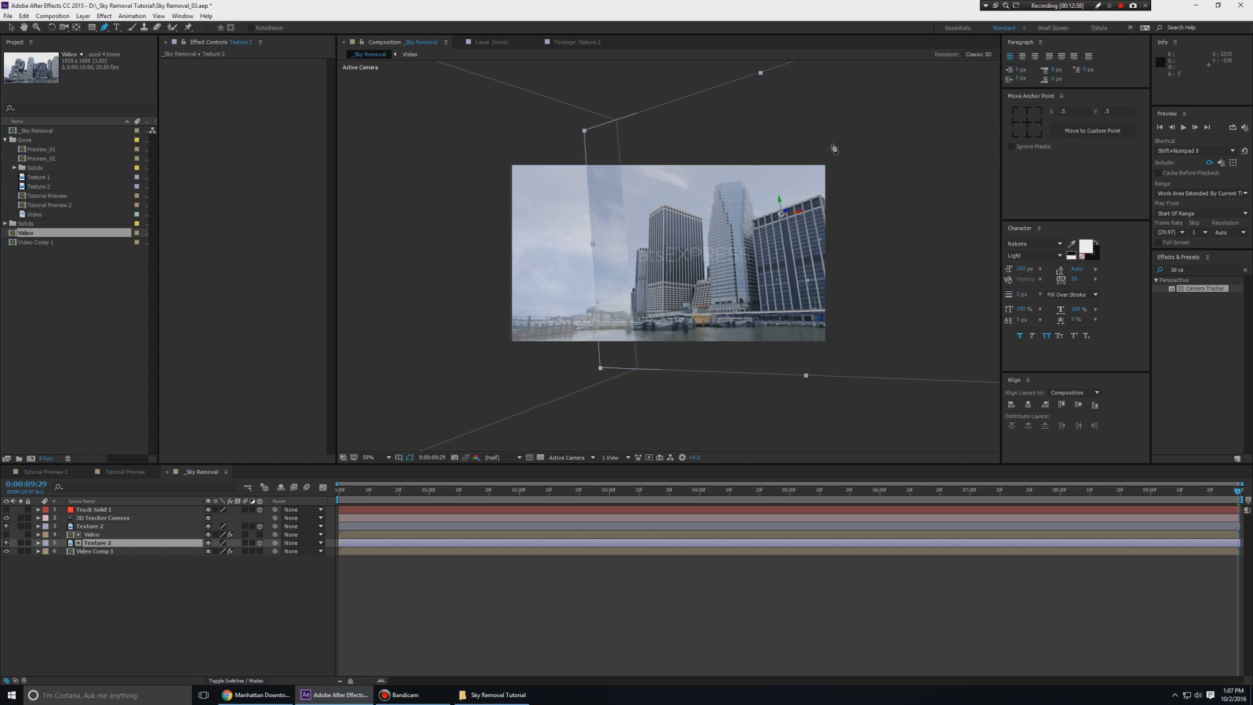
click(630, 101)
click(669, 388)
click(597, 385)
click(568, 95)
click(631, 101)
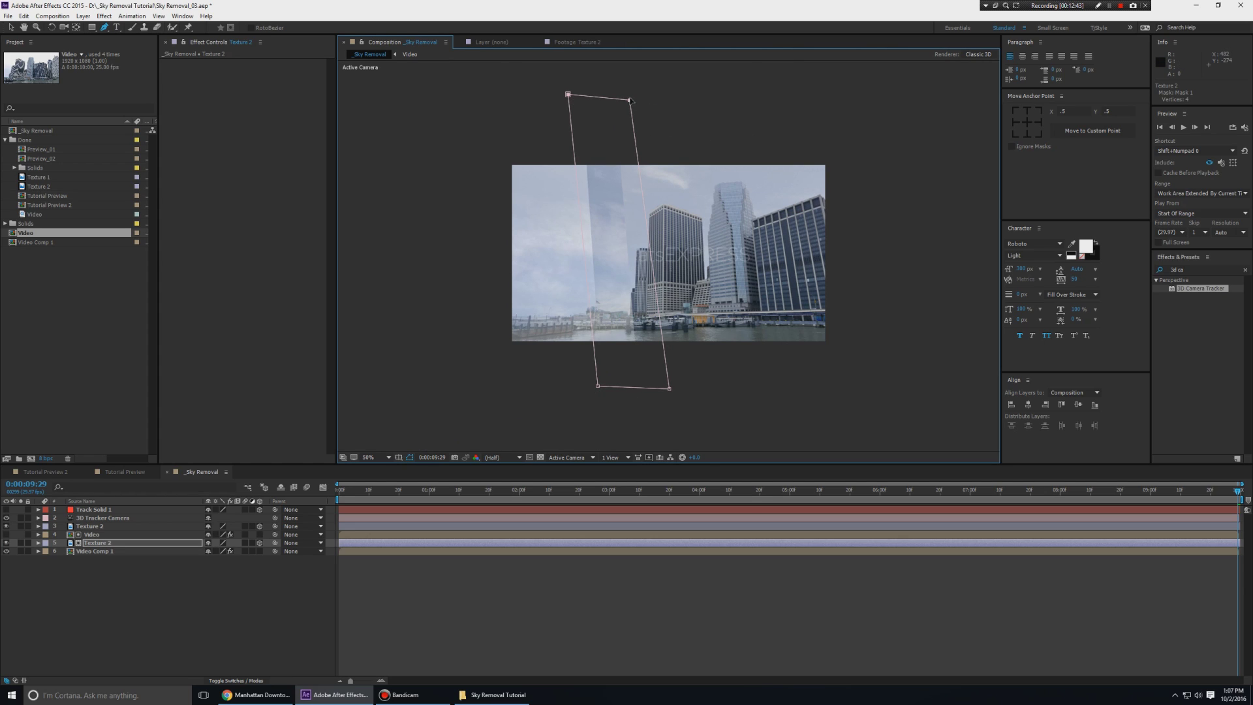
key(v)
key(slash)
Step: Invert the lower layer's Mask 1 and give it a large feather
click(113, 544)
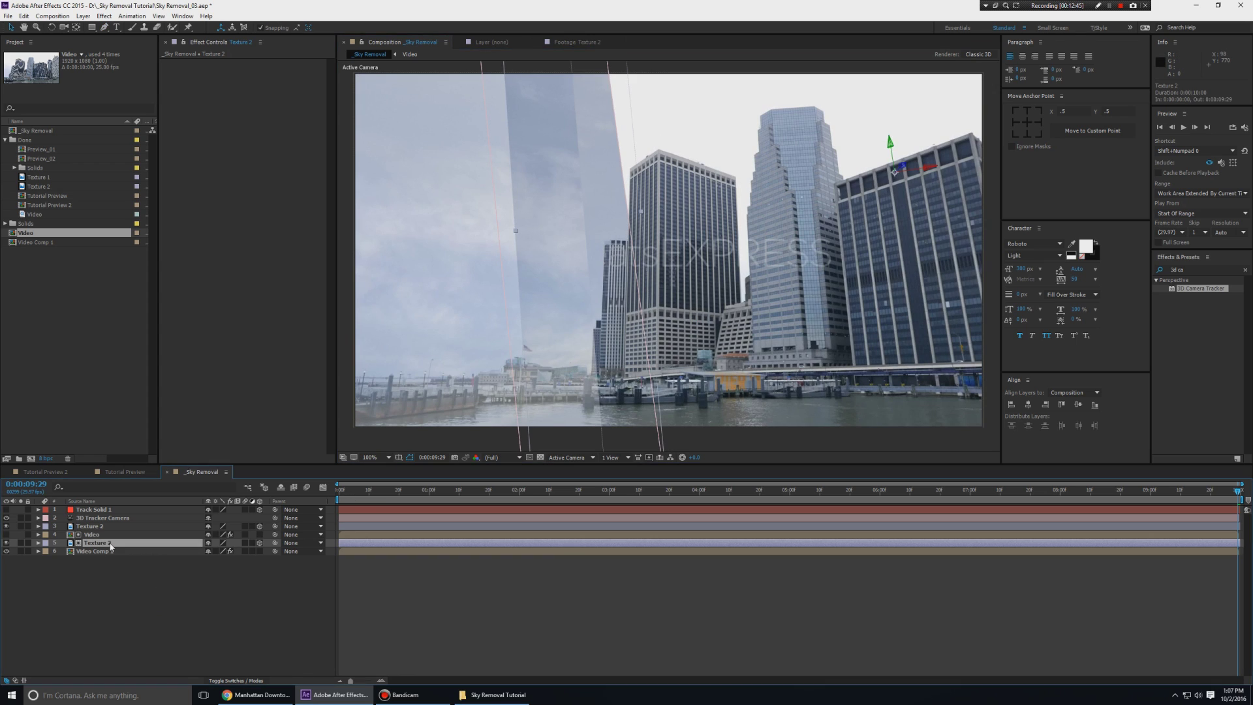
key(m)
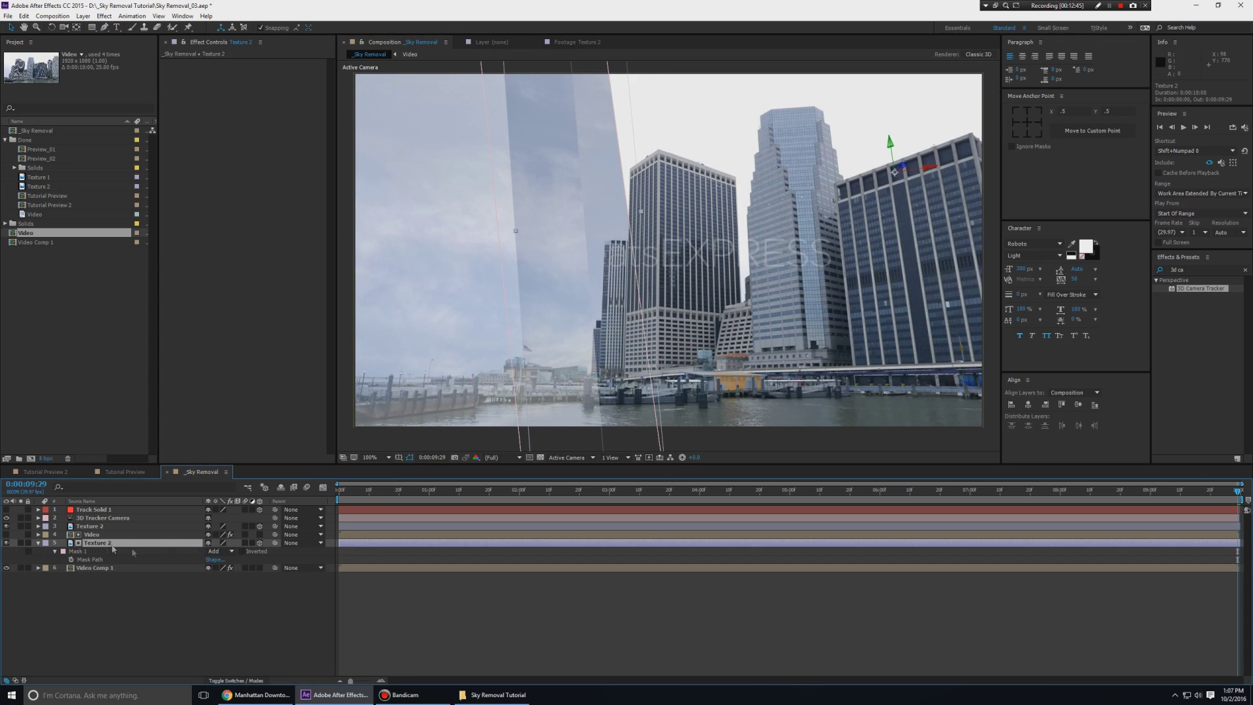
click(243, 551)
key(comma)
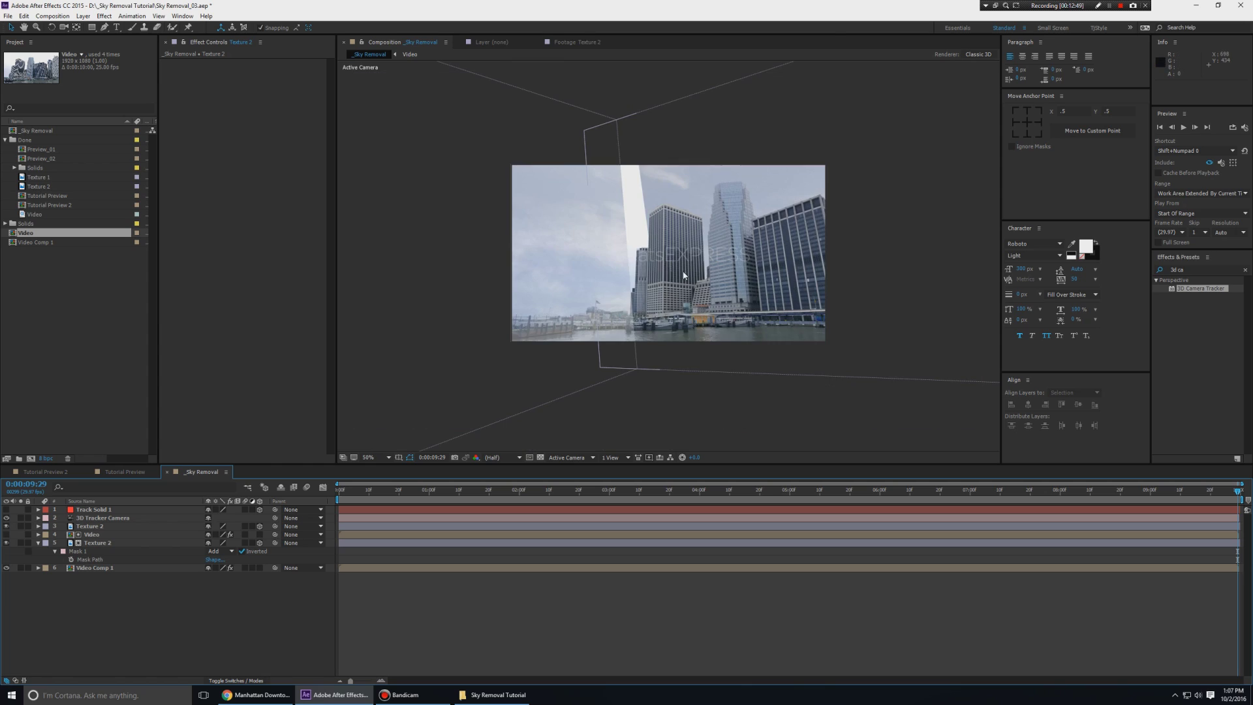
click(666, 150)
click(657, 323)
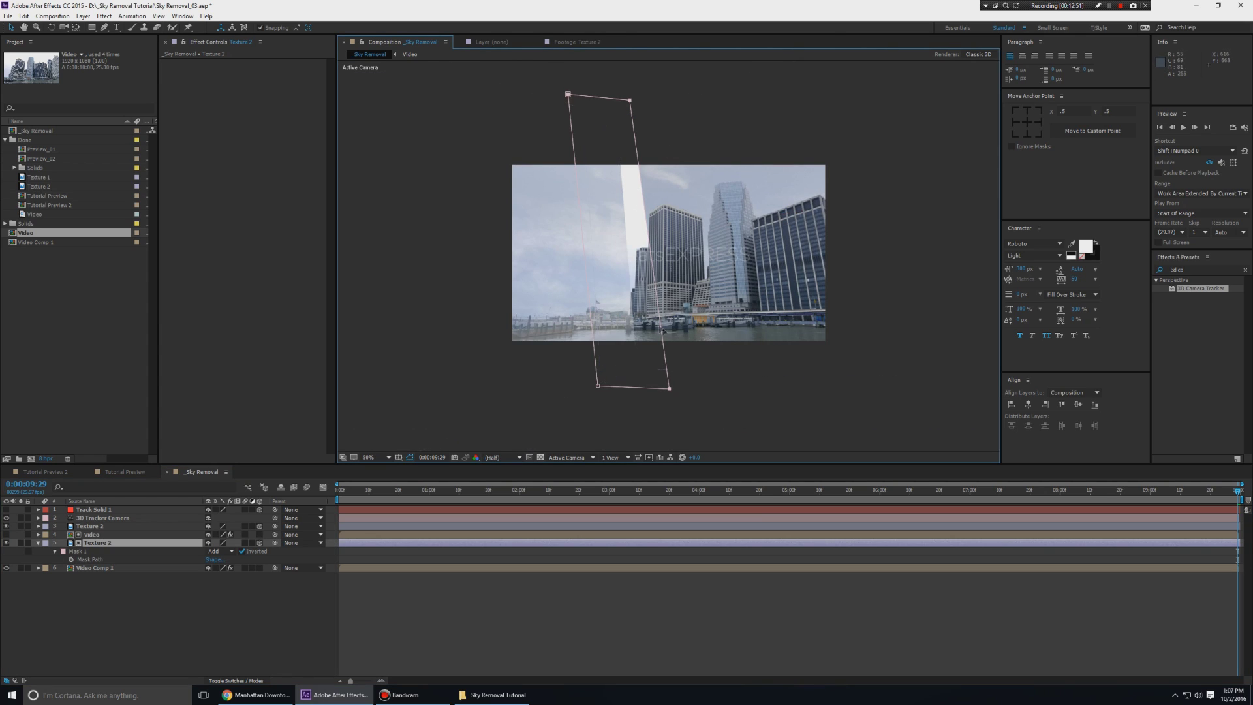
drag(658, 323, 653, 322)
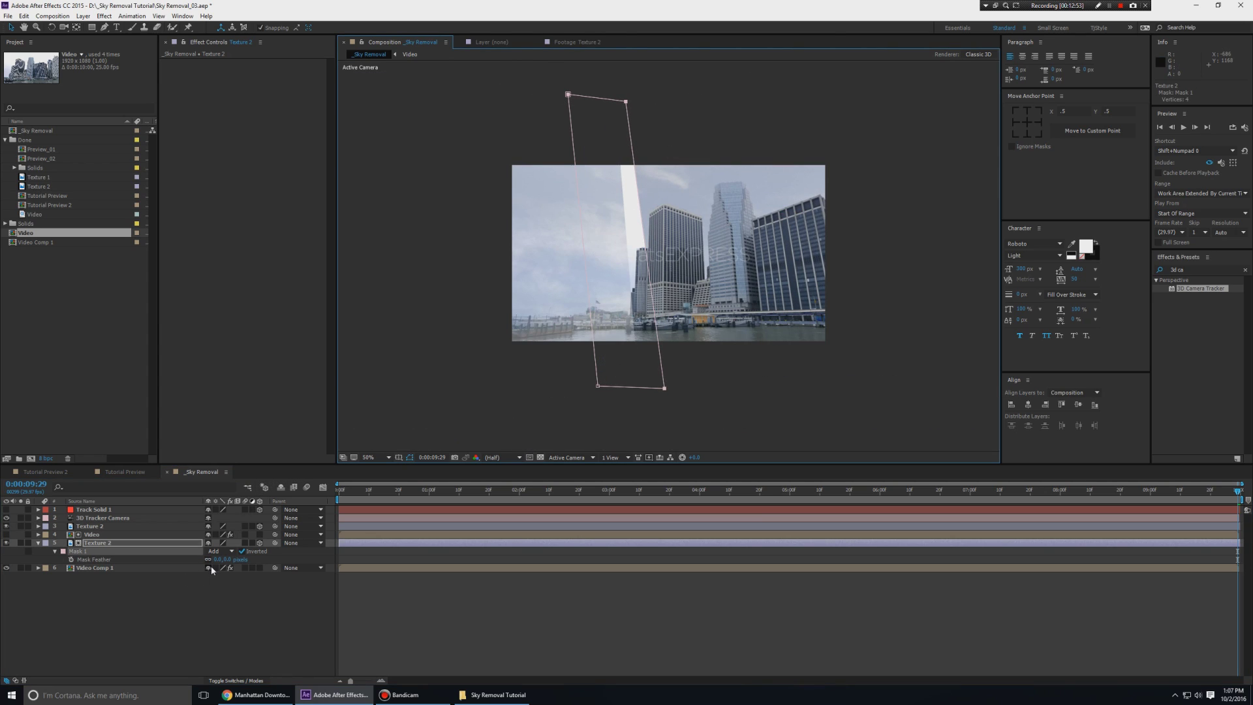
drag(221, 559, 309, 560)
Step: Pull the mask's right edge further left and nudge its top-right point up
click(643, 195)
drag(638, 194, 618, 189)
click(634, 366)
click(640, 377)
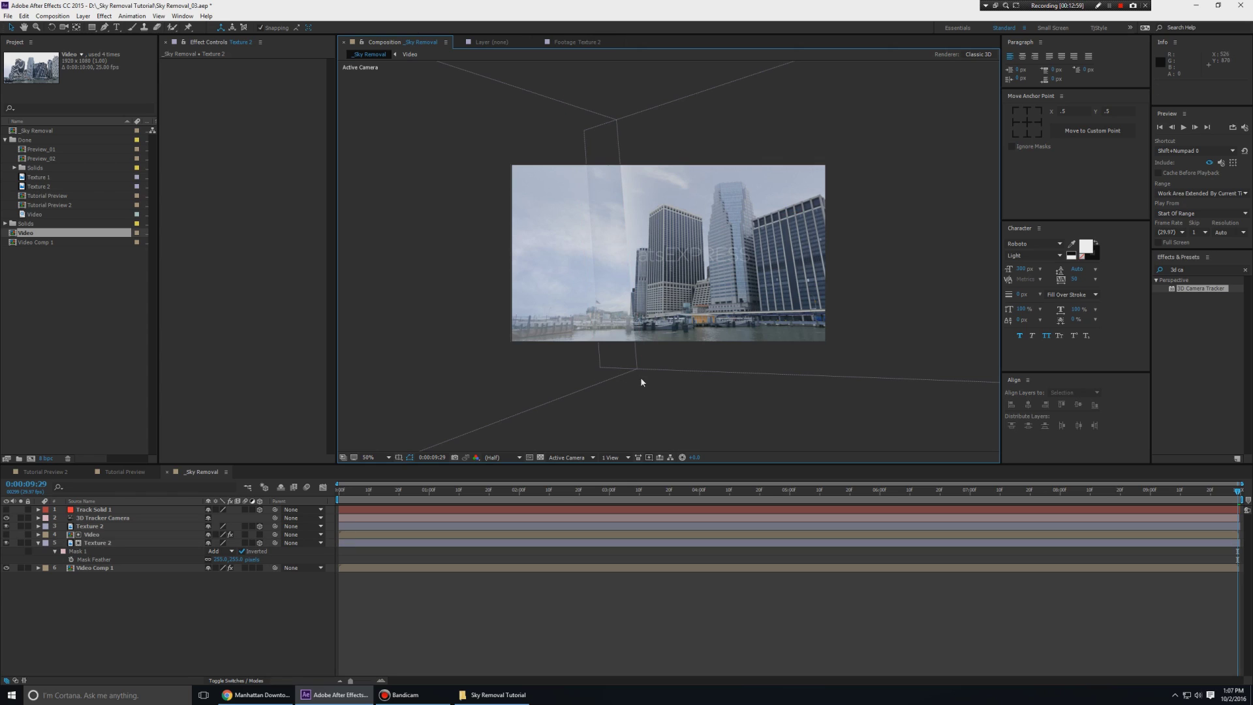
click(630, 207)
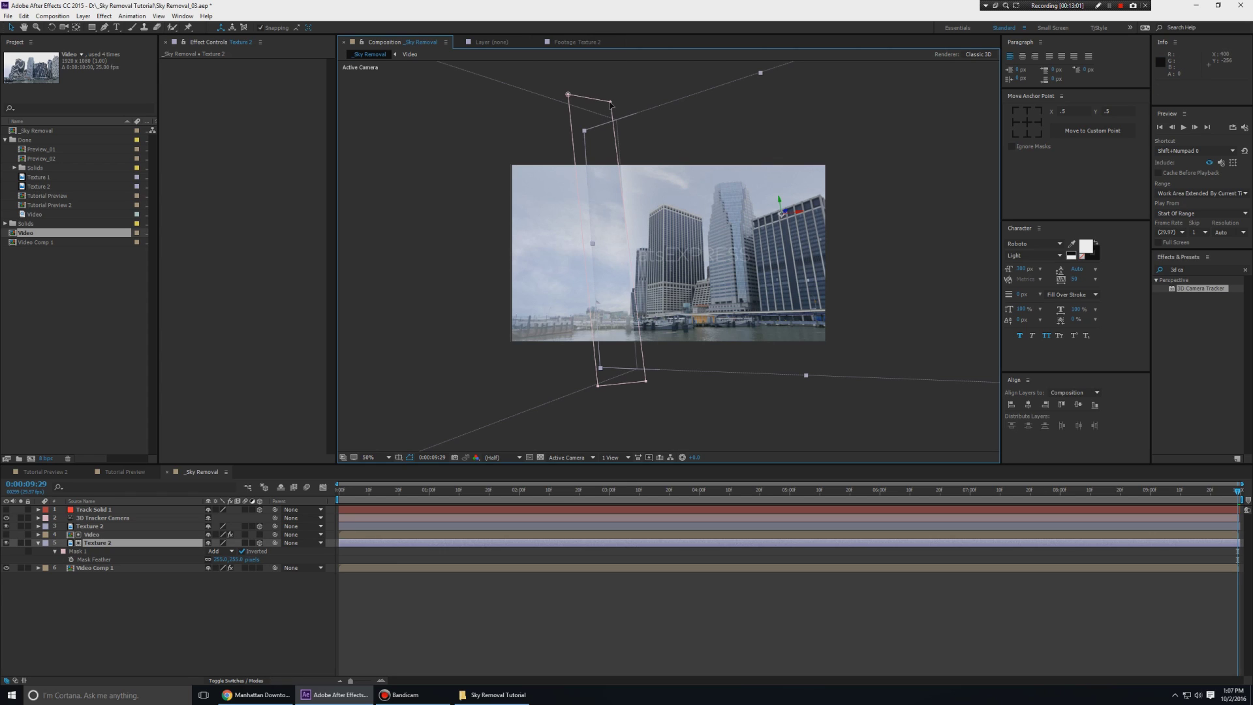
drag(611, 102, 614, 100)
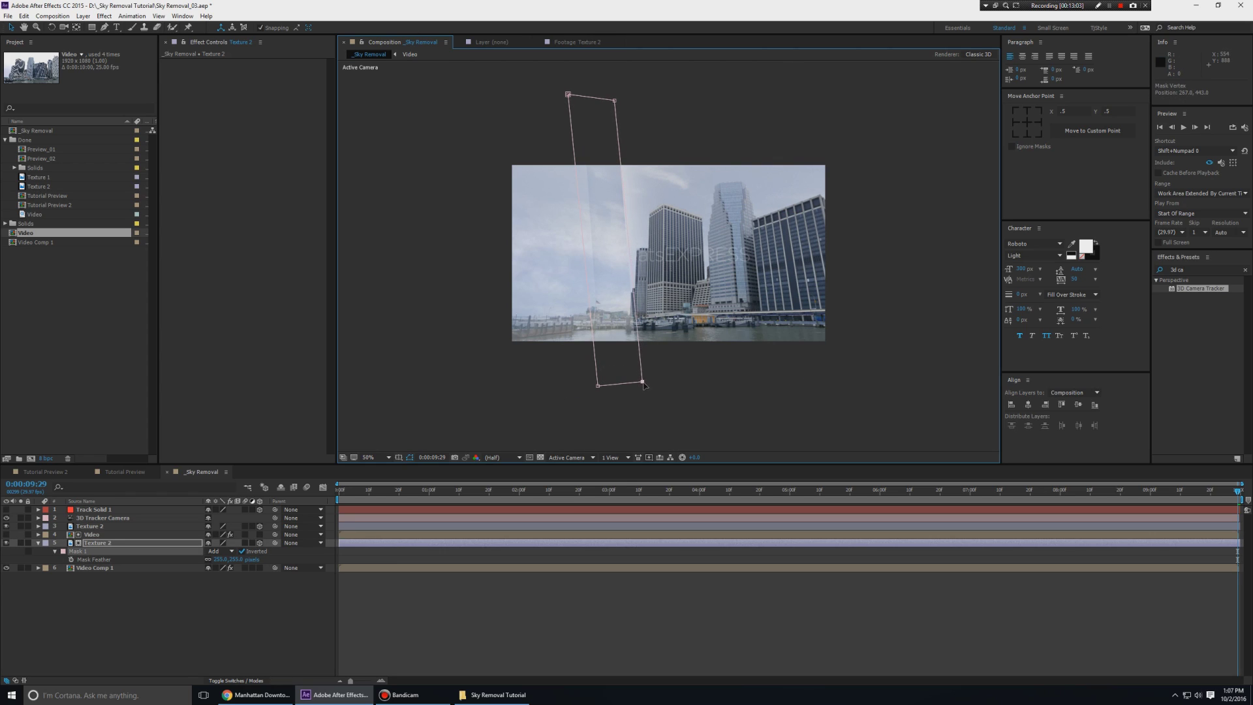
click(460, 230)
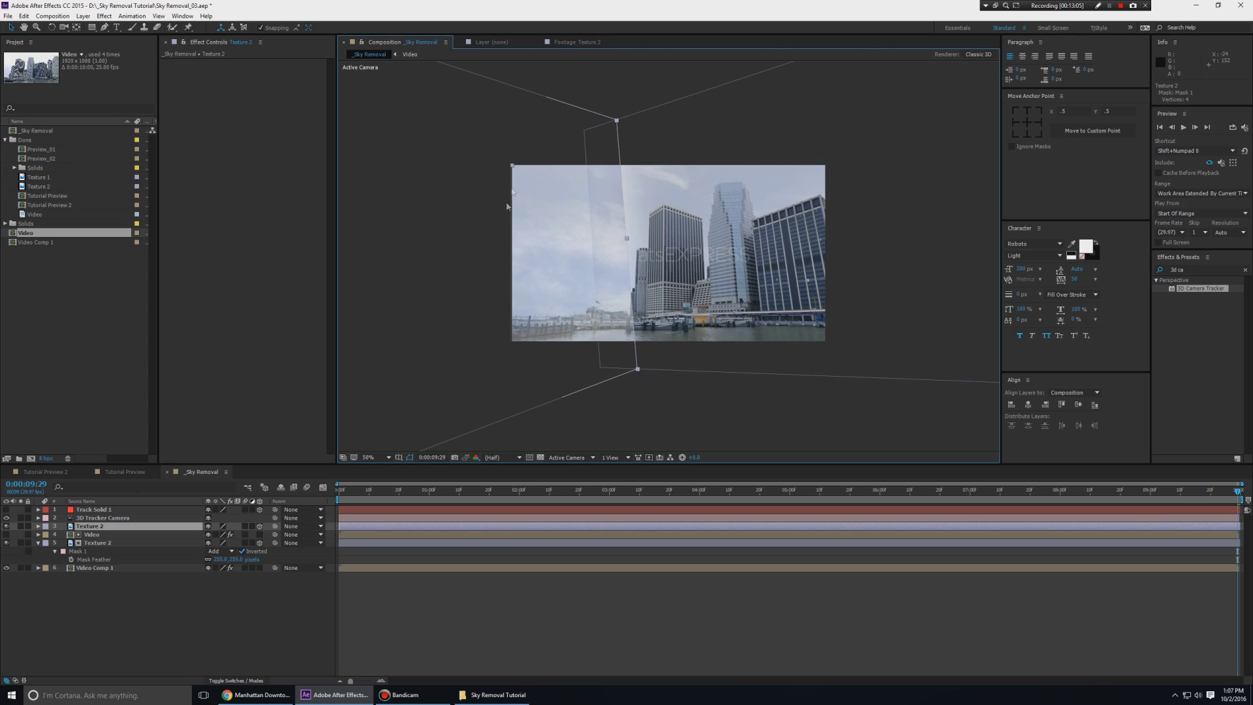
click(104, 27)
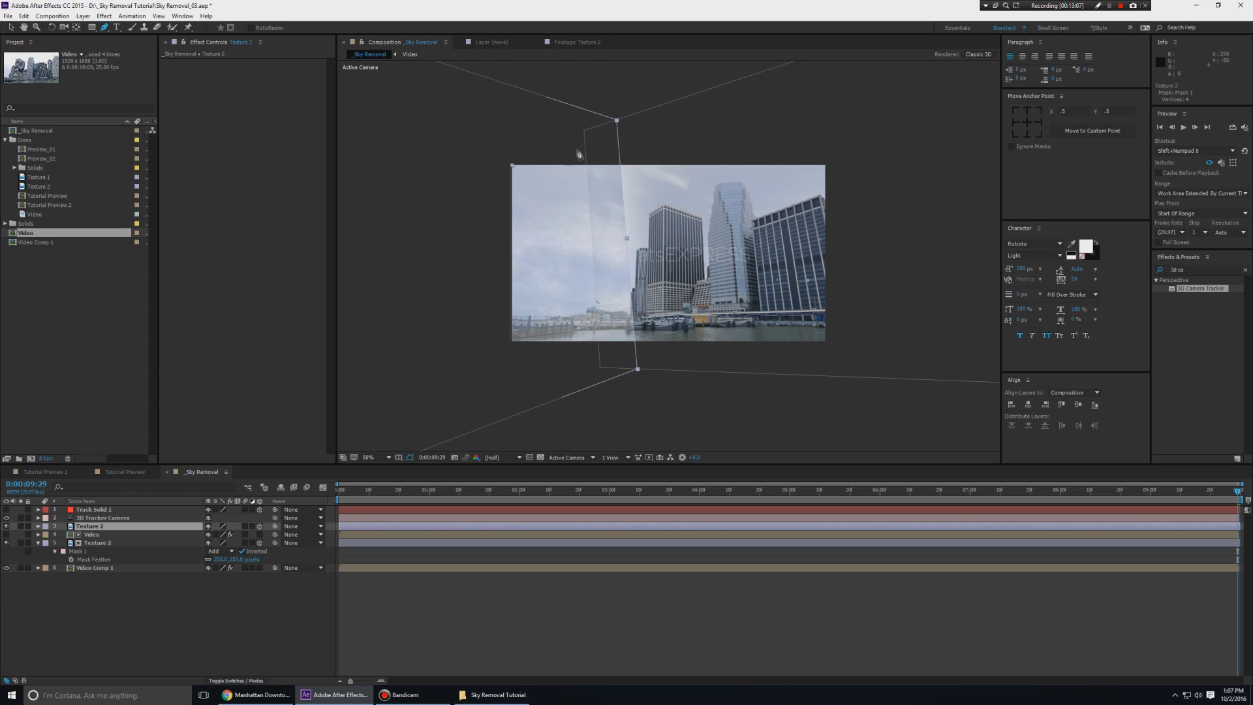
Step: Draw a four-point mask on the upper Texture 2 plane and pull its right-side points left
click(575, 128)
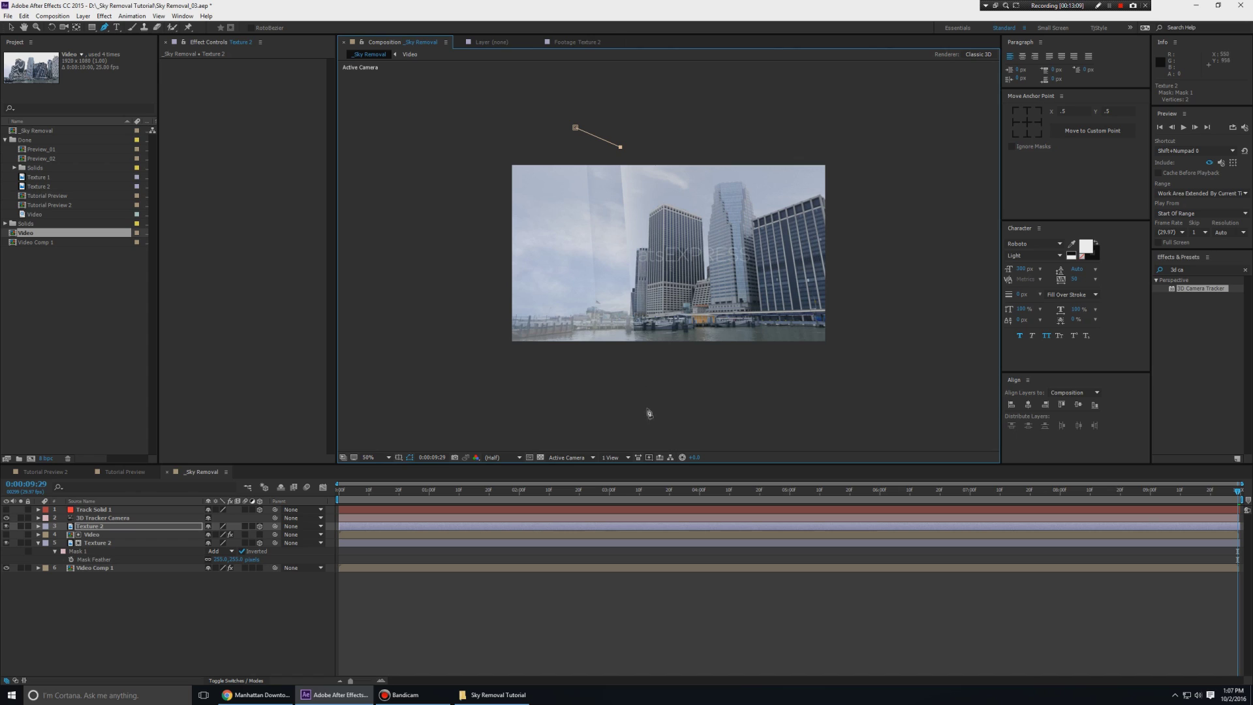
click(644, 384)
click(581, 390)
click(576, 127)
key(v)
double_click(613, 148)
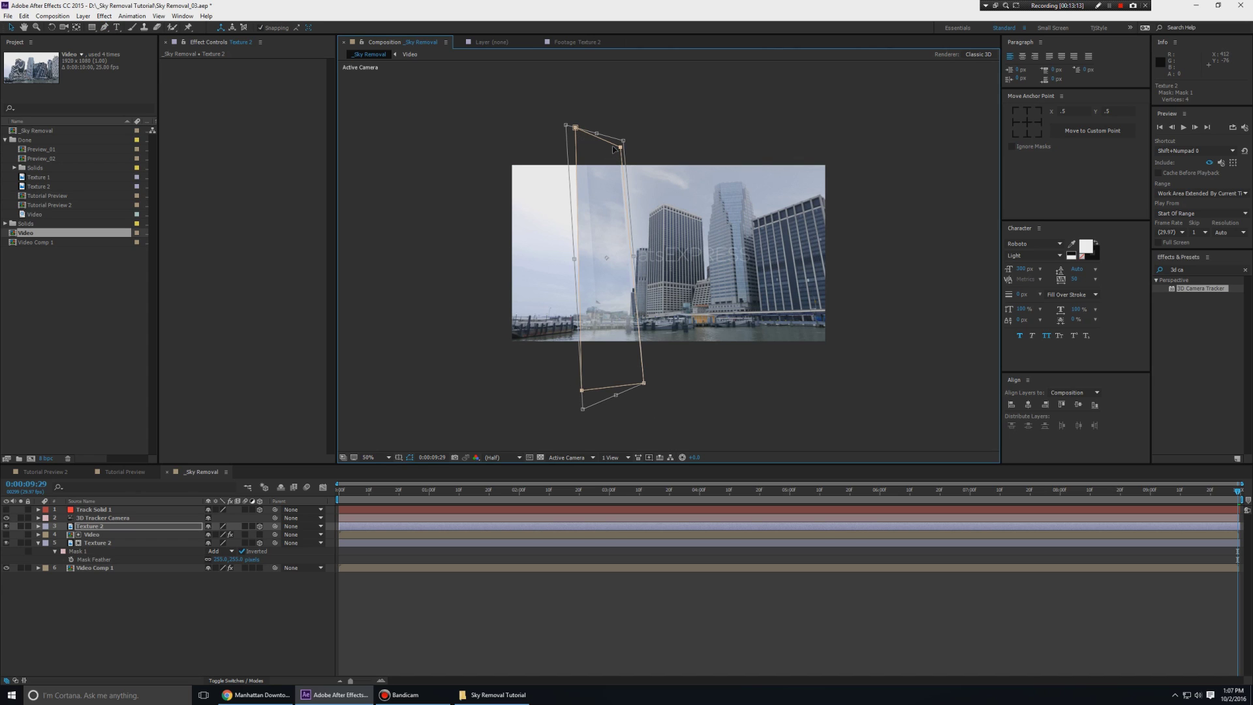
key(grave)
key(period)
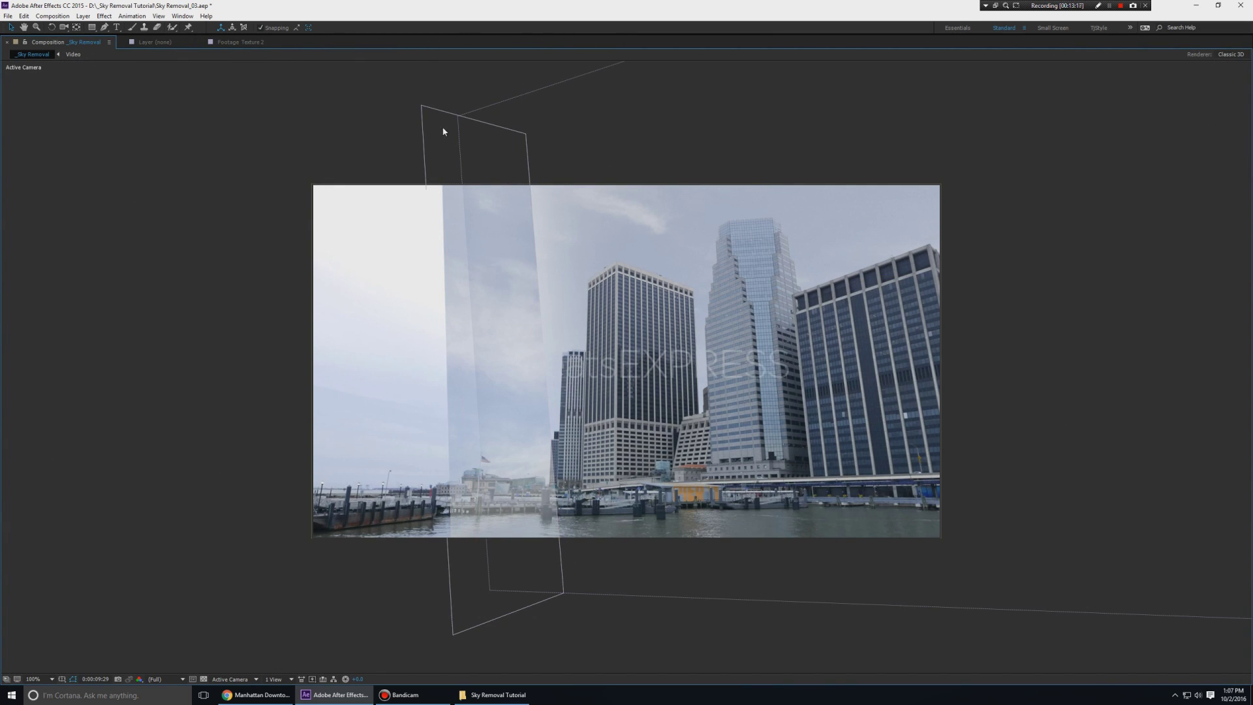
drag(533, 149, 521, 149)
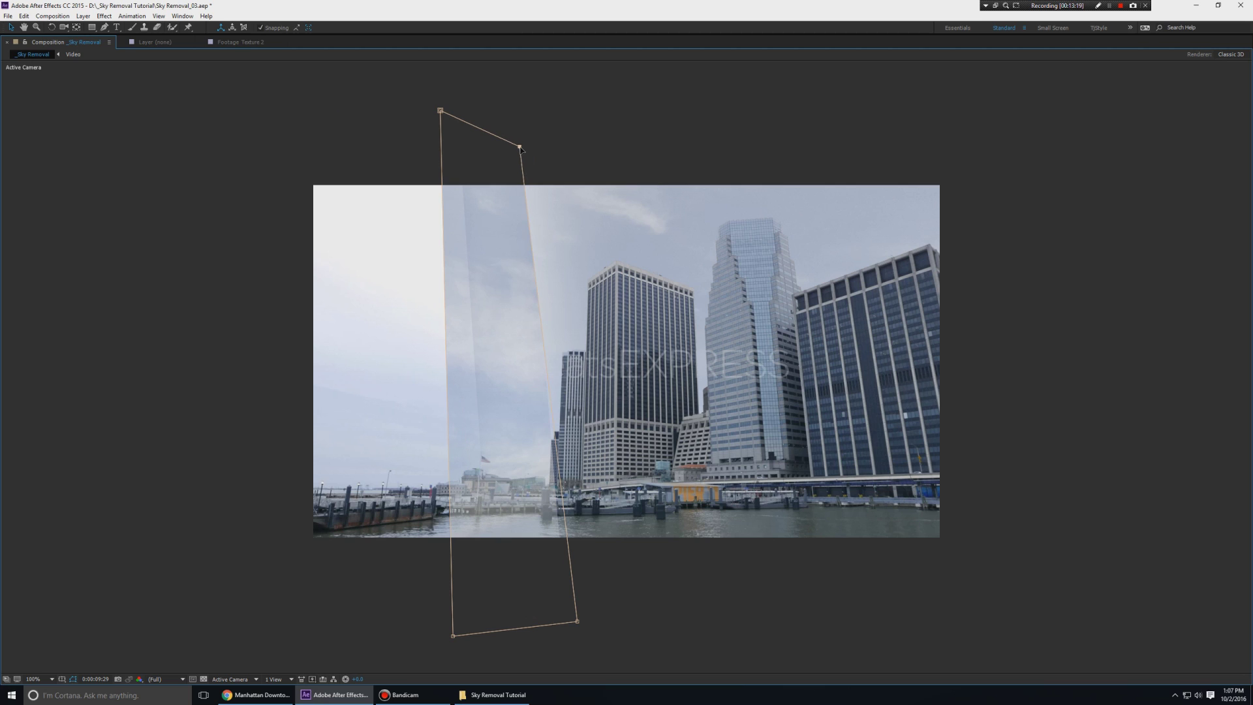
drag(579, 624, 554, 616)
key(grave)
key(comma)
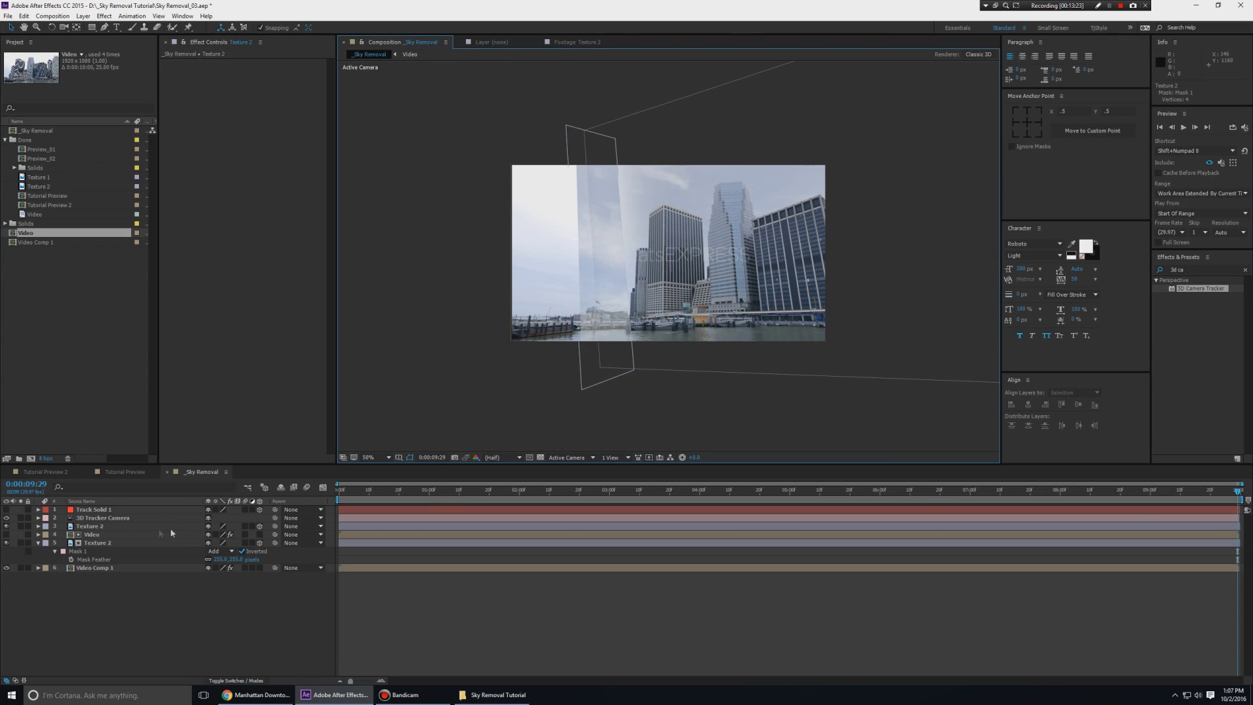
Step: Invert the upper layer's Mask 1 and feather its edge to blend into the sky
click(97, 542)
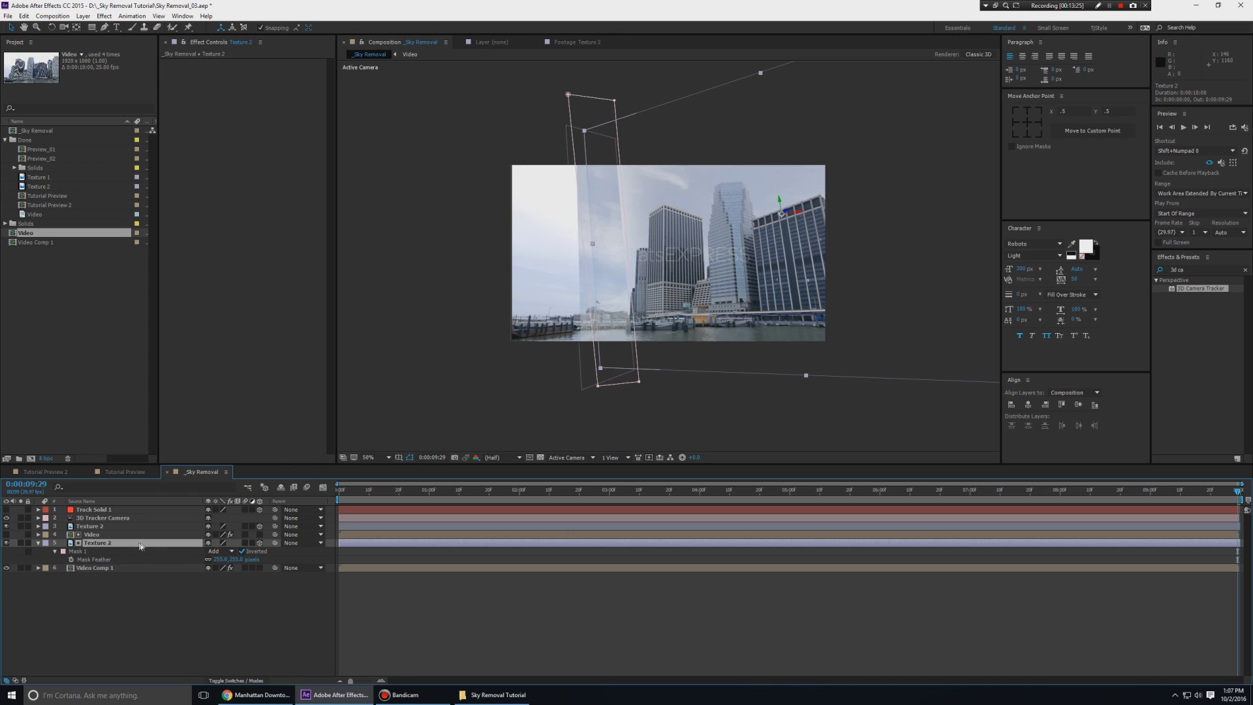
click(89, 526)
key(m)
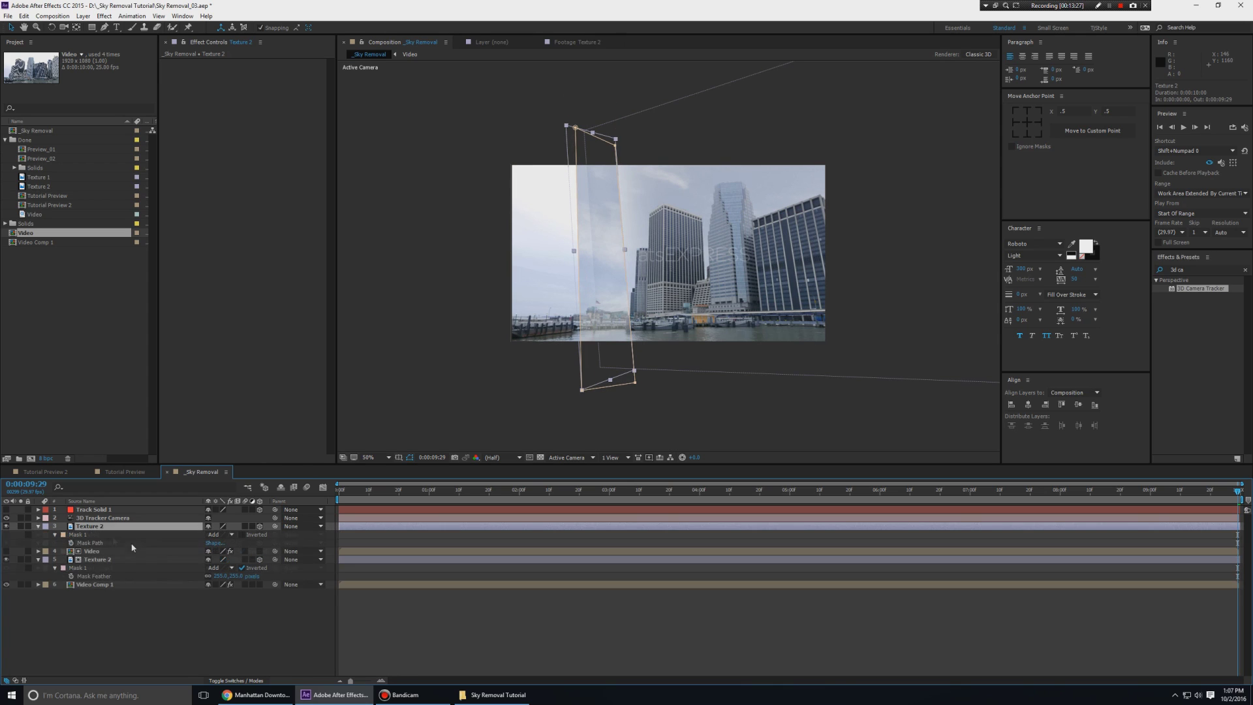
click(242, 535)
key(f)
drag(220, 543, 335, 544)
click(498, 609)
scroll(657, 328, up, 2)
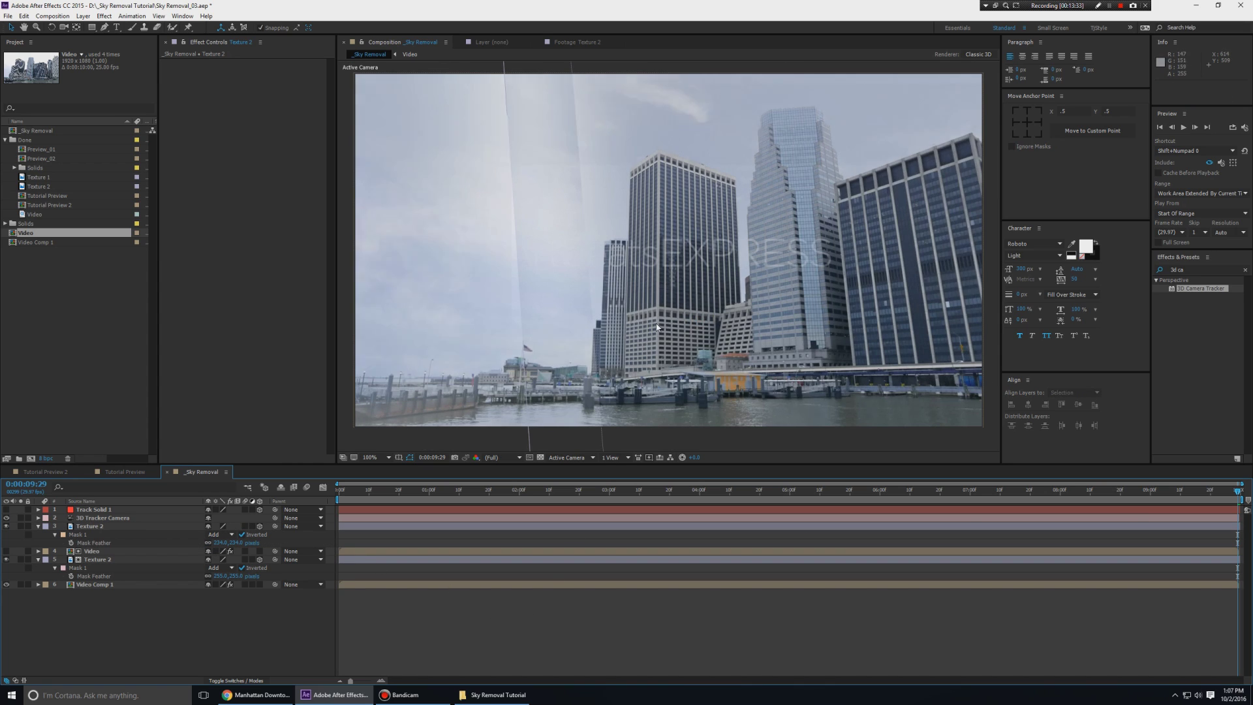
scroll(657, 328, down, 2)
click(687, 128)
Step: Try curving the lower mask's left edge, then undo back to the straight shape
click(572, 148)
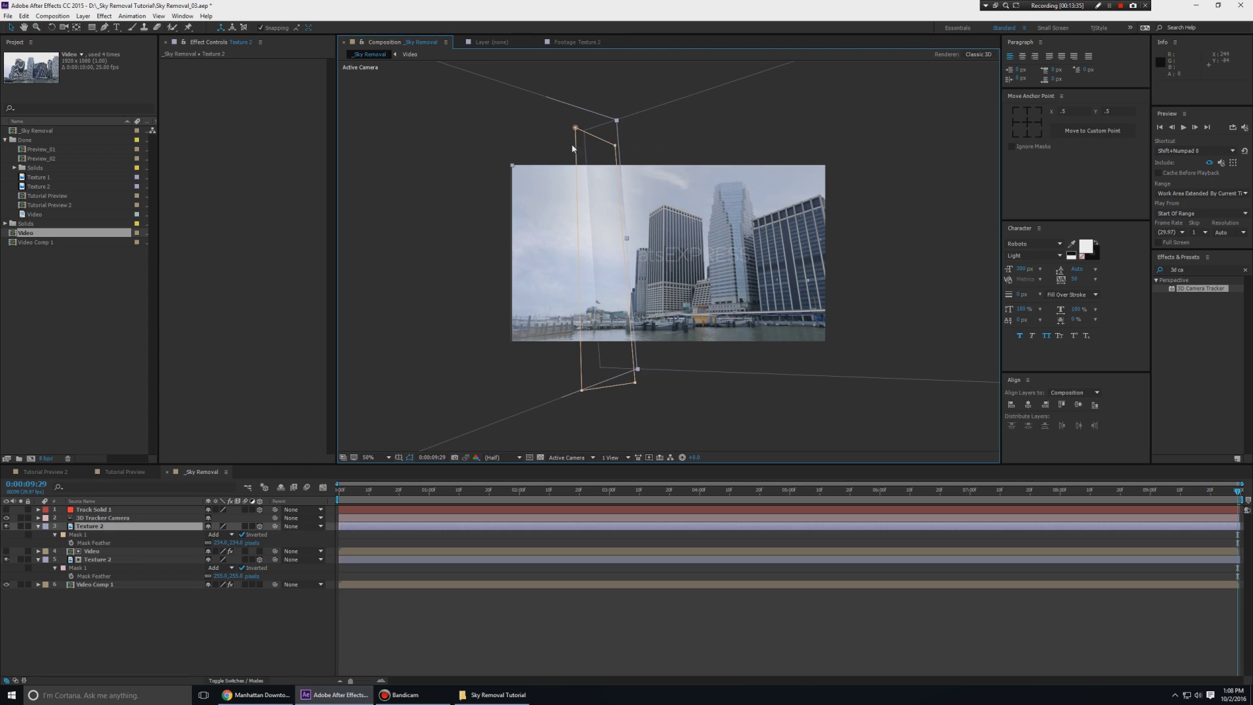
click(600, 143)
click(575, 147)
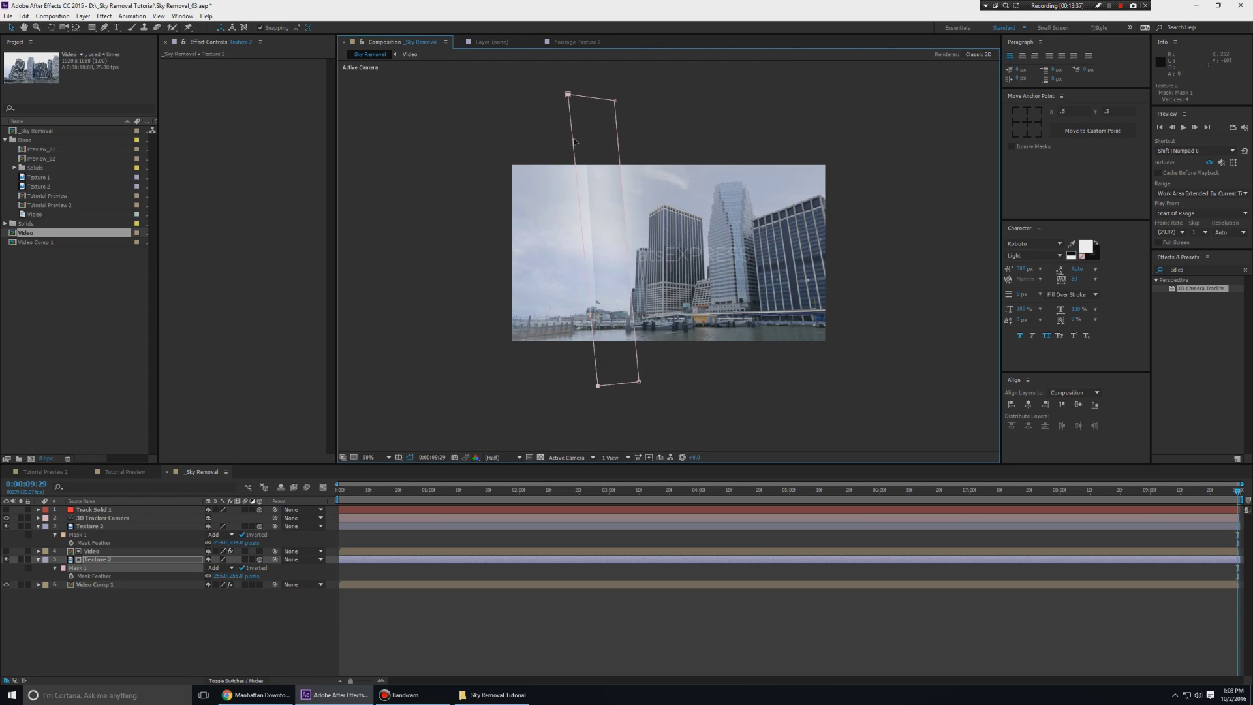
drag(575, 146, 593, 139)
key(ctrl+z)
key(ctrl+shift+z)
key(ctrl+z)
key(ctrl+z)
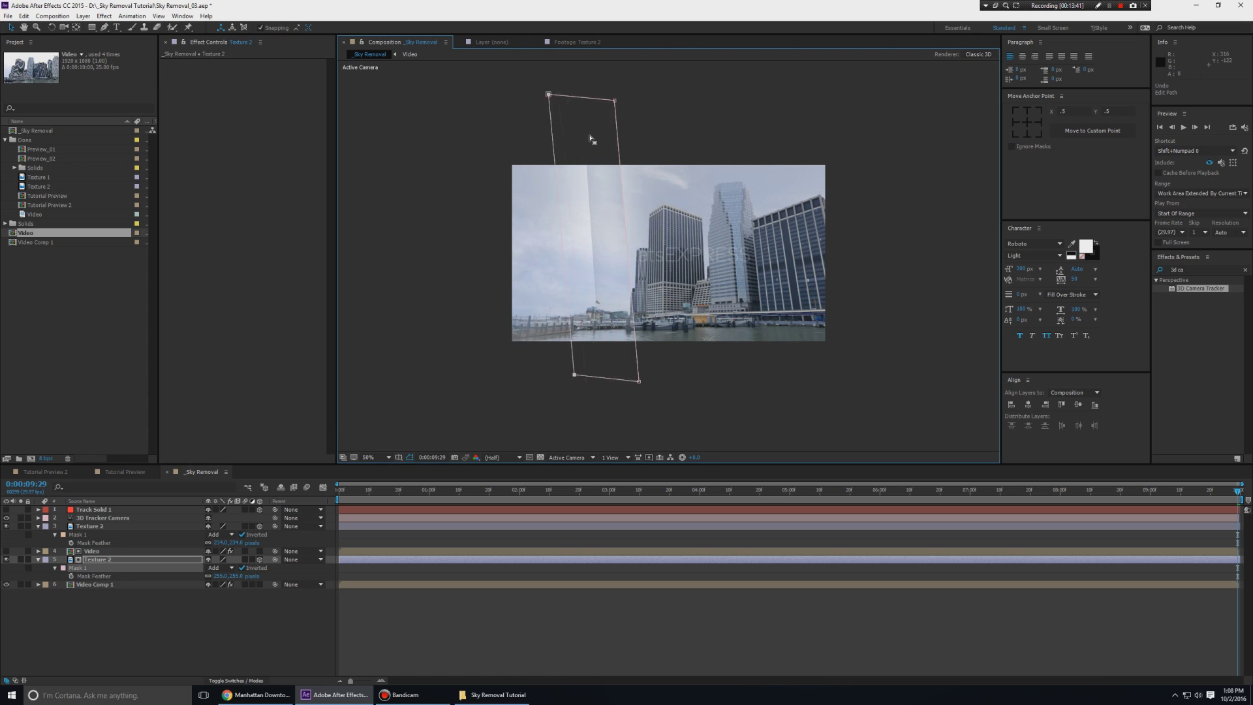
key(ctrl+z)
Step: Drag the lower mask's right edge rightward and preview the blend at full size
click(710, 423)
key(/)
key(comma)
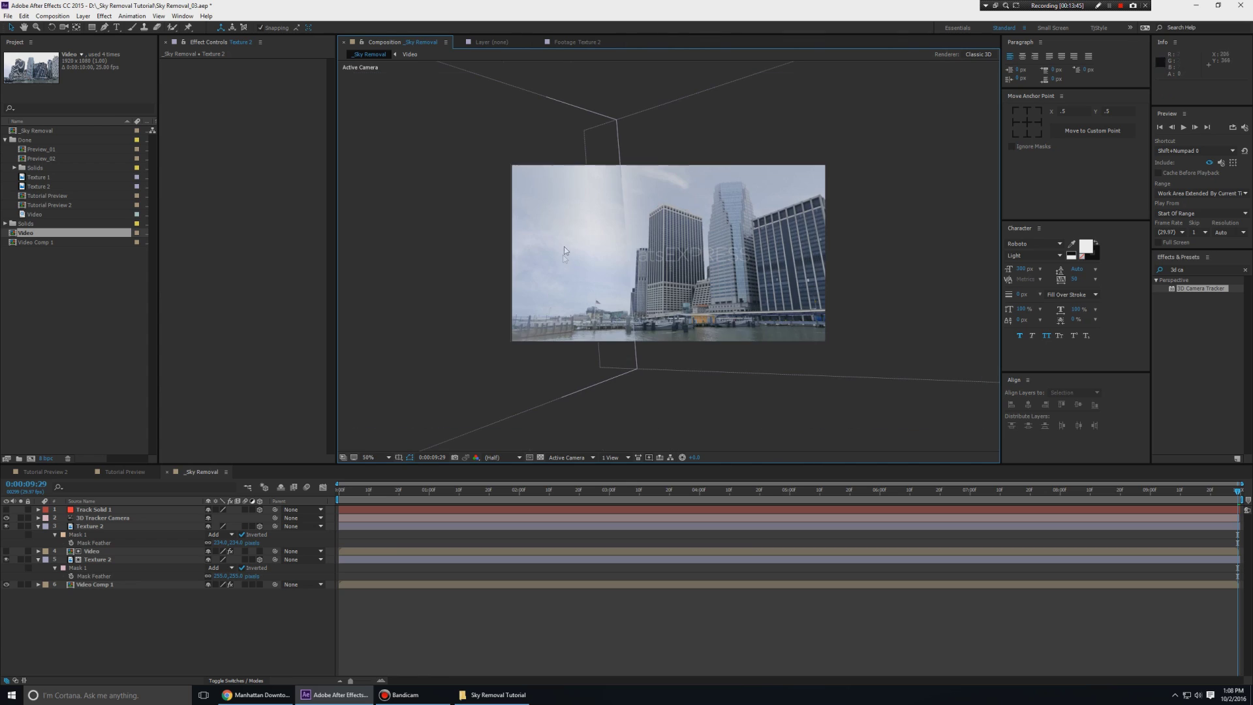
click(556, 138)
drag(617, 158, 664, 163)
click(657, 84)
key(slash)
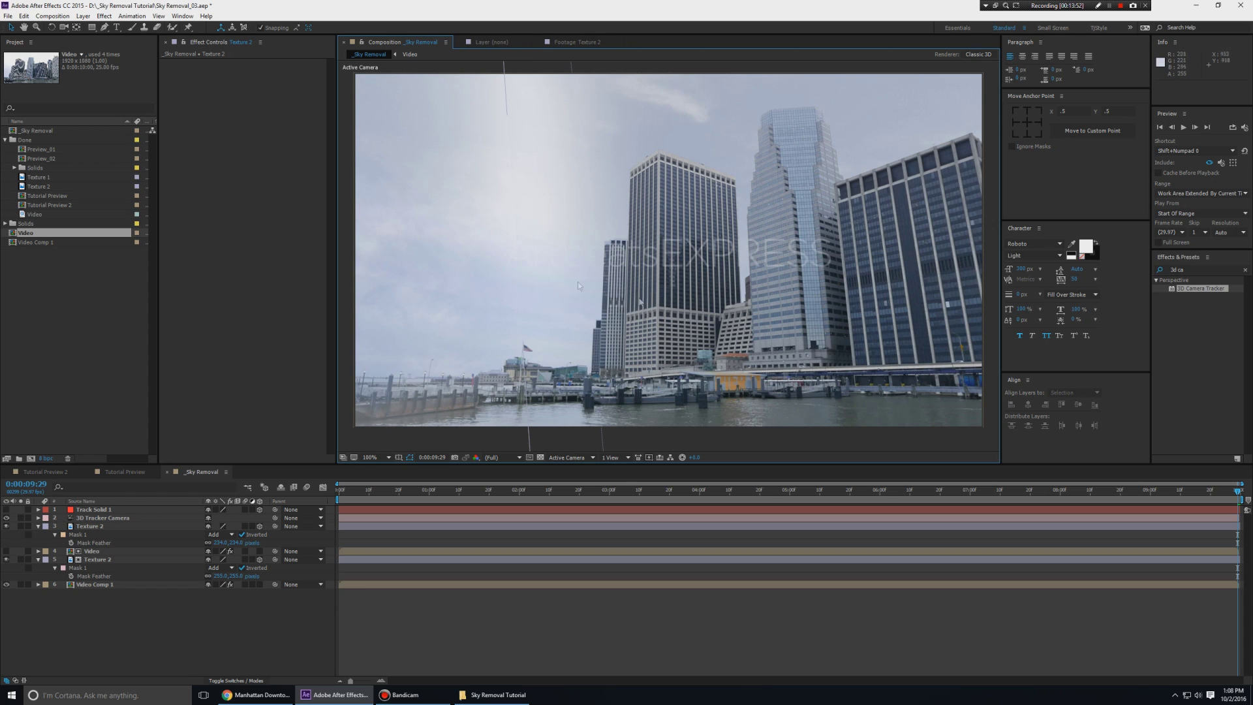
key(comma)
drag(789, 98, 771, 112)
click(625, 77)
key(slash)
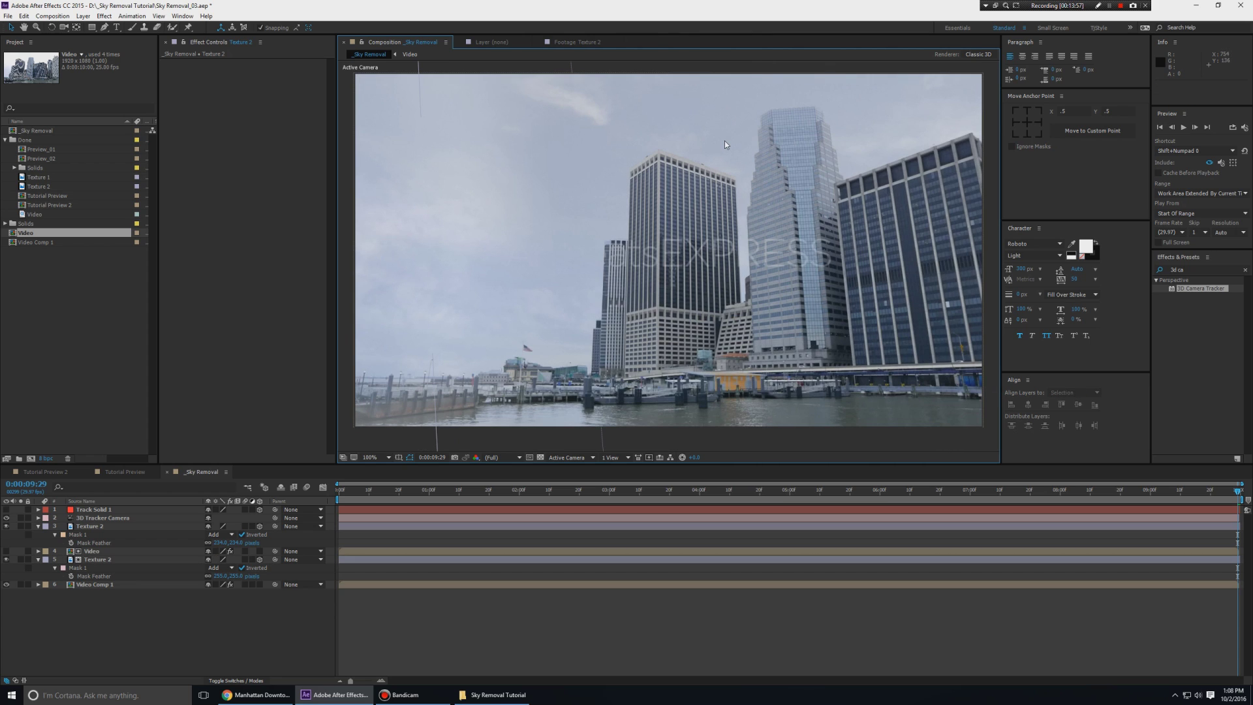
key(Home)
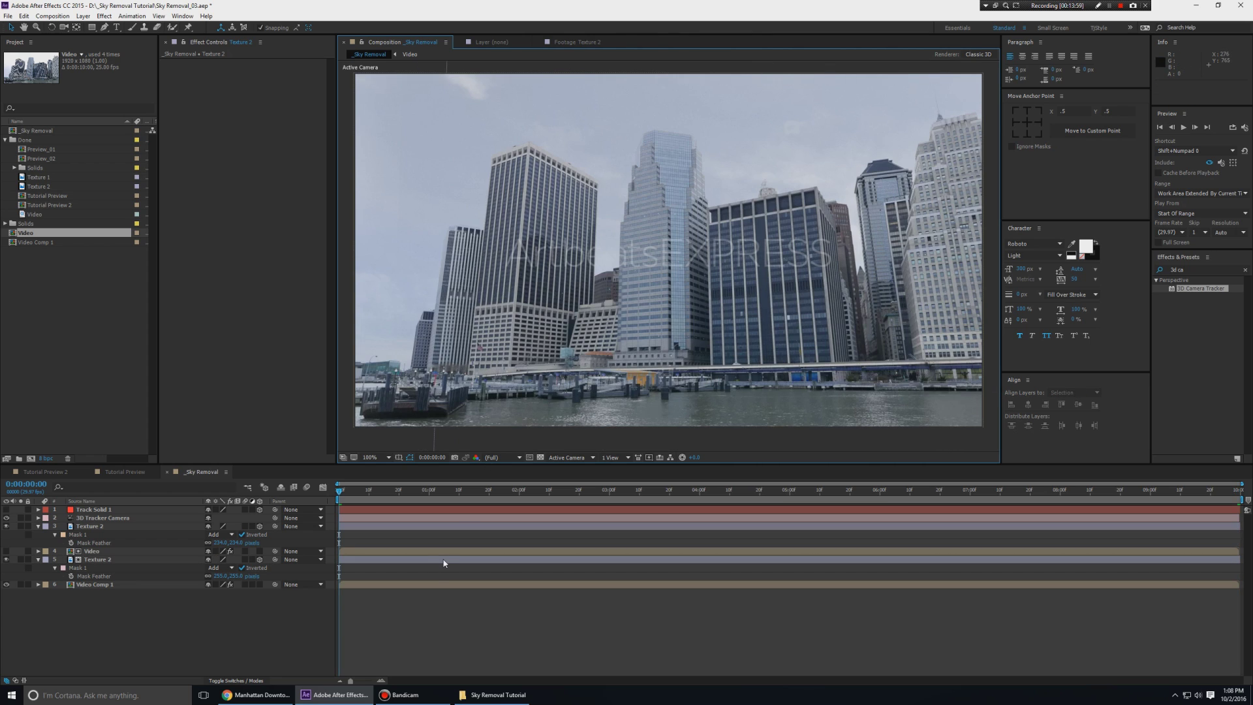
key(comma)
key(slash)
drag(334, 495, 1238, 491)
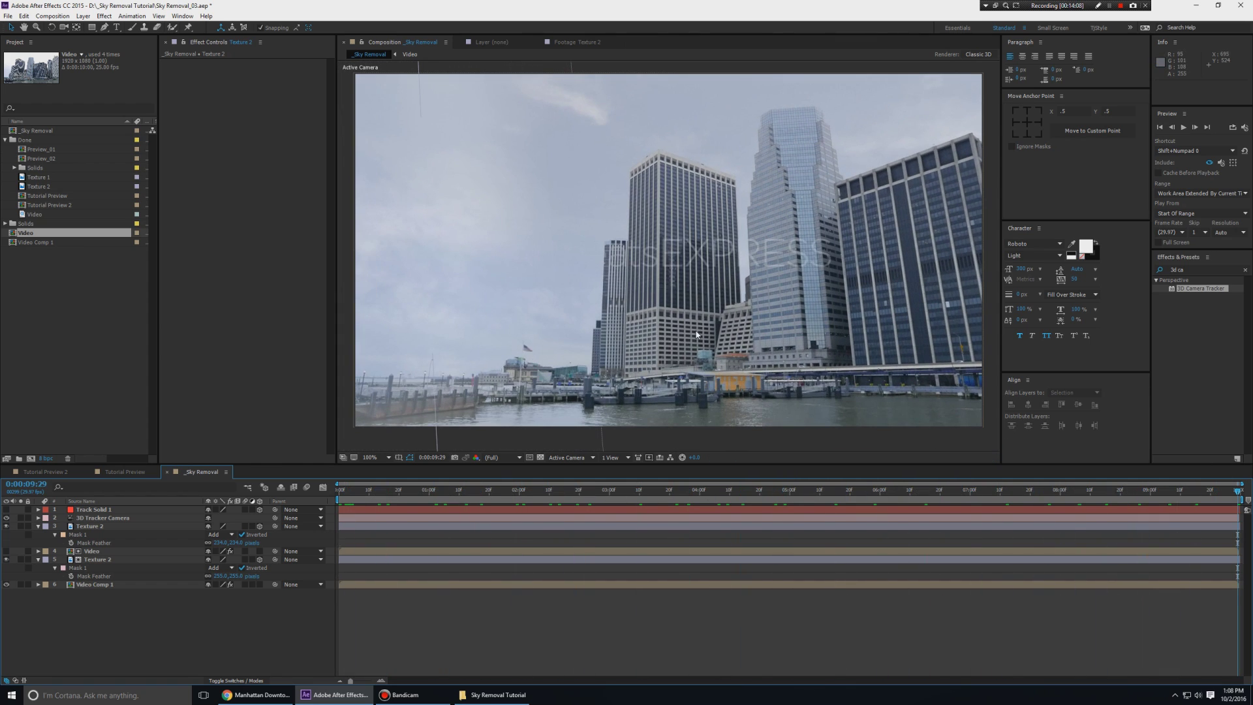
key(space)
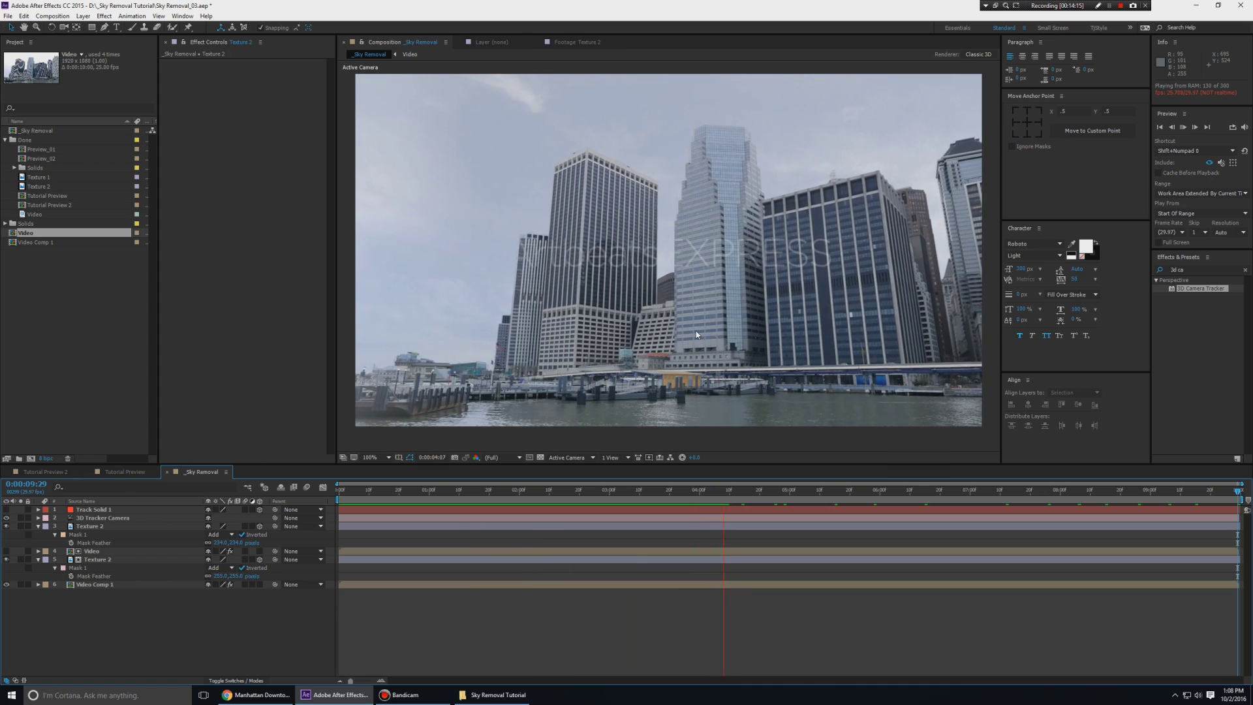
key(space)
key(f)
click(97, 543)
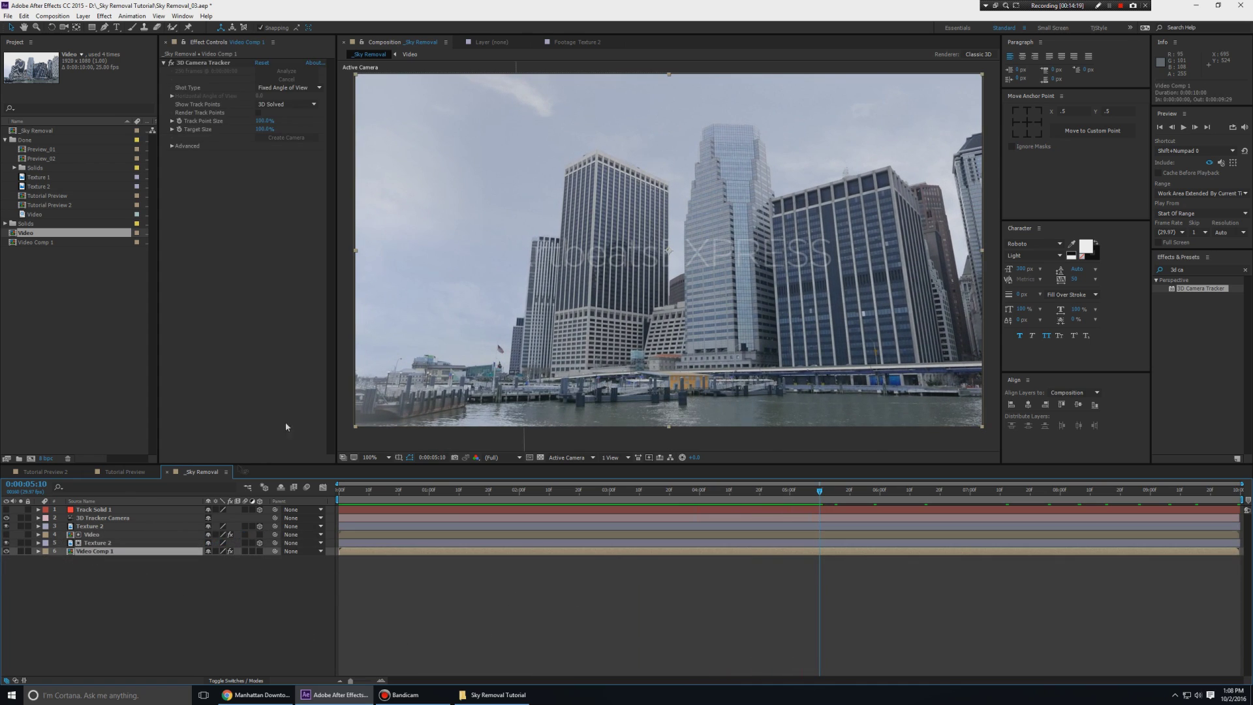
scroll(531, 211, down, 2)
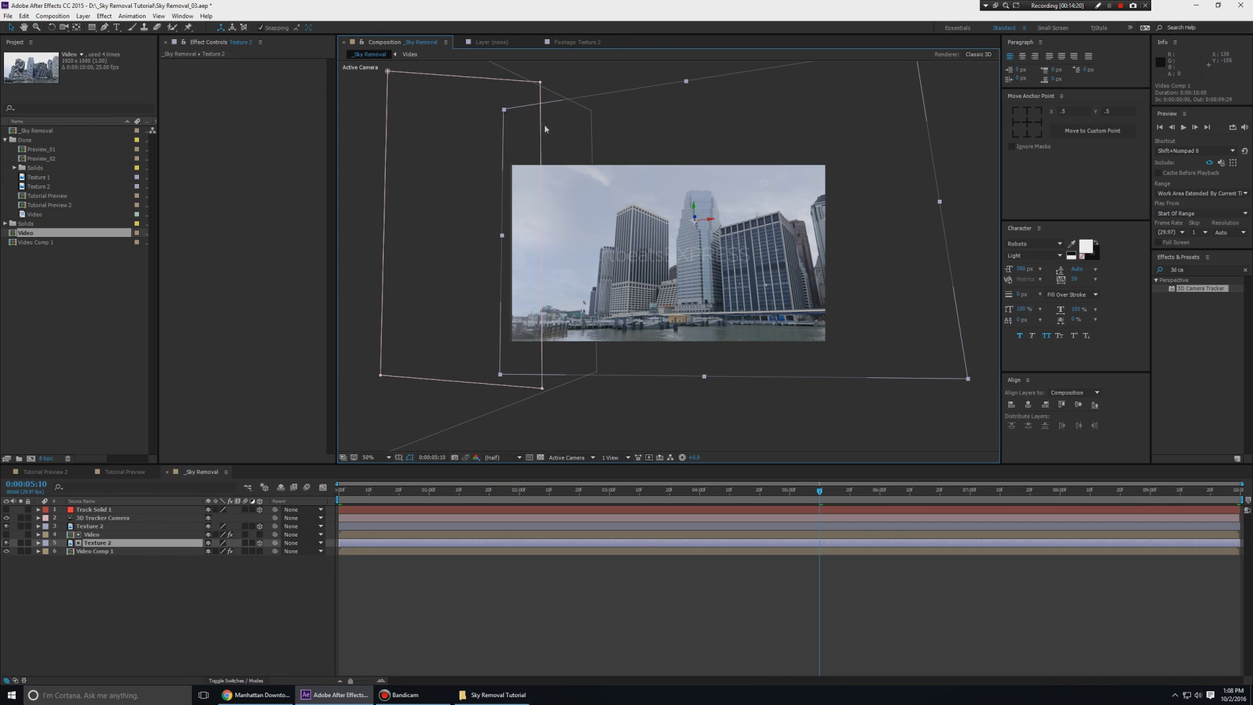
scroll(538, 123, up, 2)
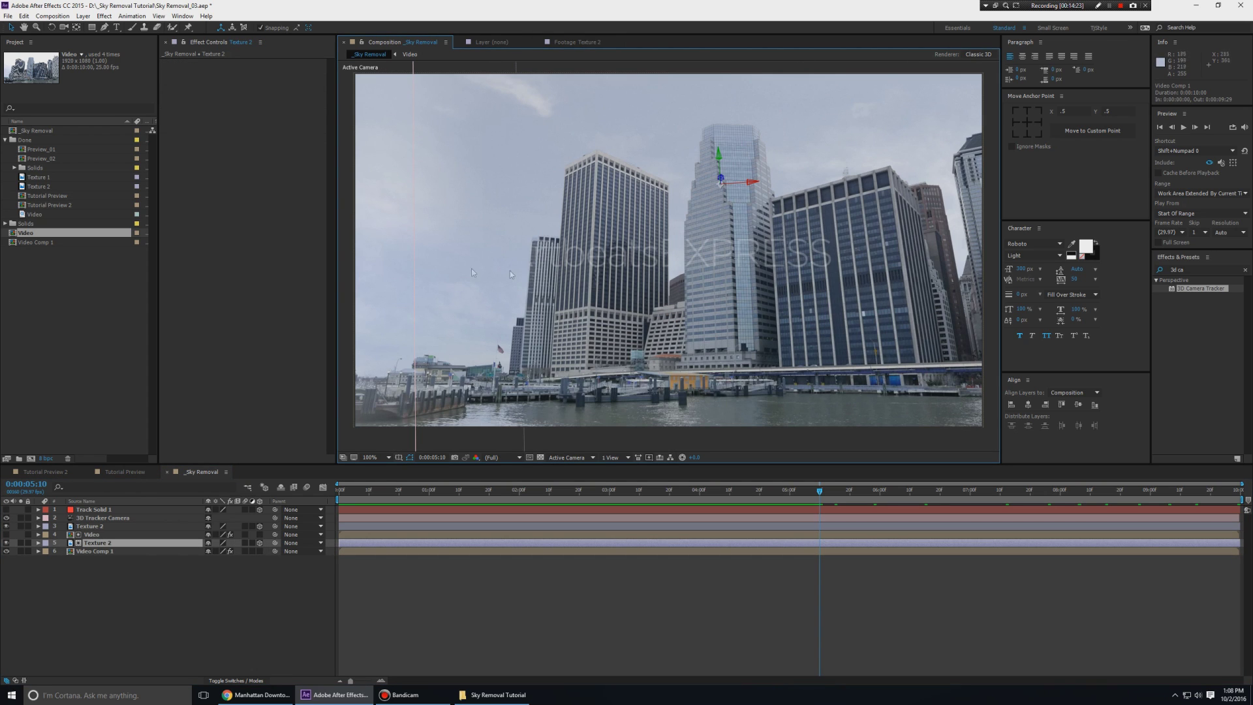
key(Home)
key(End)
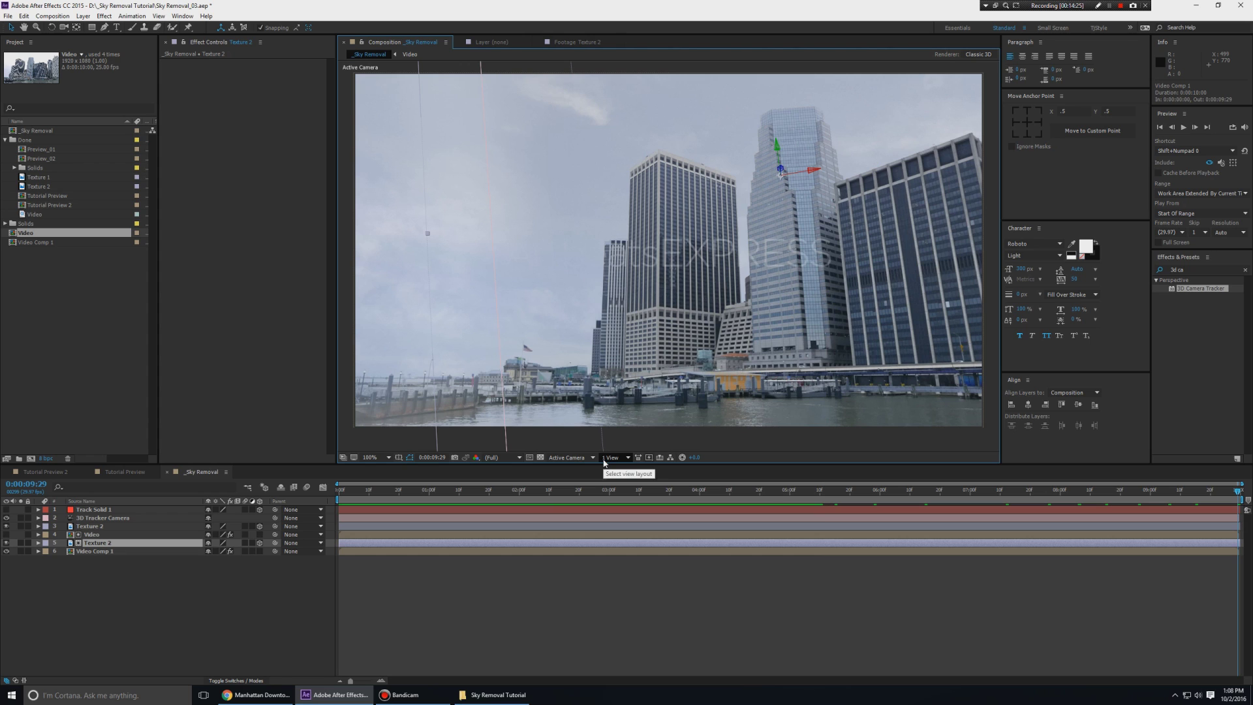
drag(824, 491, 755, 504)
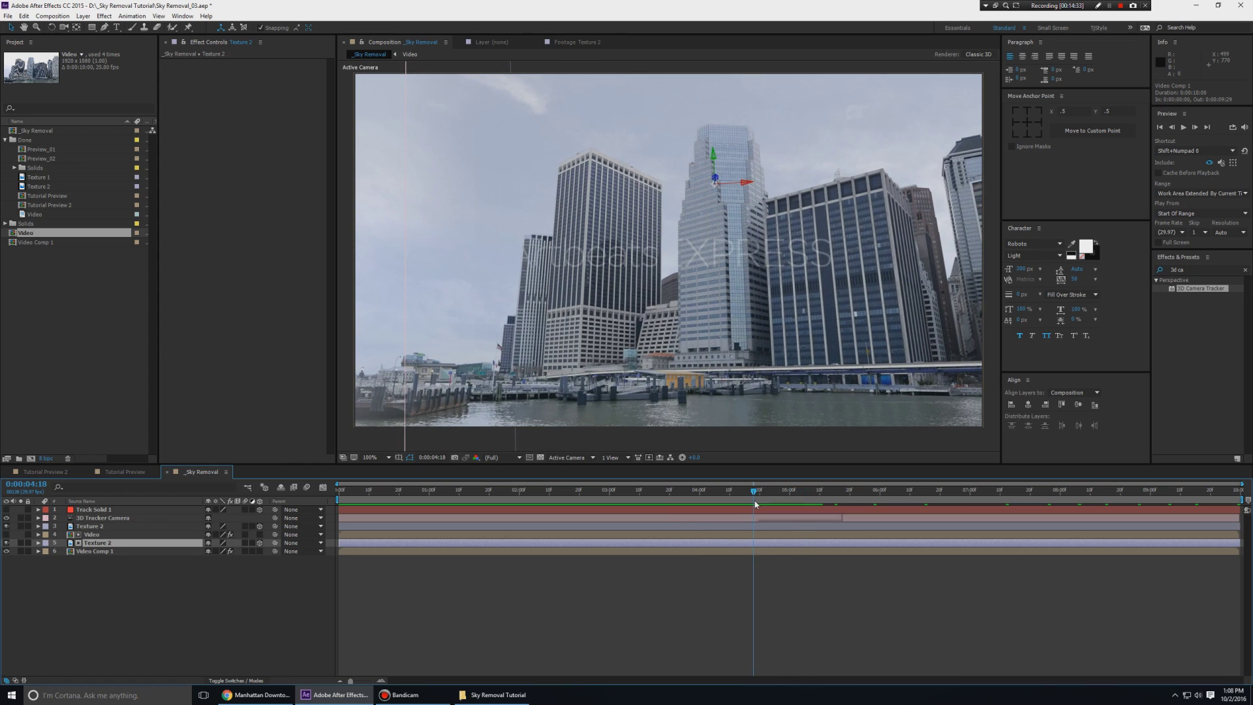
key(space)
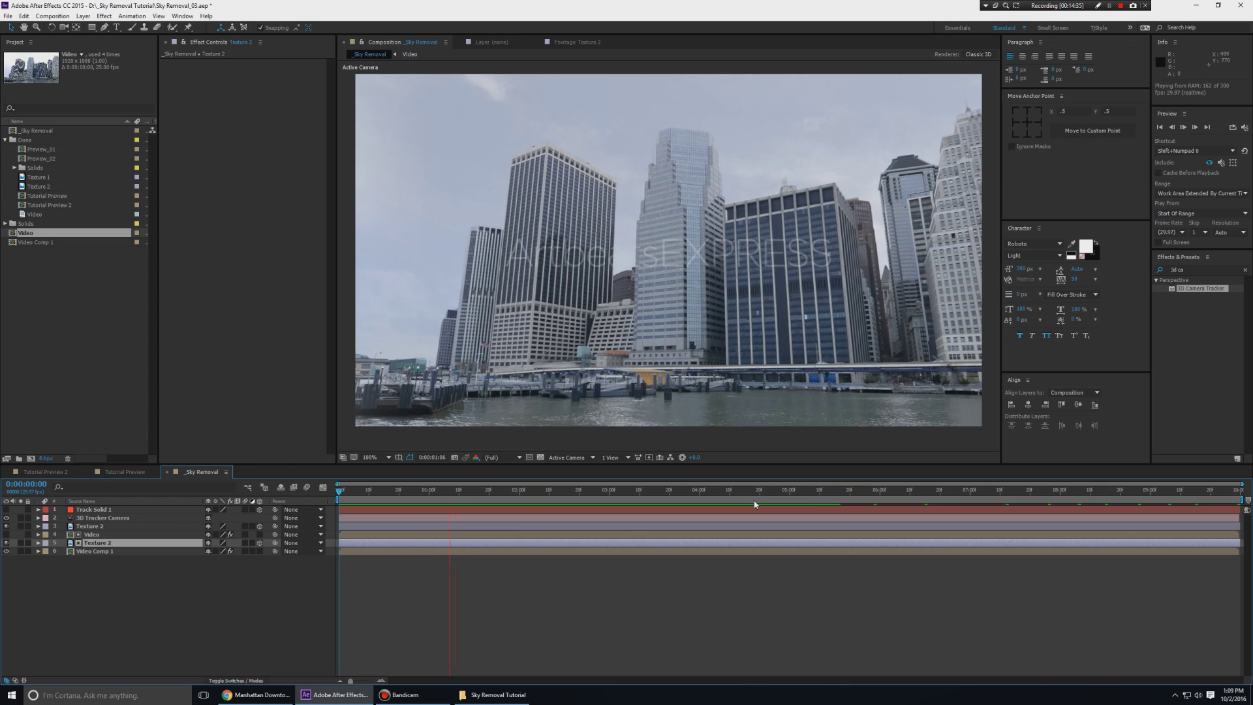
key(space)
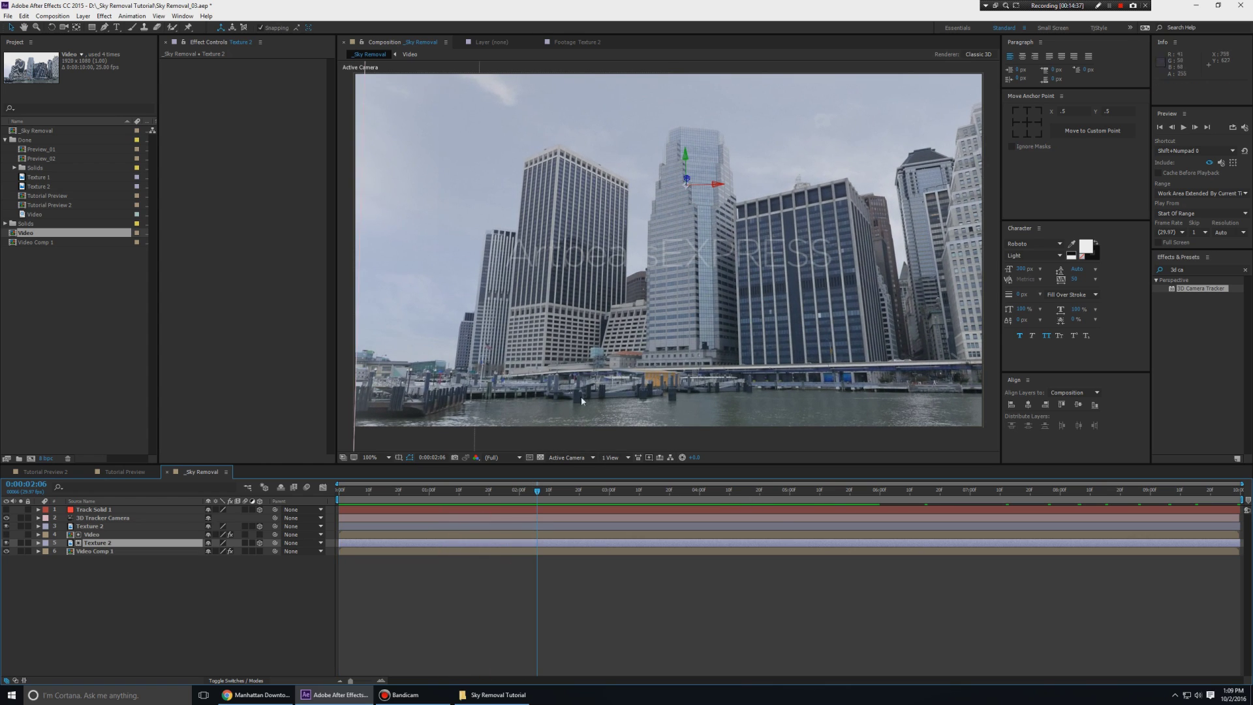
Step: Compare against the original footage via solo, then add an adjustment layer named CC
click(126, 629)
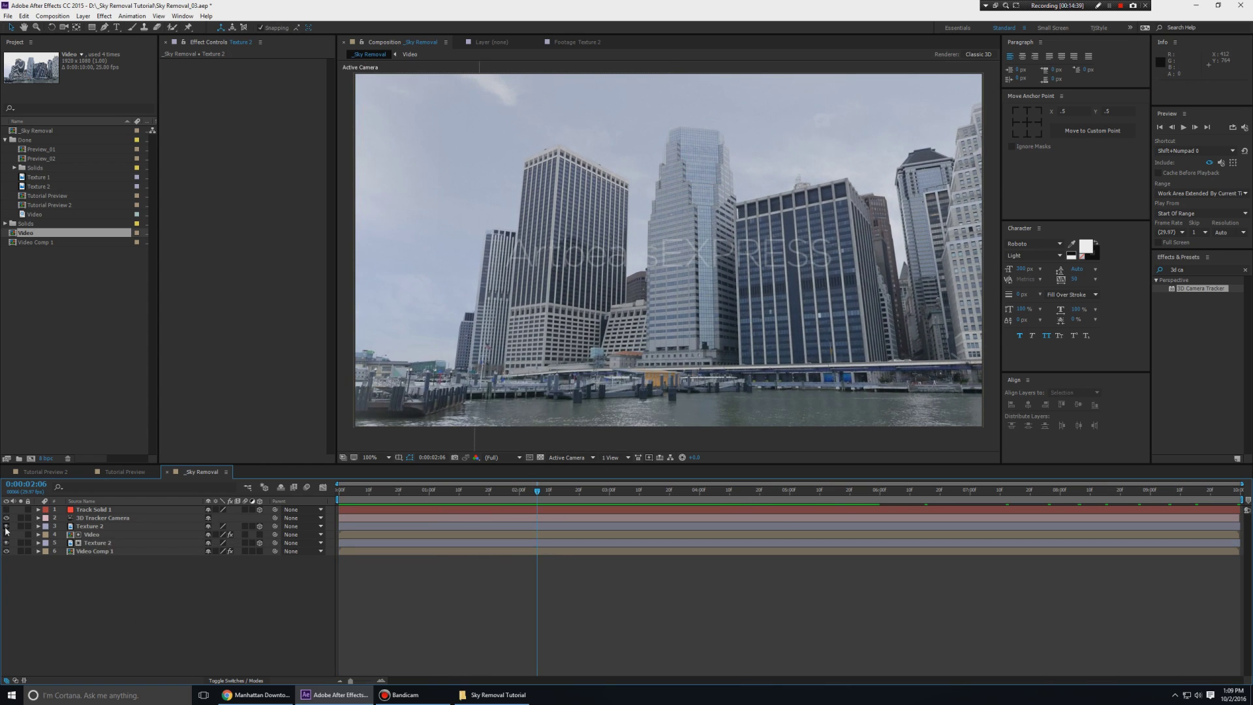
click(22, 552)
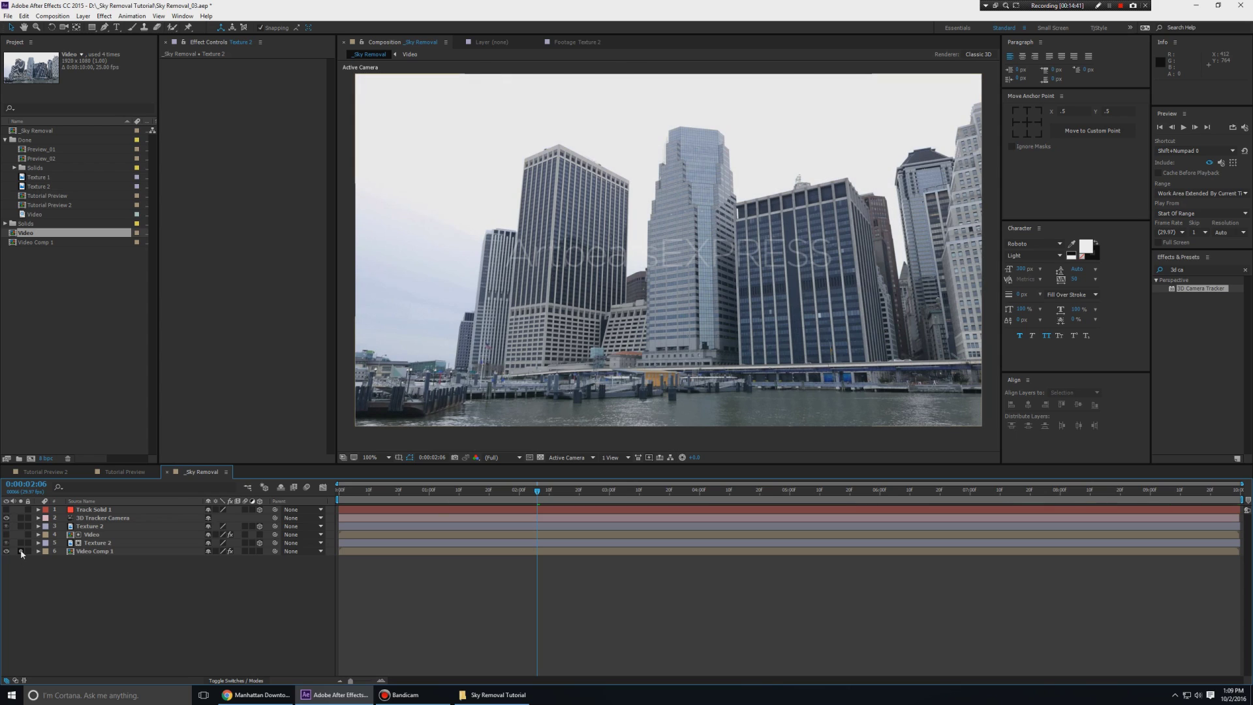
click(21, 552)
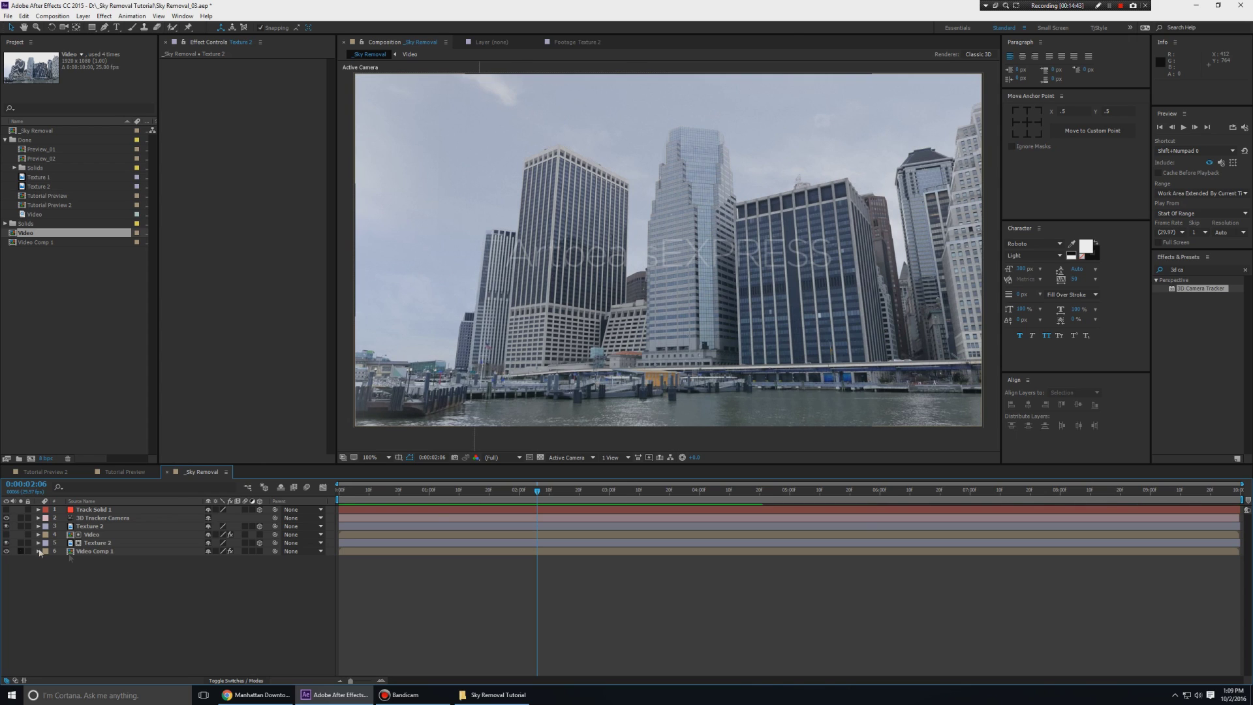
right_click(154, 614)
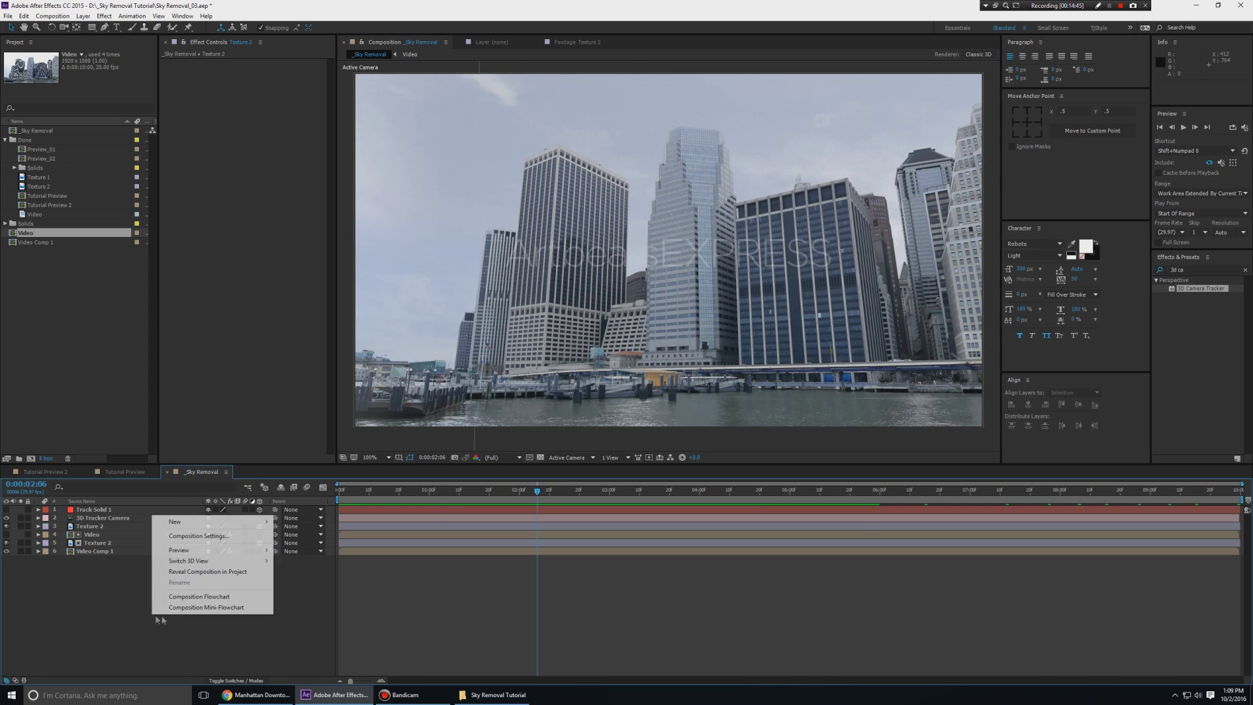
mouse_move(265, 522)
click(310, 600)
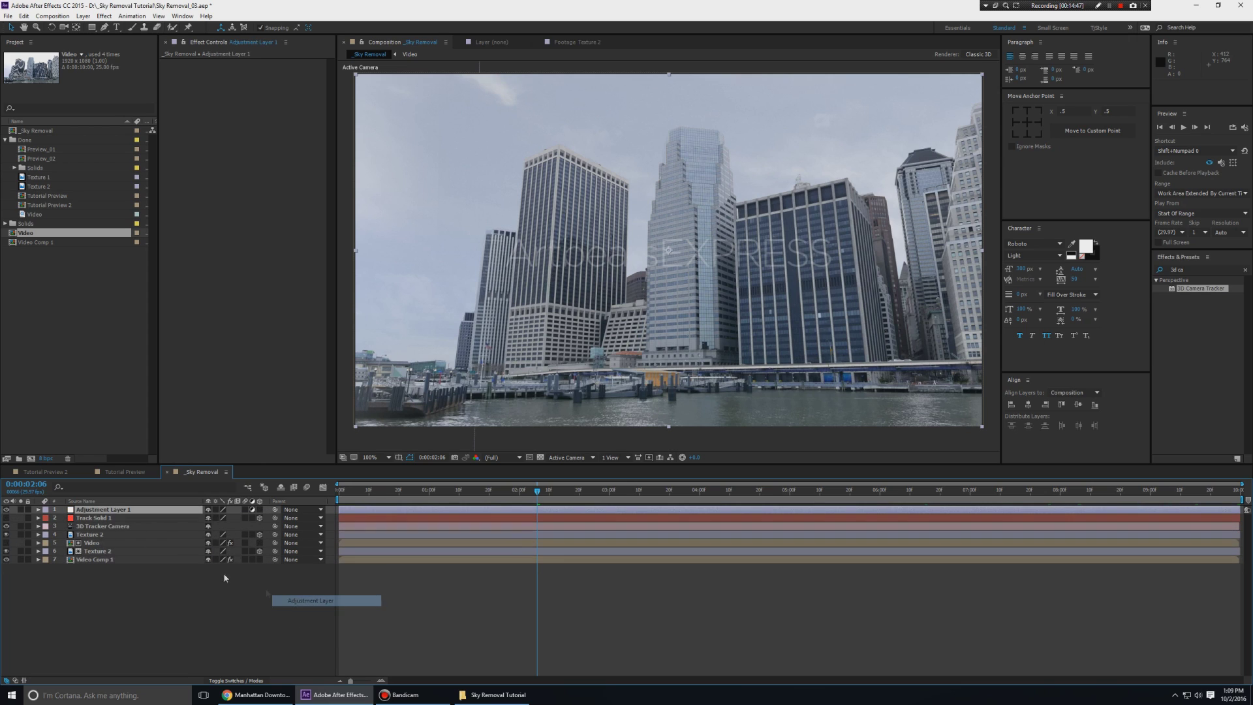
right_click(124, 511)
click(152, 503)
text(CC)
key(Return)
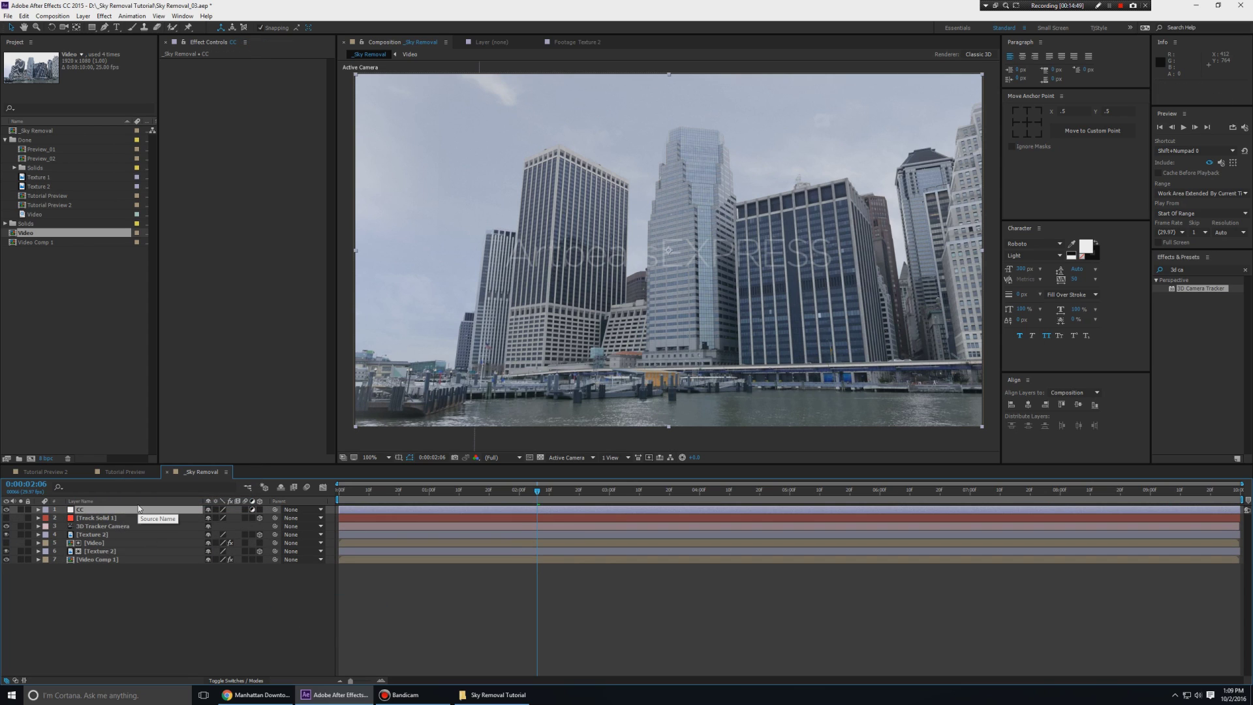
Step: Search Effects & Presets for 'colo' to find the colour correction effects
click(1201, 269)
text(color)
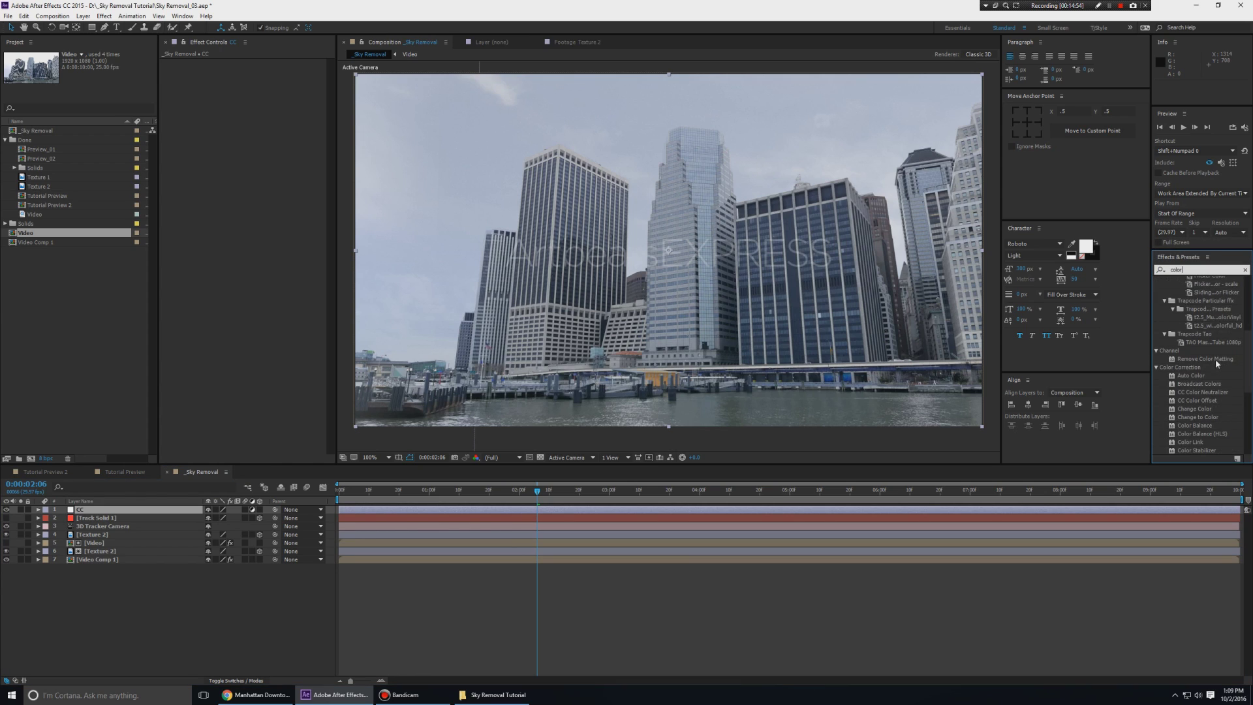
scroll(1215, 359, down, 10)
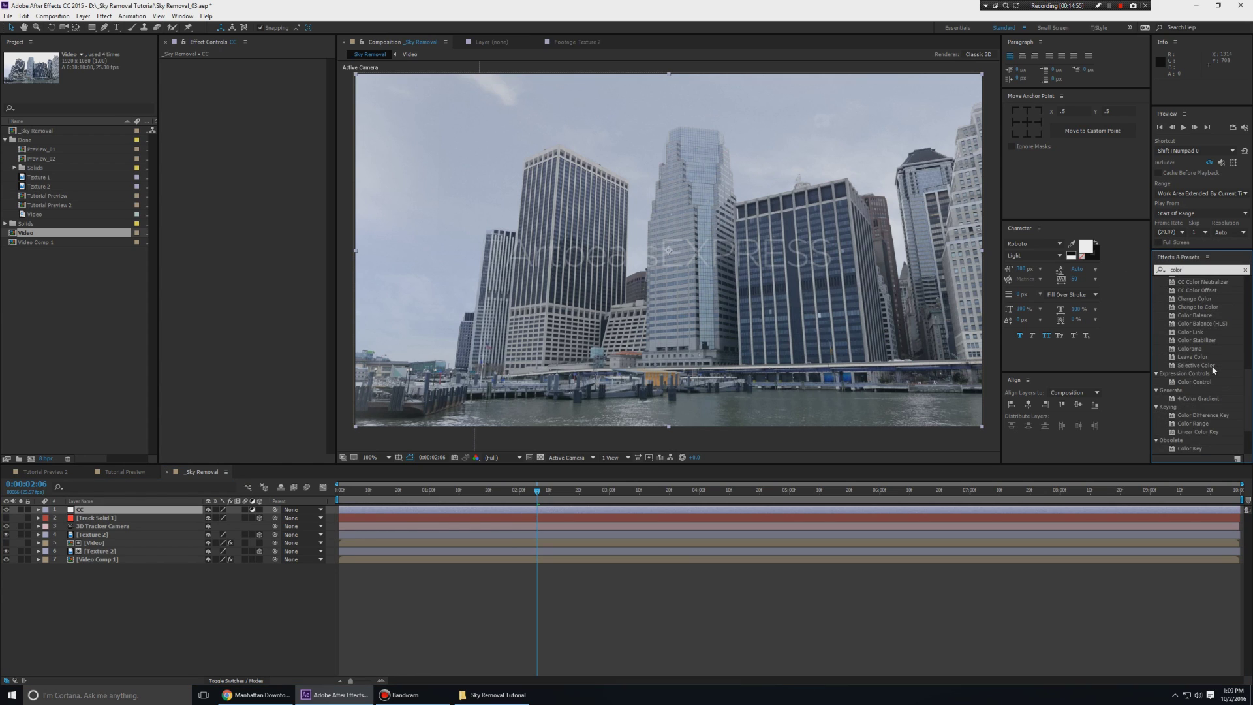
scroll(1197, 426, up, 6)
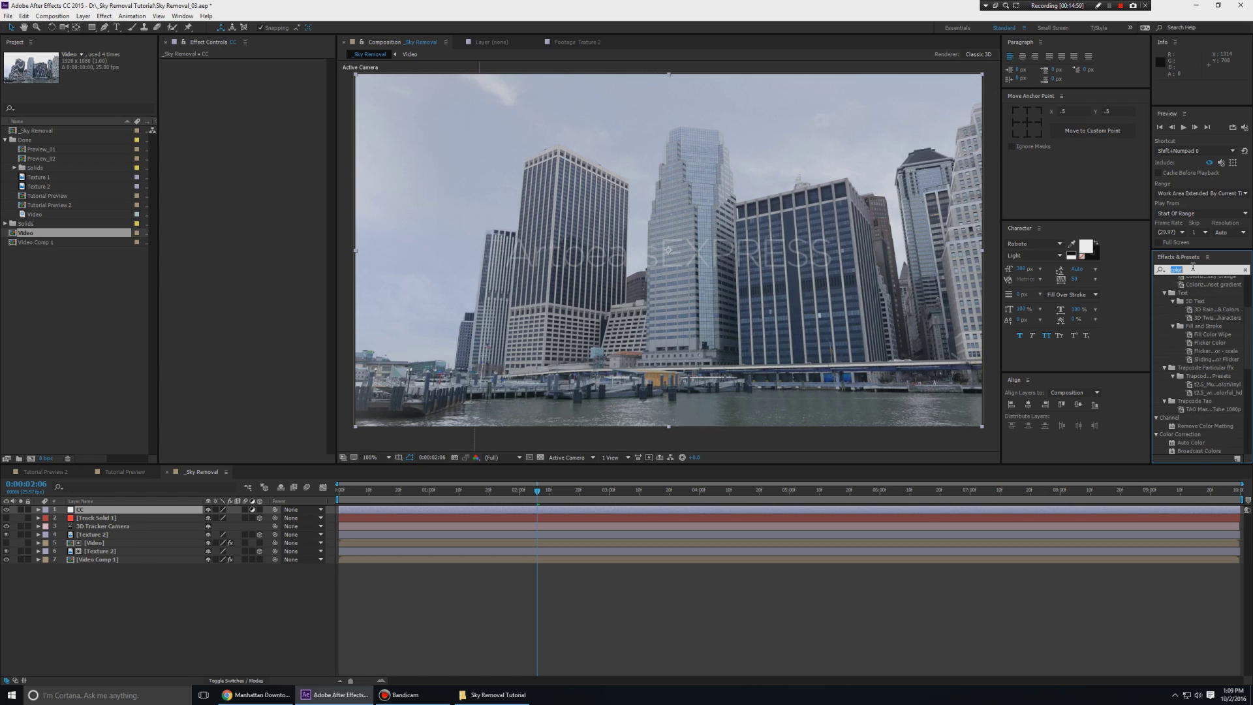
Step: Apply Curves to the CC layer and bend the RGB curve up to brighten the footage
text(curv)
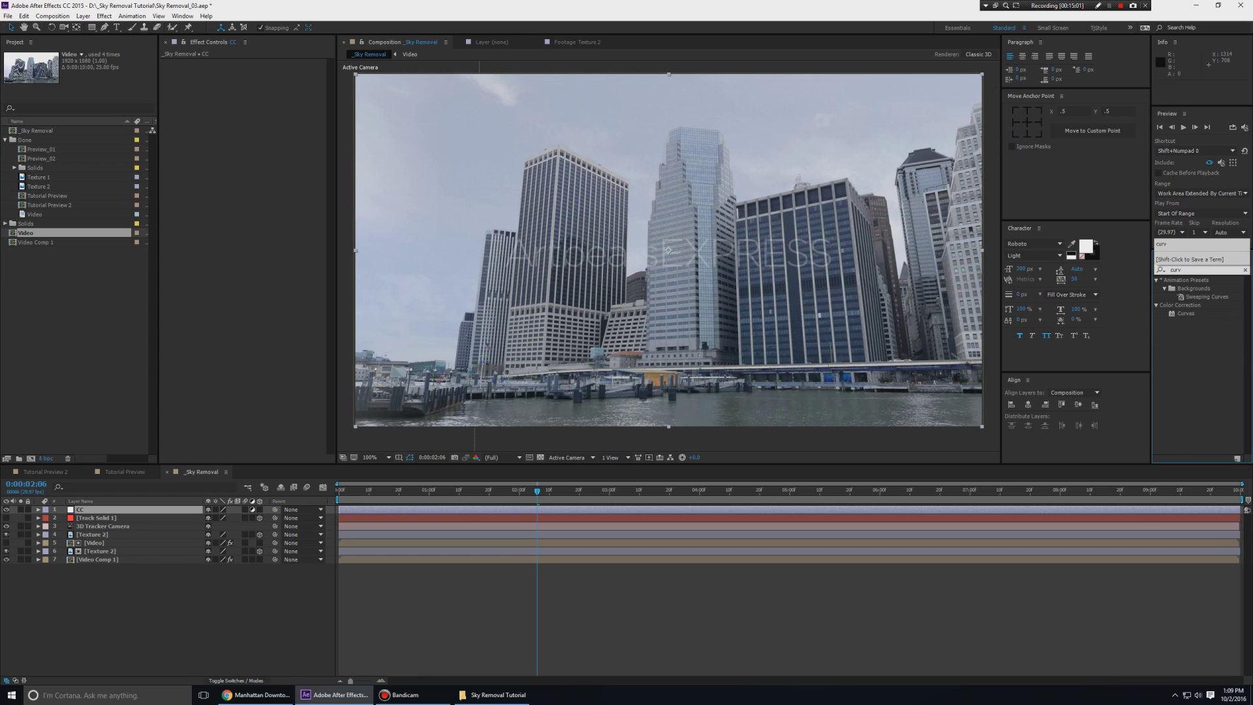
double_click(1184, 314)
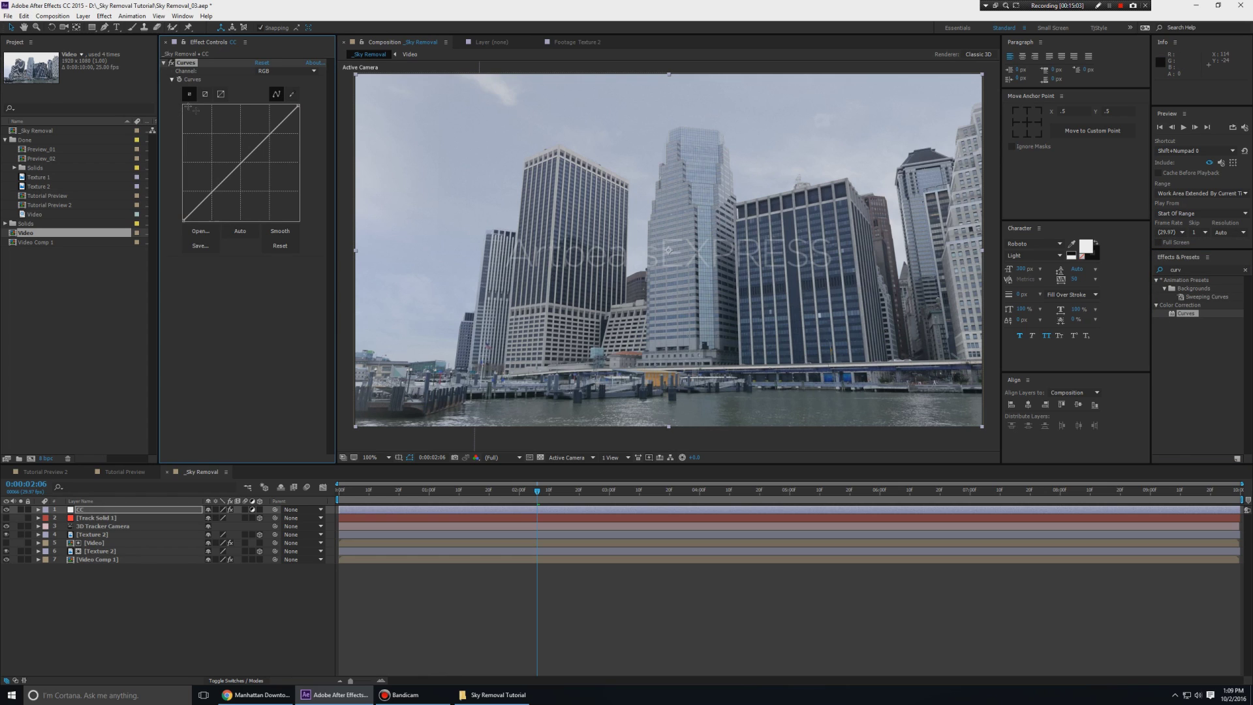
drag(270, 137, 265, 132)
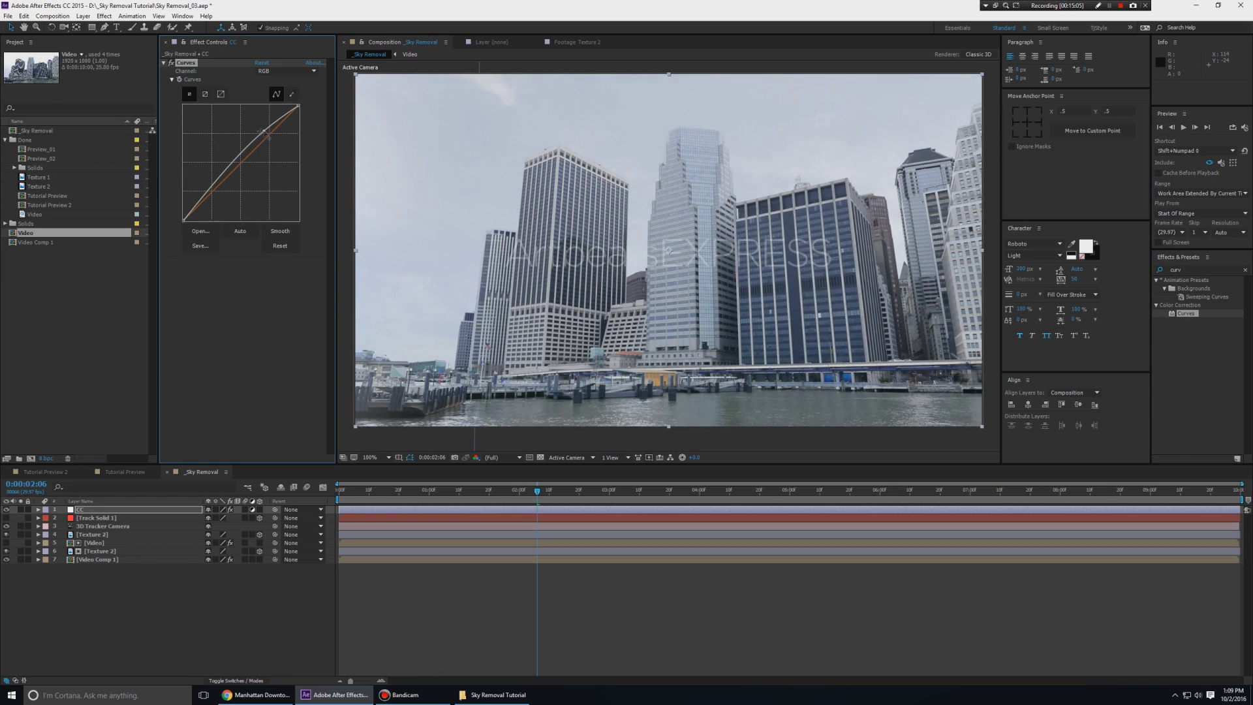
drag(203, 199, 194, 212)
click(172, 63)
click(173, 65)
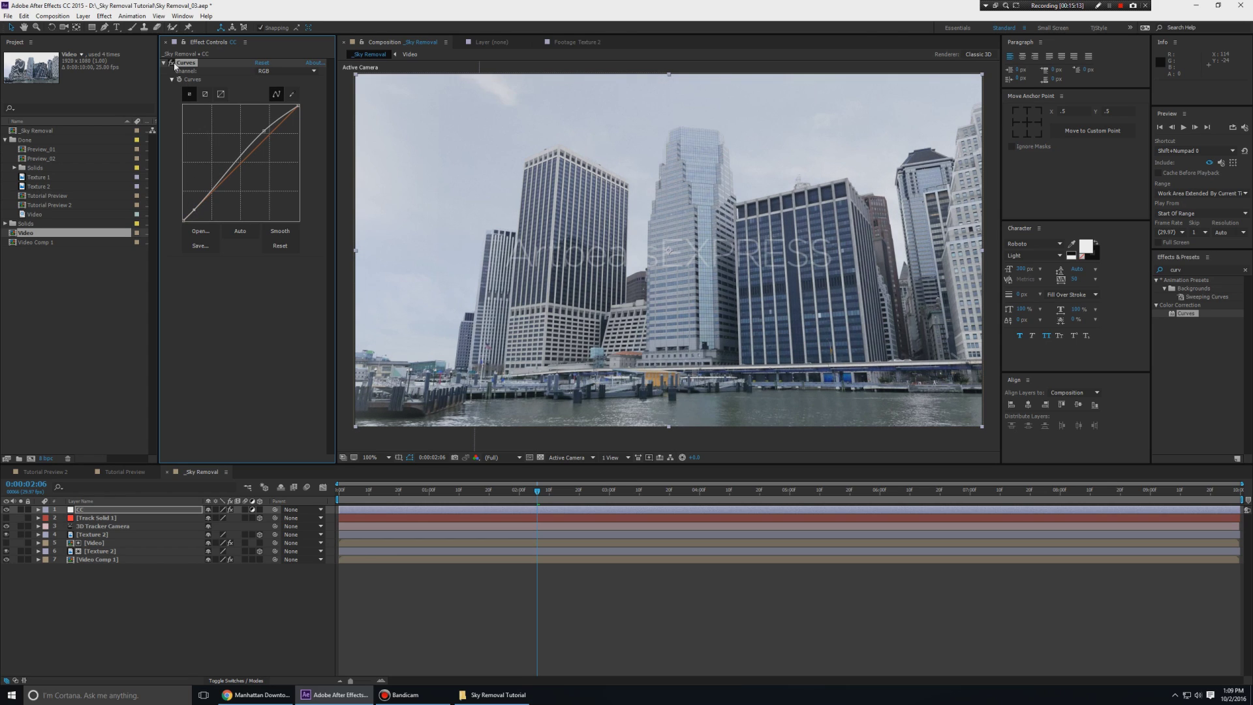
Step: Switch the Curves channel to Blue and toggle the effect on and off to compare
click(280, 71)
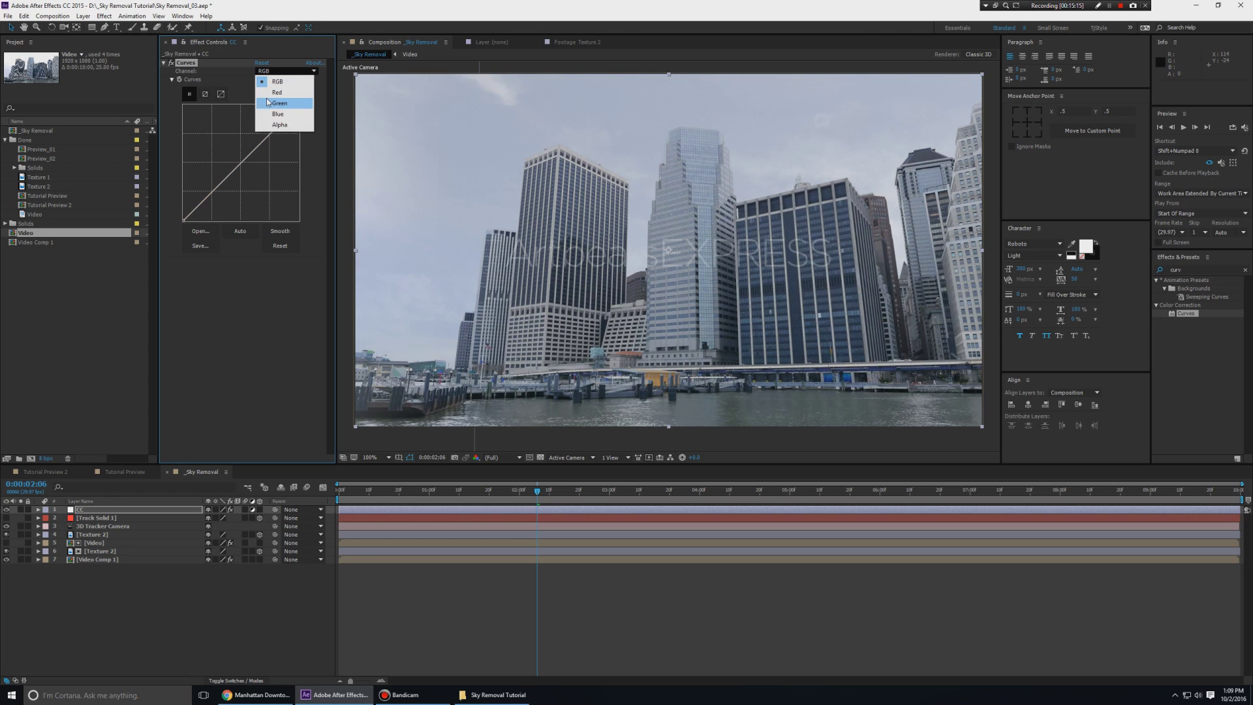
click(242, 74)
key(ctrl+z)
click(285, 71)
click(270, 114)
click(271, 113)
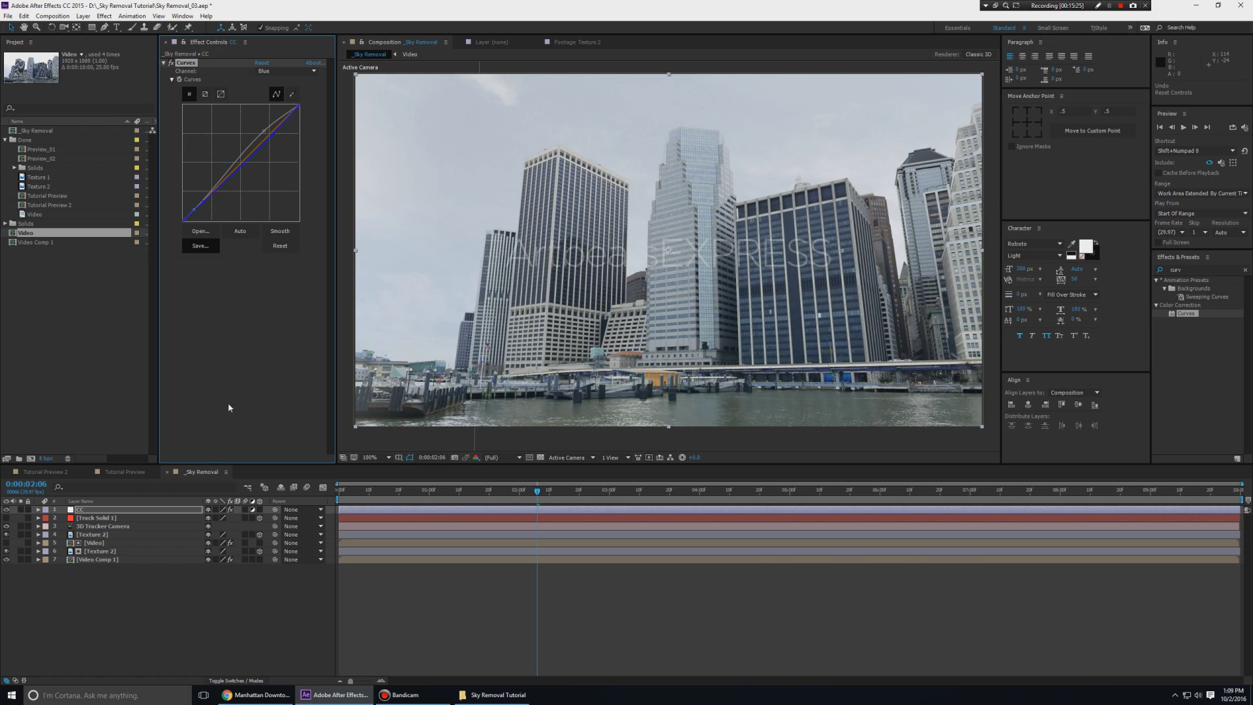
click(172, 63)
click(171, 63)
click(171, 63)
click(172, 63)
Step: Save the project and play a preview of the graded shot
key(ctrl+s)
click(329, 597)
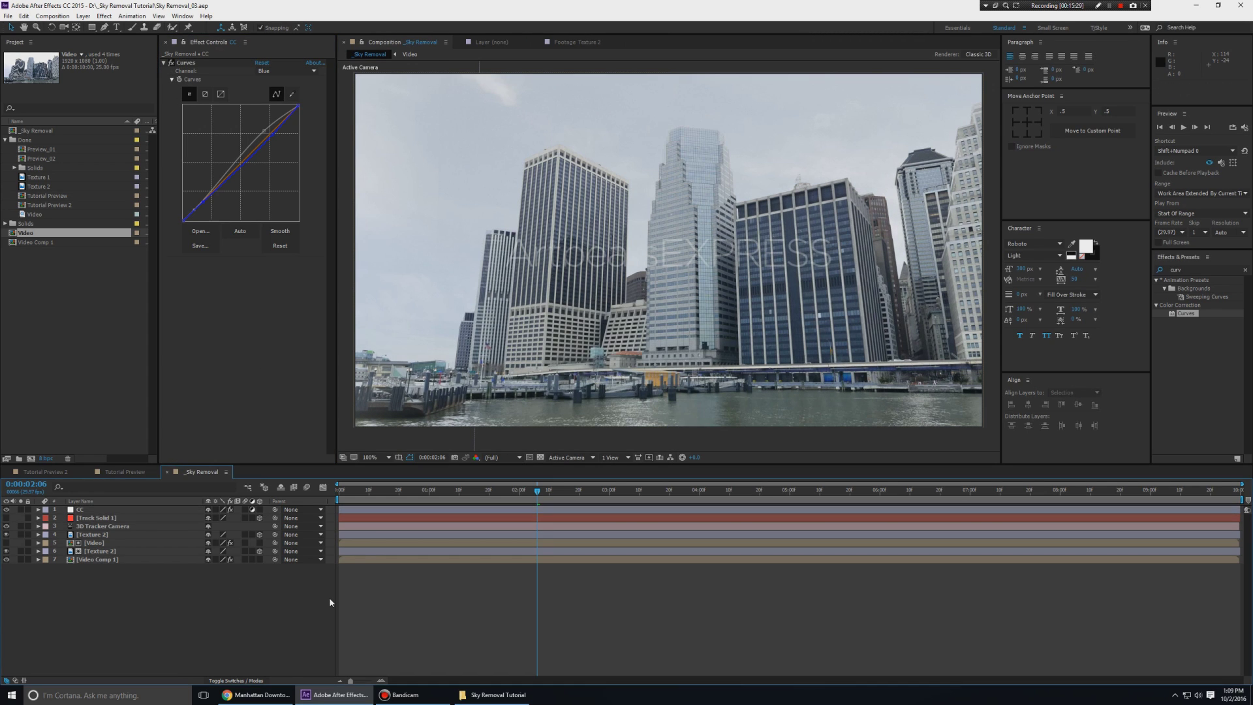
key(space)
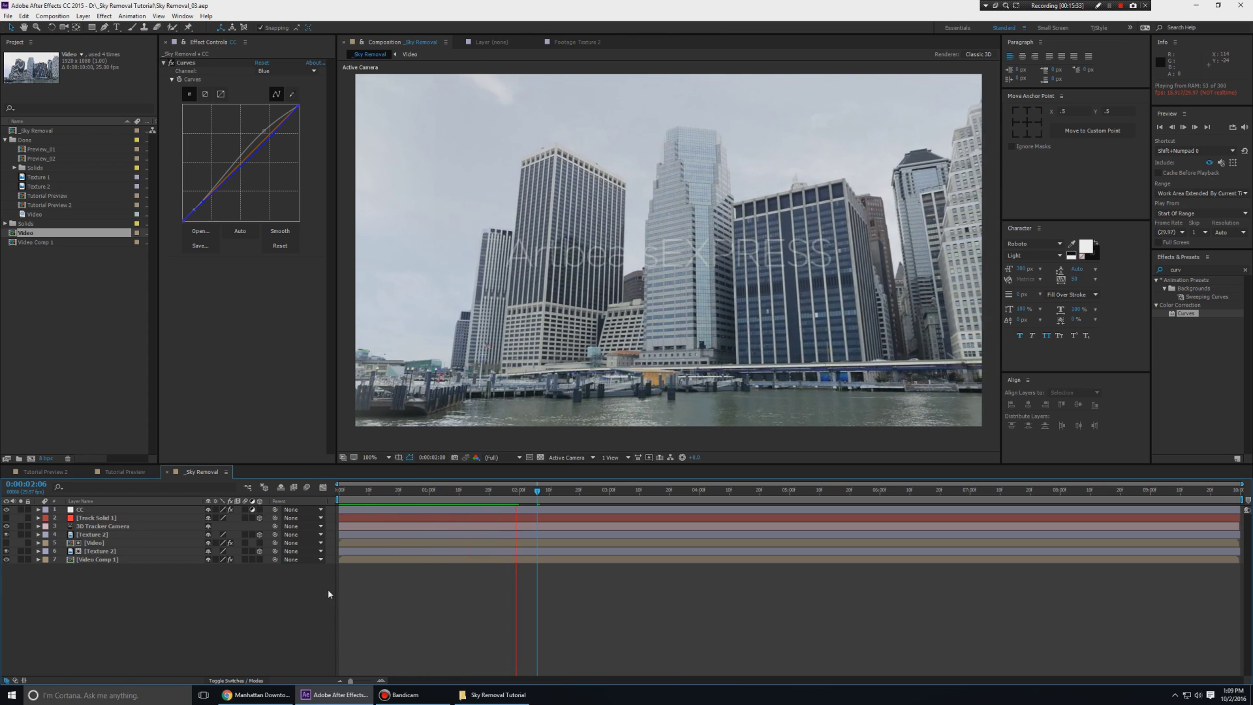
Step: Bring up the Tutorial Preview composition and play it to compare with the graded result
click(125, 471)
click(190, 471)
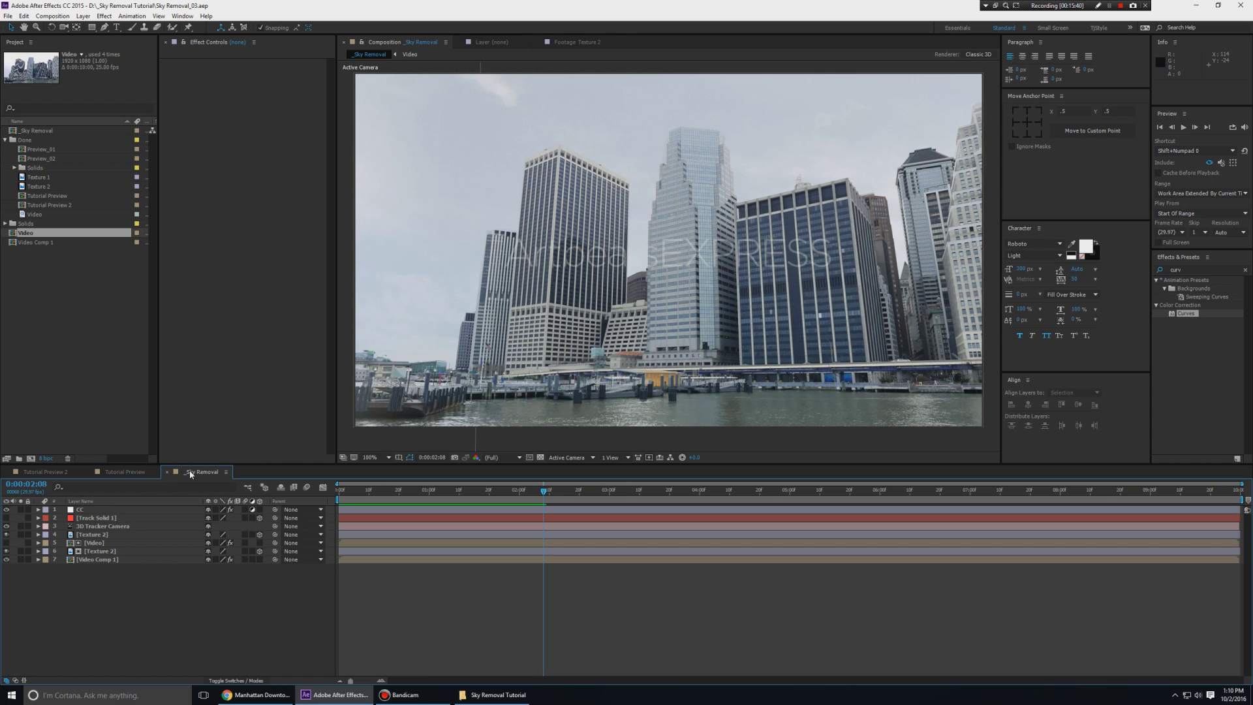
key(shift+comma)
key(space)
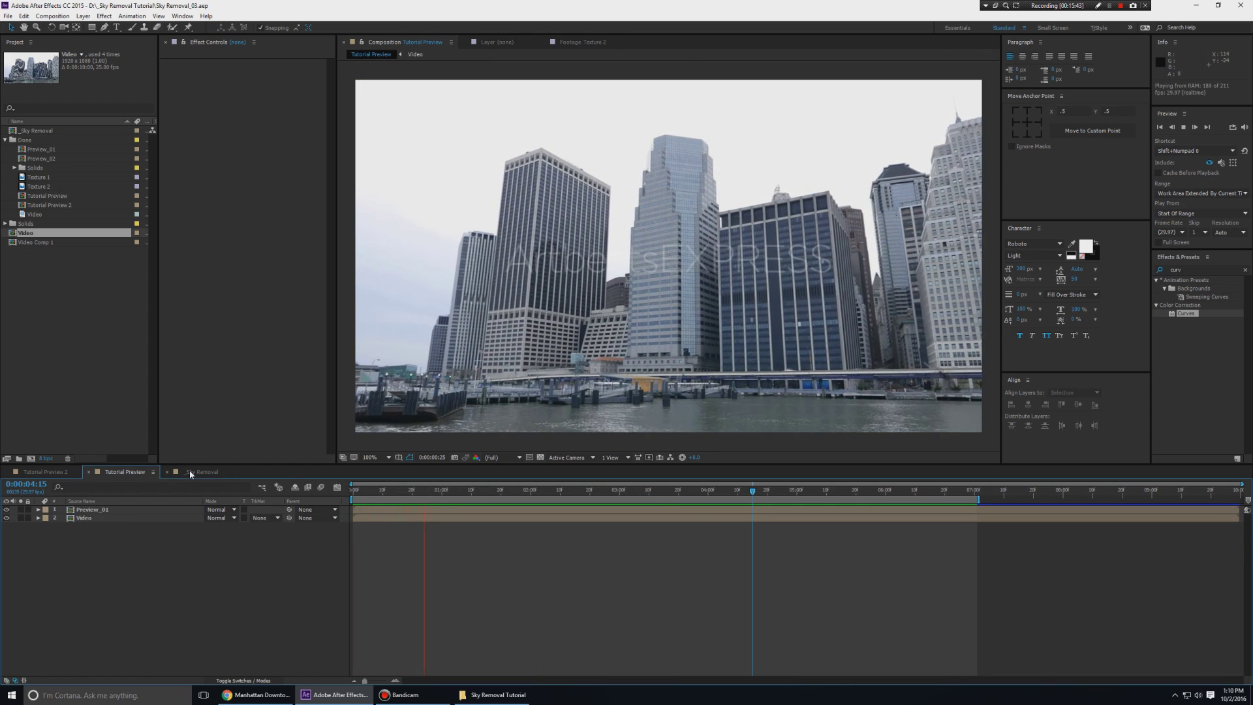